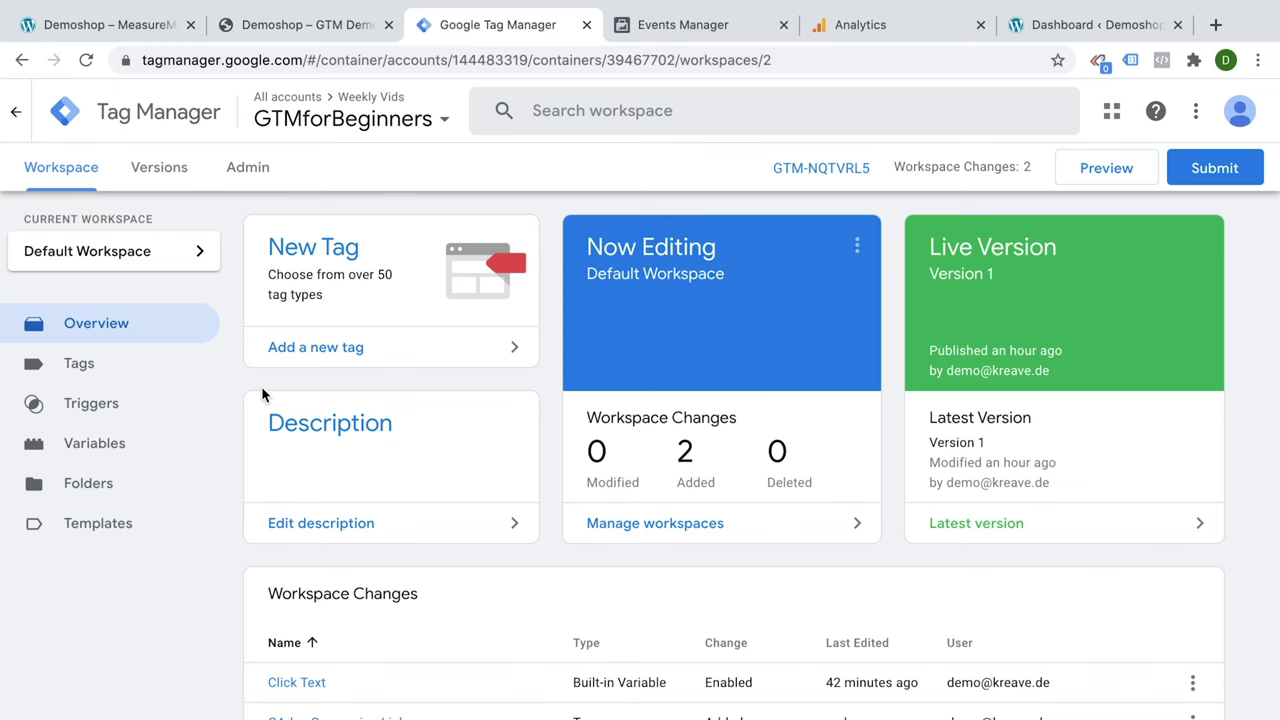
# Review the Website Demoshop stream's gtag.js code in Analytics, then bring up the Demoshop homepage
pyautogui.click(673, 27)
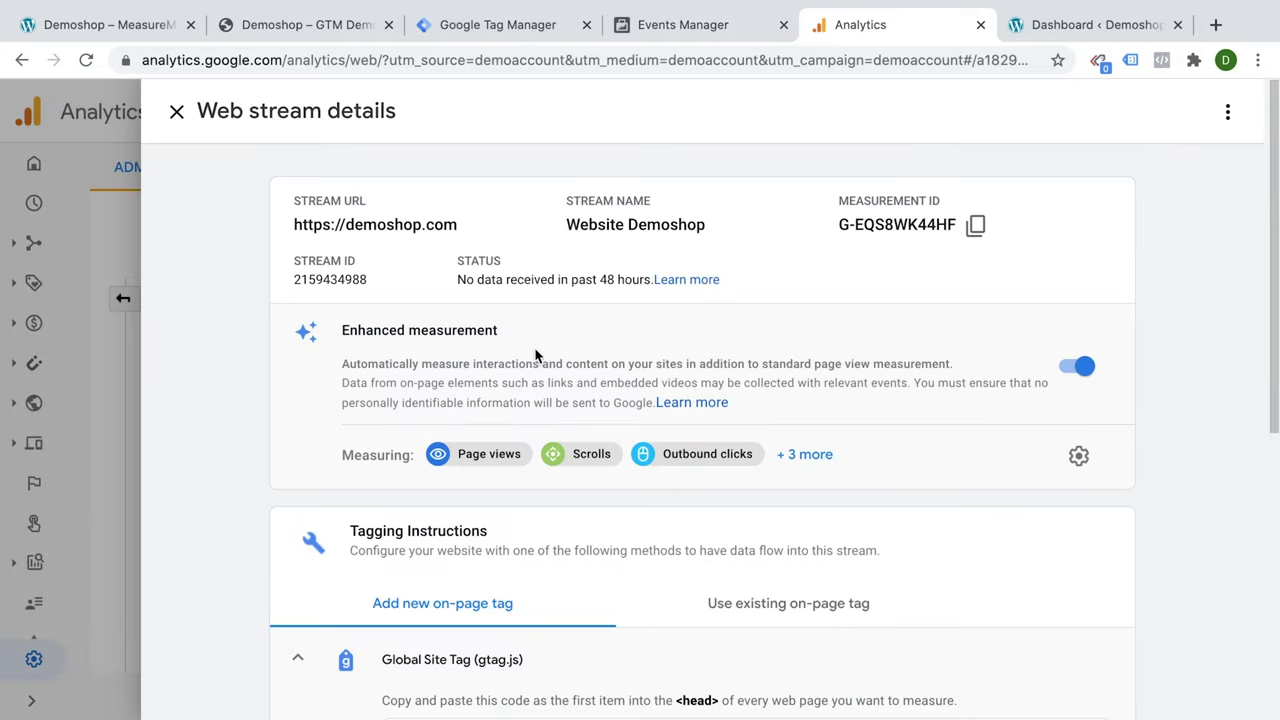
pyautogui.scroll(-3, 535, 350)
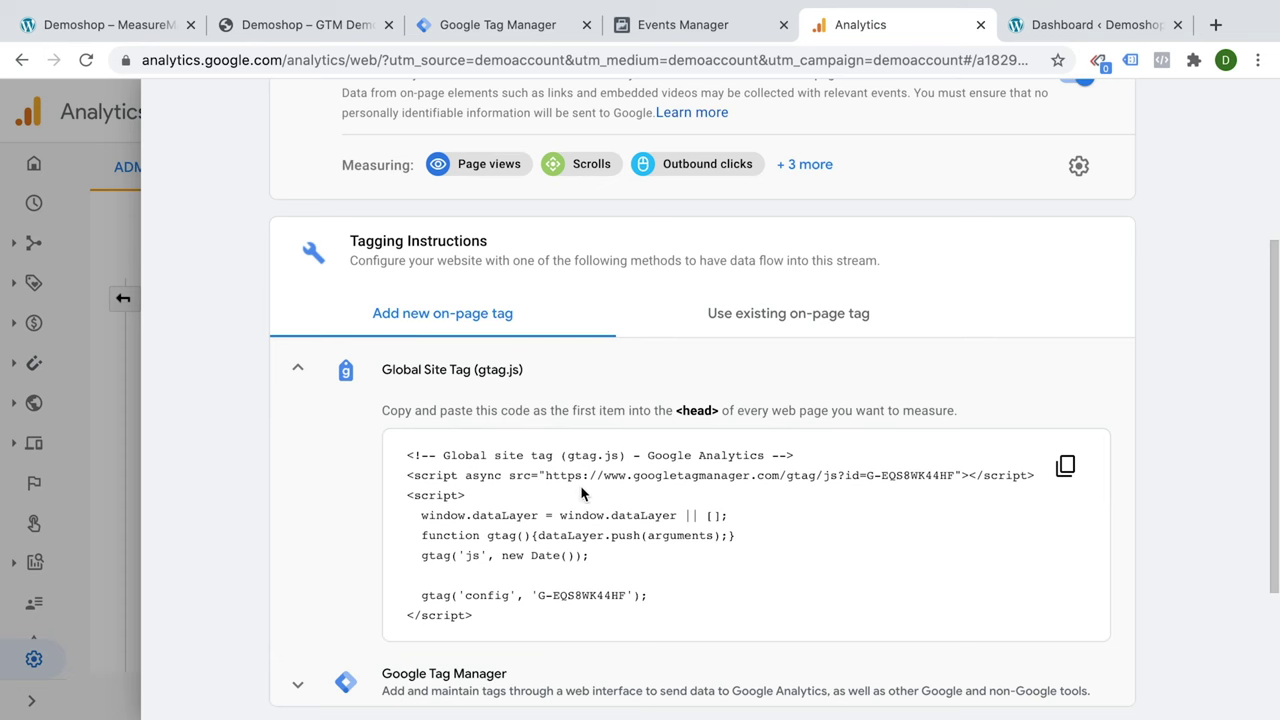
pyautogui.click(330, 36)
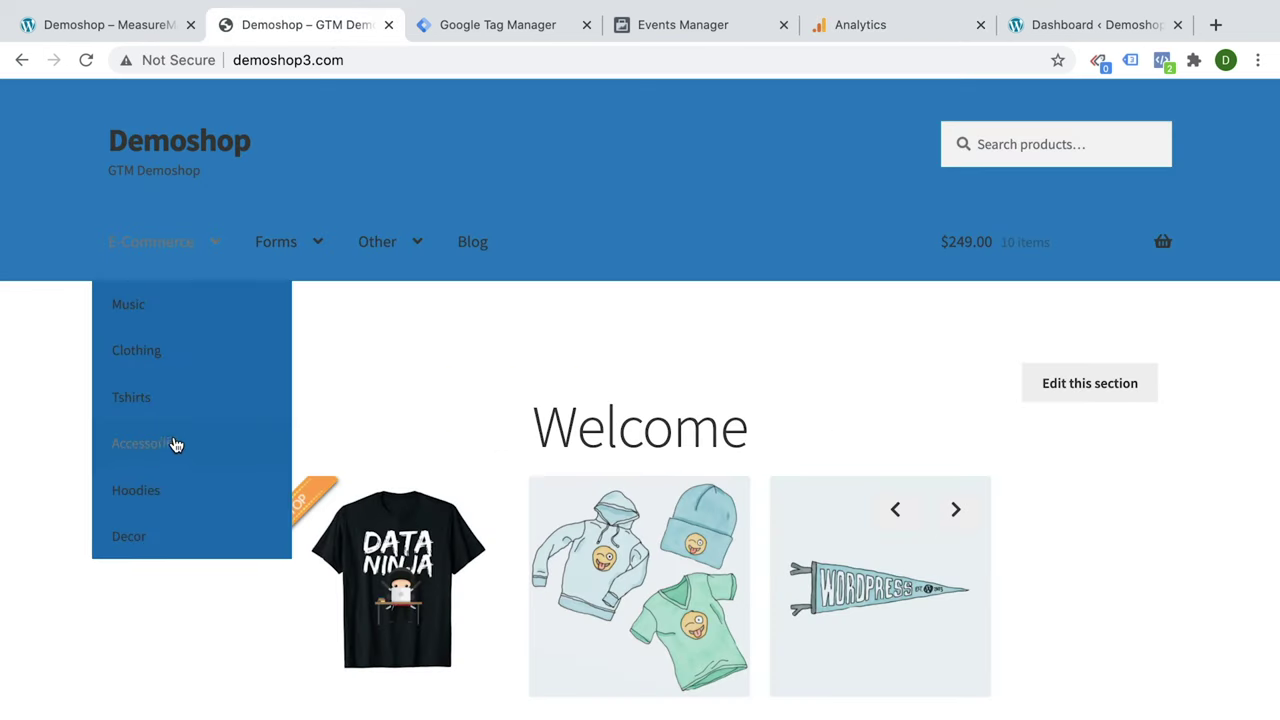
# Check Tag Assistant and Facebook Pixel Helper for the tags loading on demoshop3.com
pyautogui.click(1131, 61)
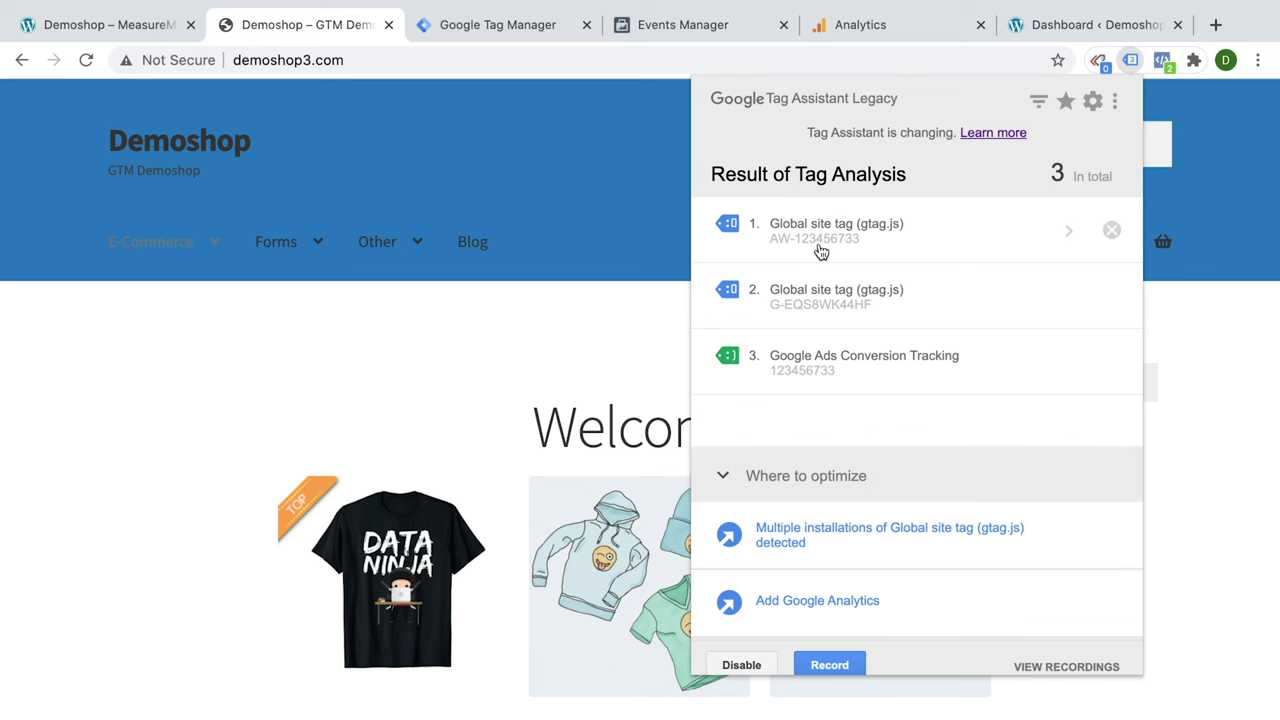
pyautogui.click(1162, 60)
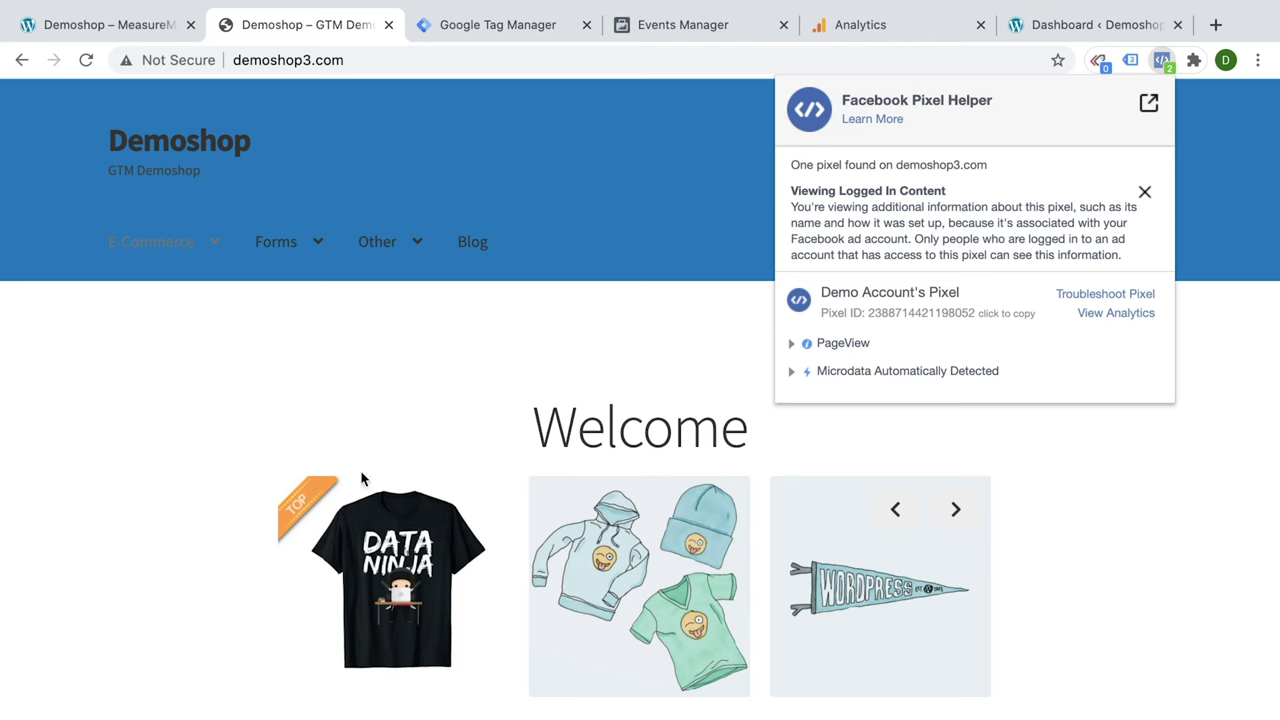
pyautogui.click(148, 500)
# View demoshop3.com's page source, highlighting its hard-coded Facebook Pixel and gtag.js blocks, then return to the shop
pyautogui.rightClick(147, 494)
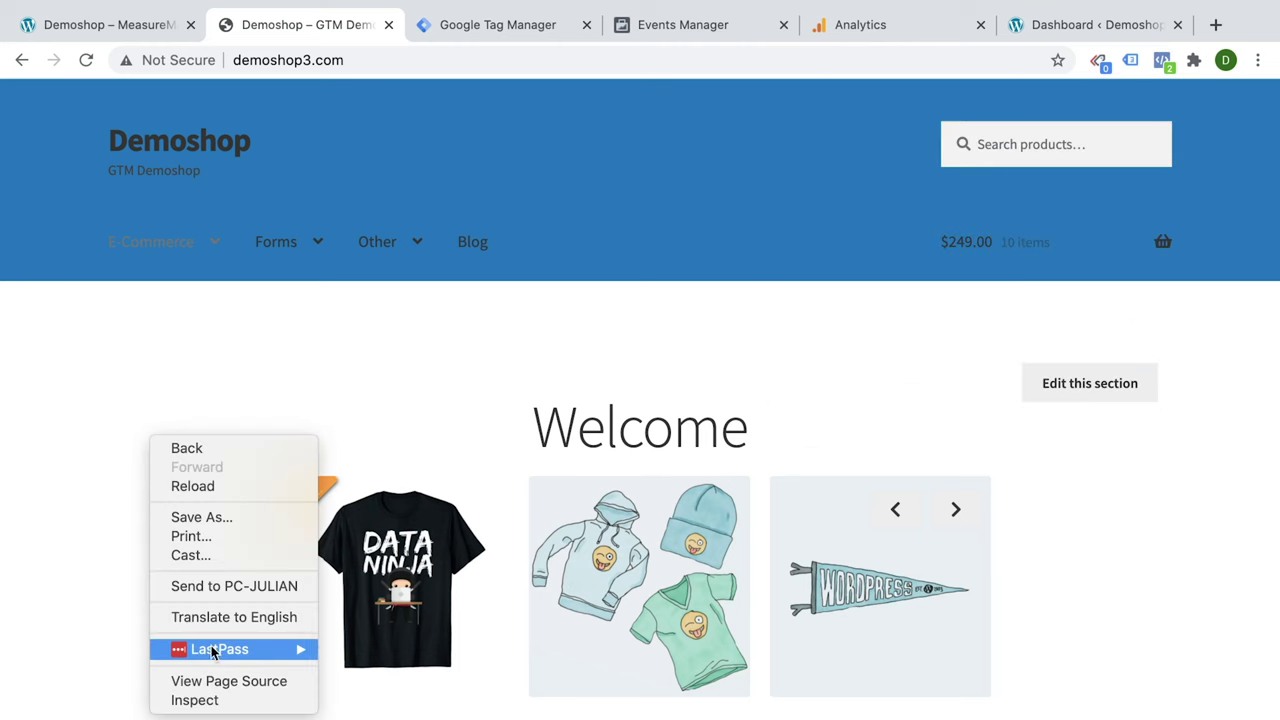
pyautogui.click(208, 681)
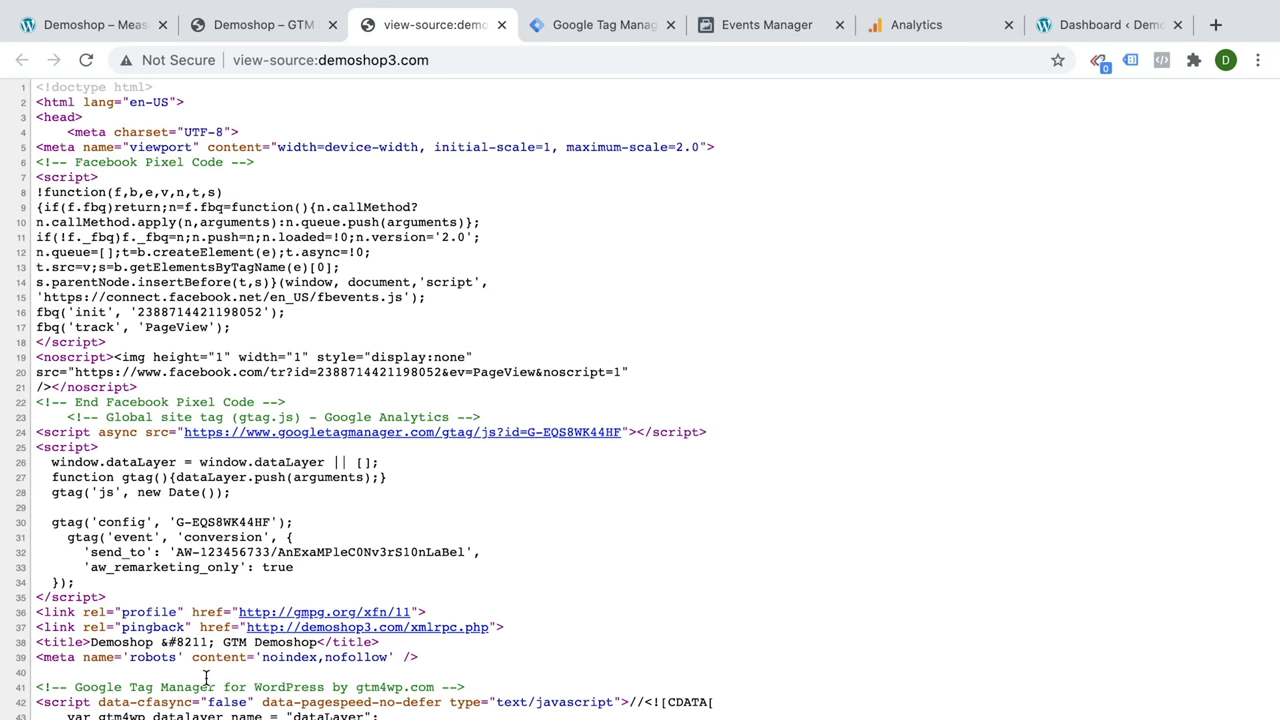
pyautogui.moveTo(38, 166); pyautogui.dragTo(188, 389)
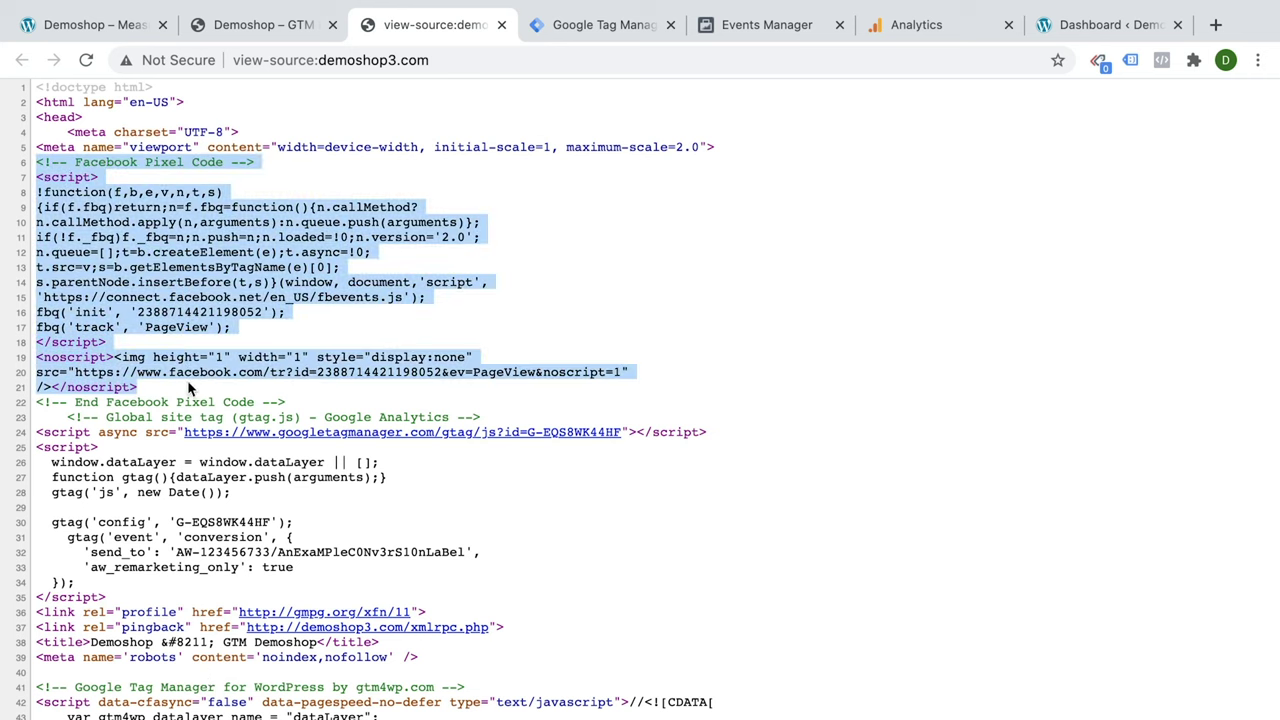
pyautogui.click(158, 520)
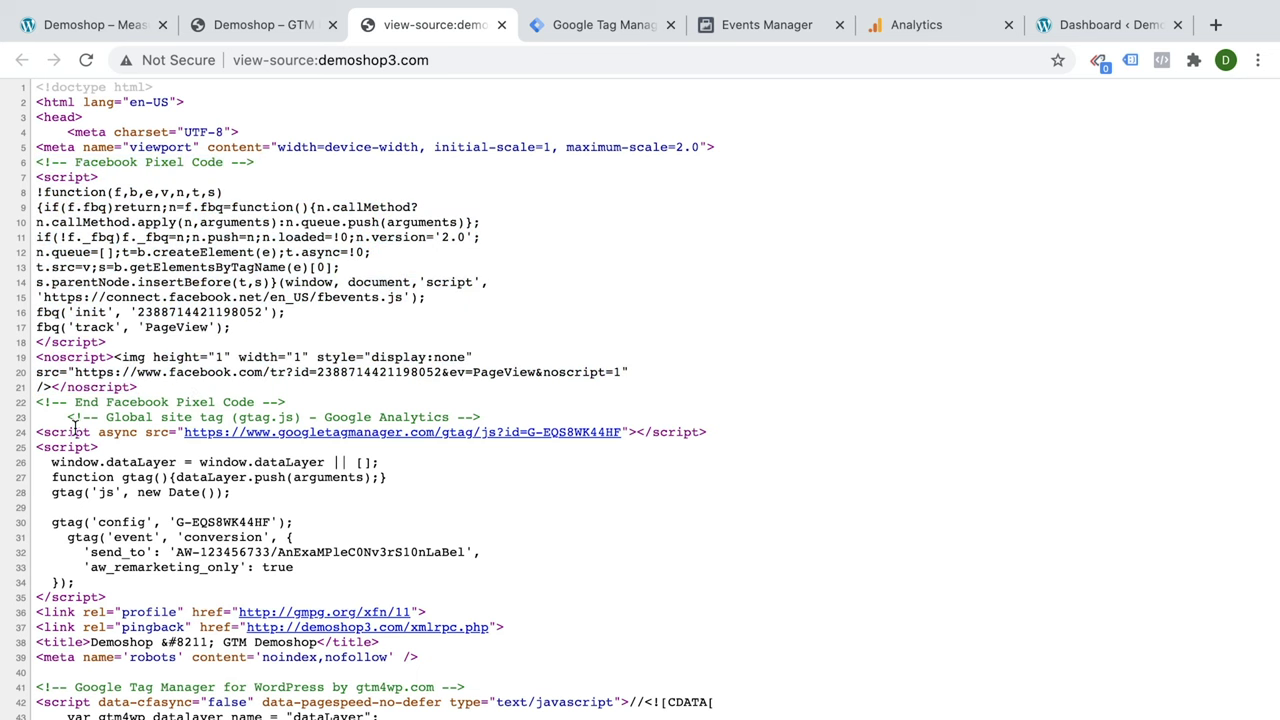
pyautogui.moveTo(69, 416); pyautogui.dragTo(127, 597)
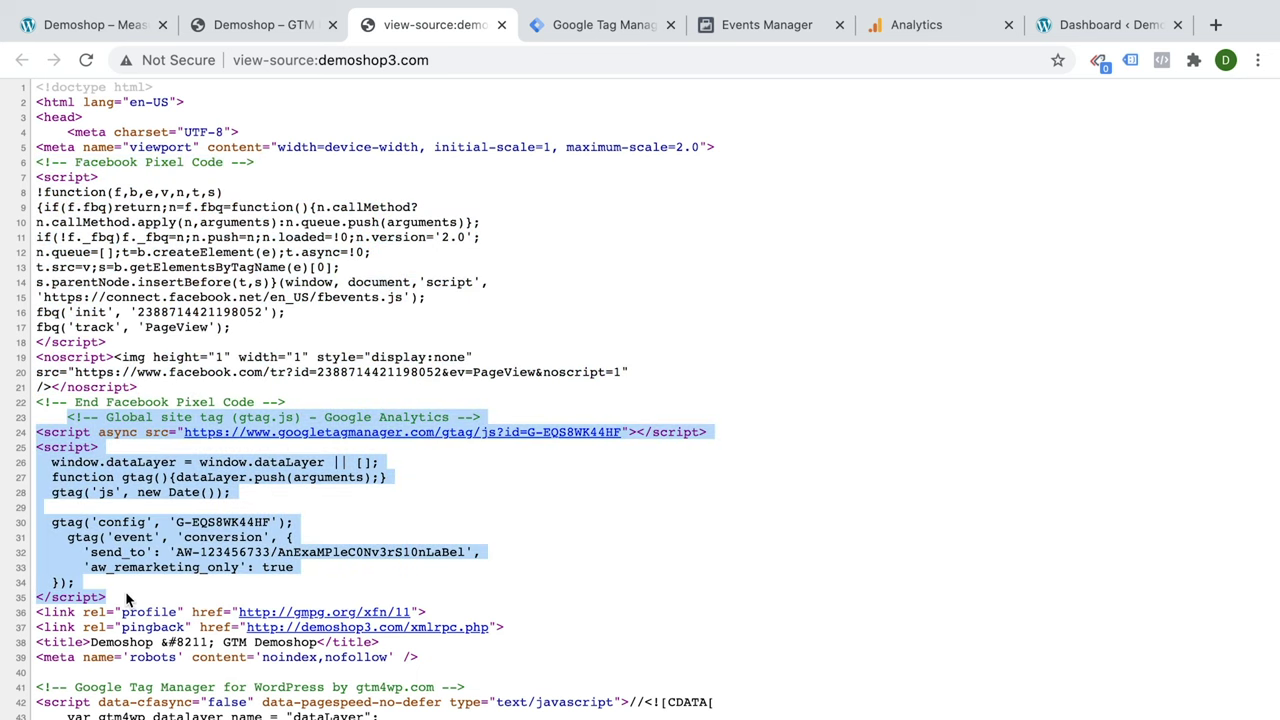
pyautogui.click(280, 305)
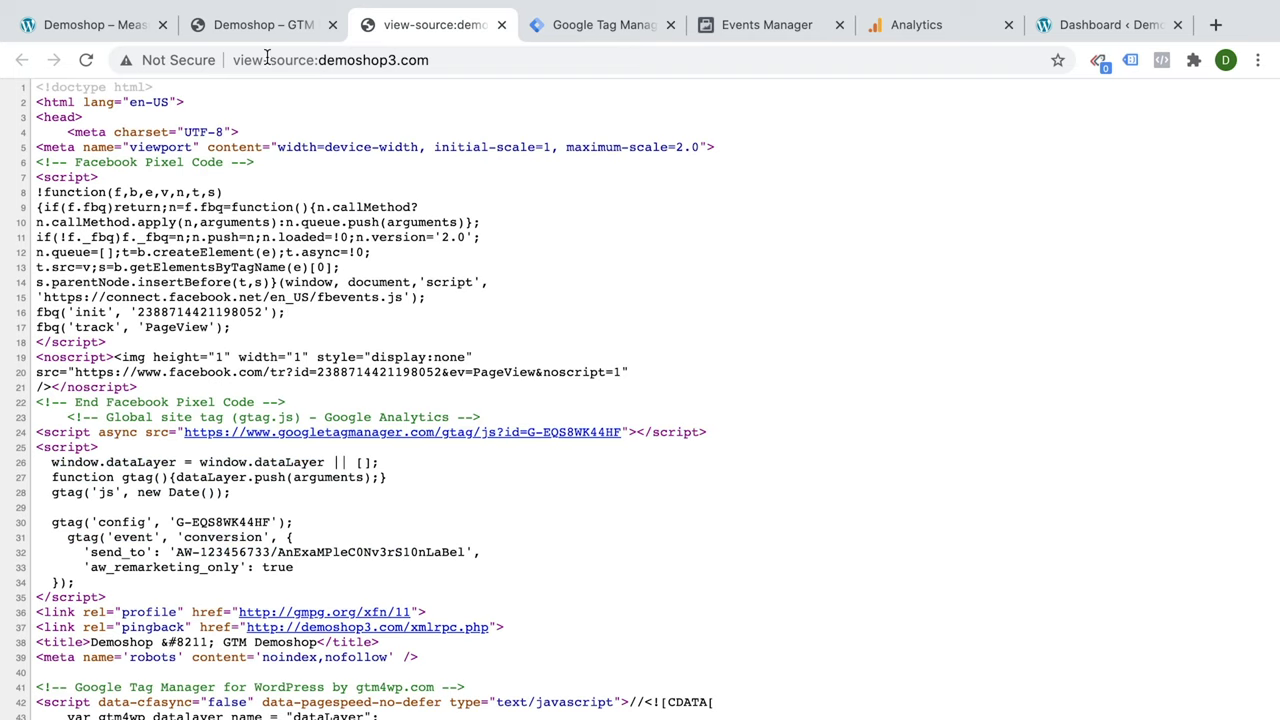
pyautogui.click(258, 25)
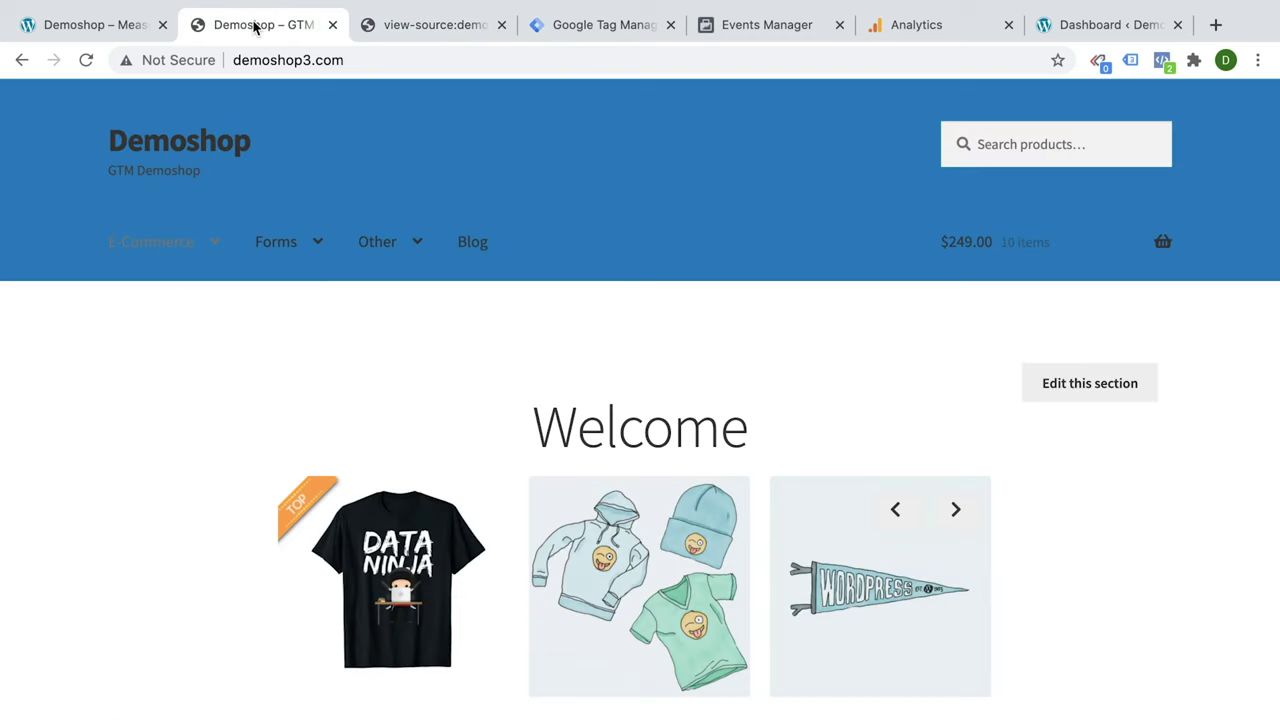
pyautogui.click(125, 33)
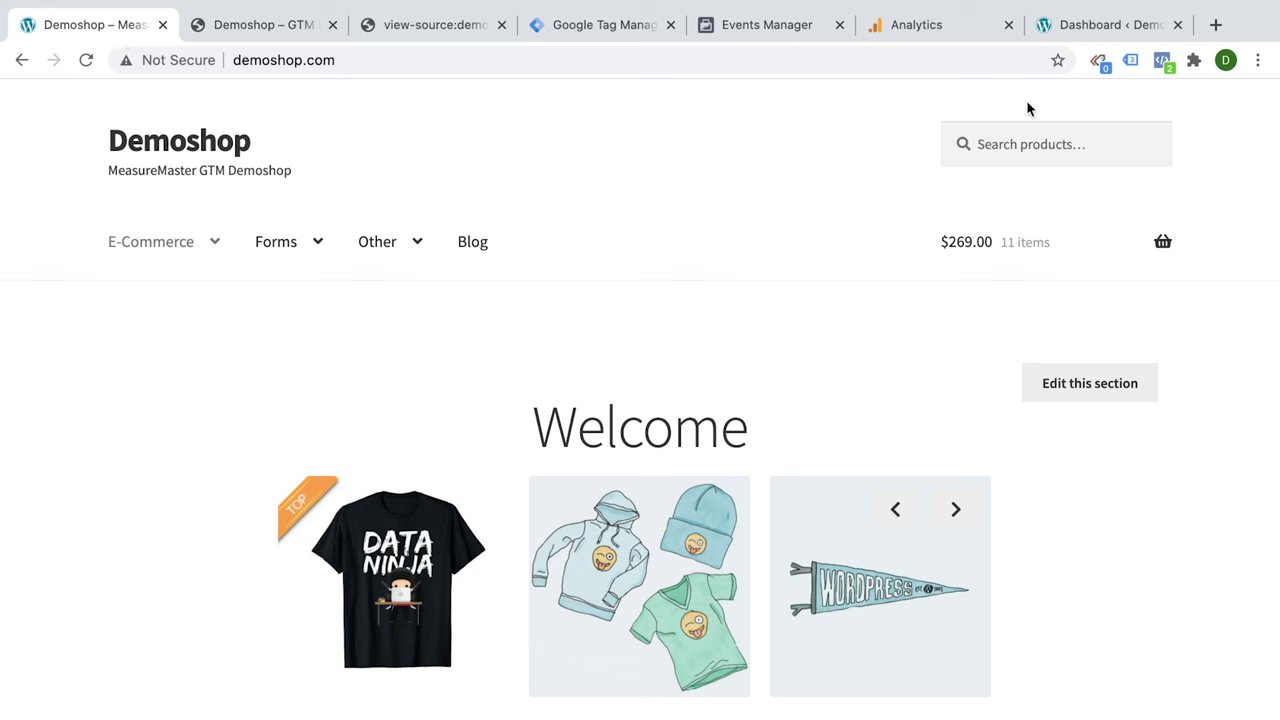
# Check Tag Assistant and Pixel Helper on demoshop.com, then bring up Tag Manager's Tags list
pyautogui.click(1139, 58)
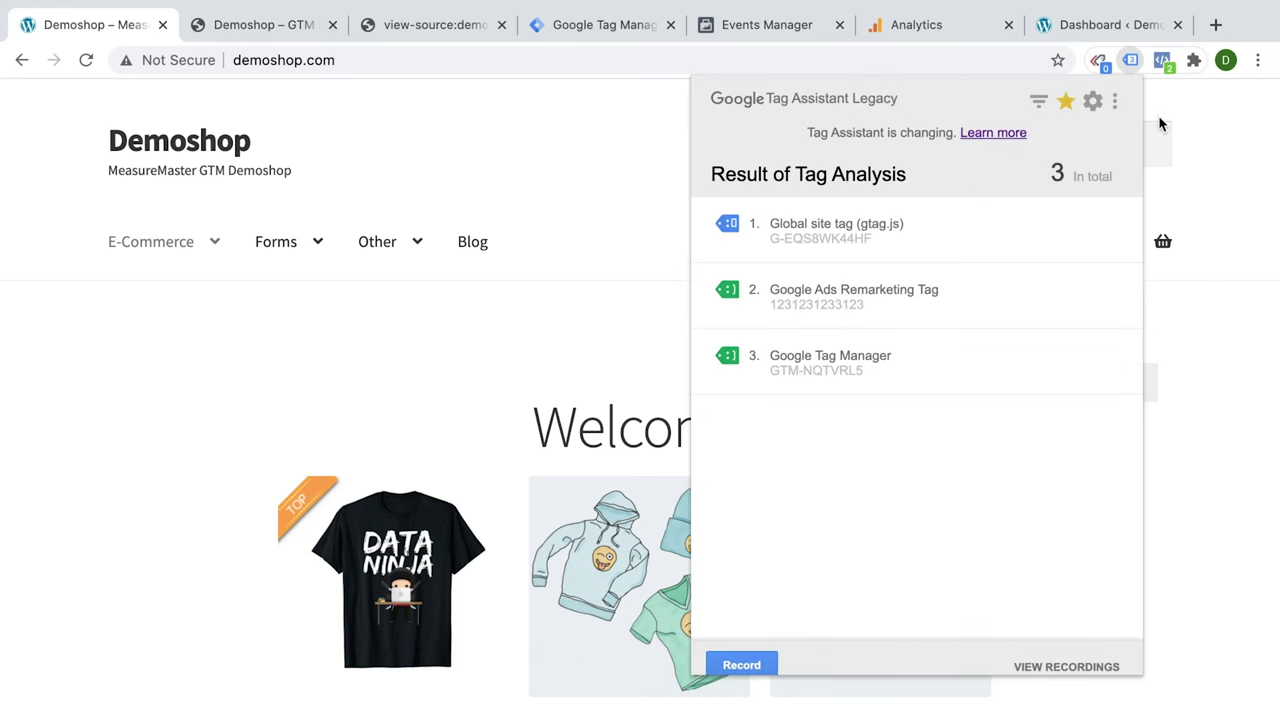
pyautogui.click(1162, 61)
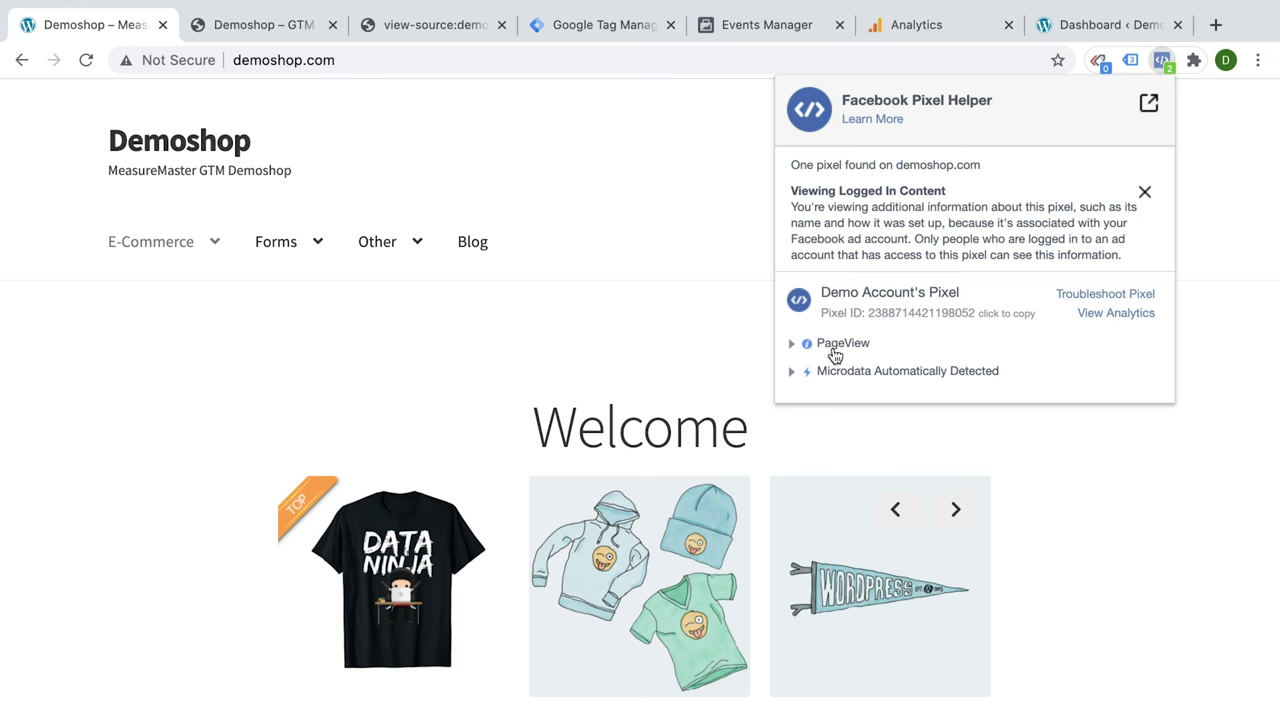
pyautogui.click(222, 416)
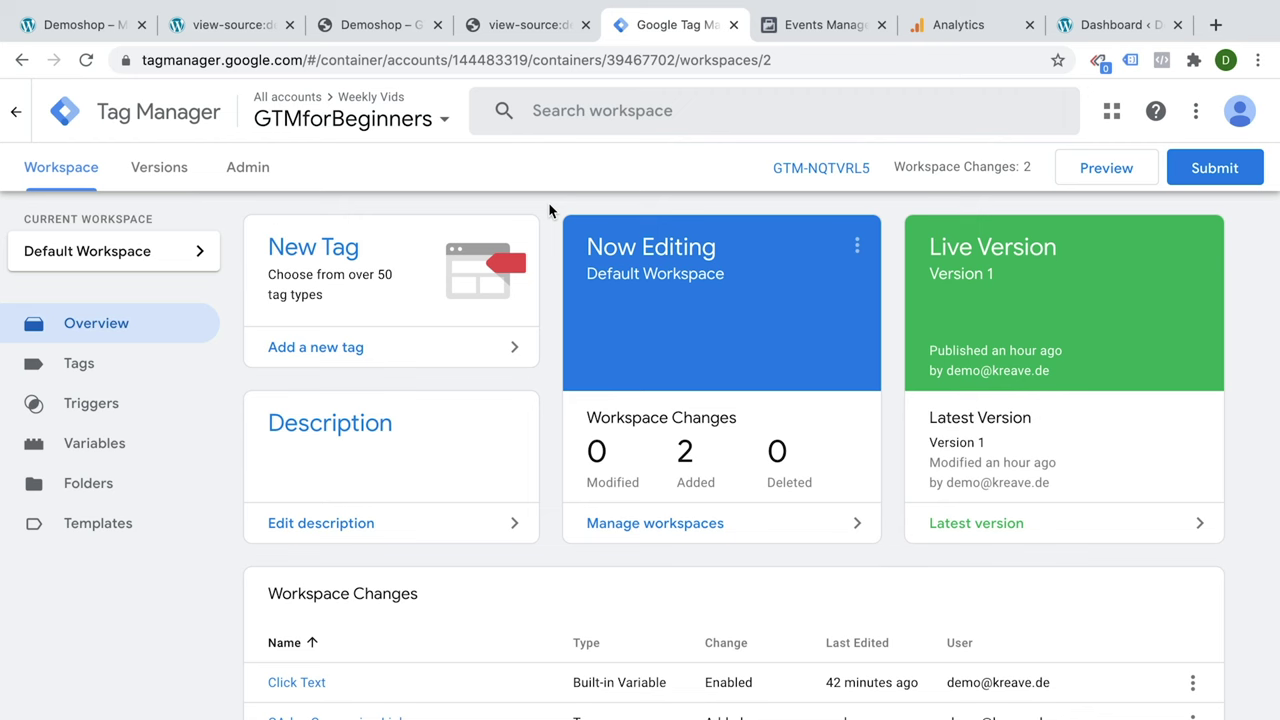
pyautogui.click(84, 367)
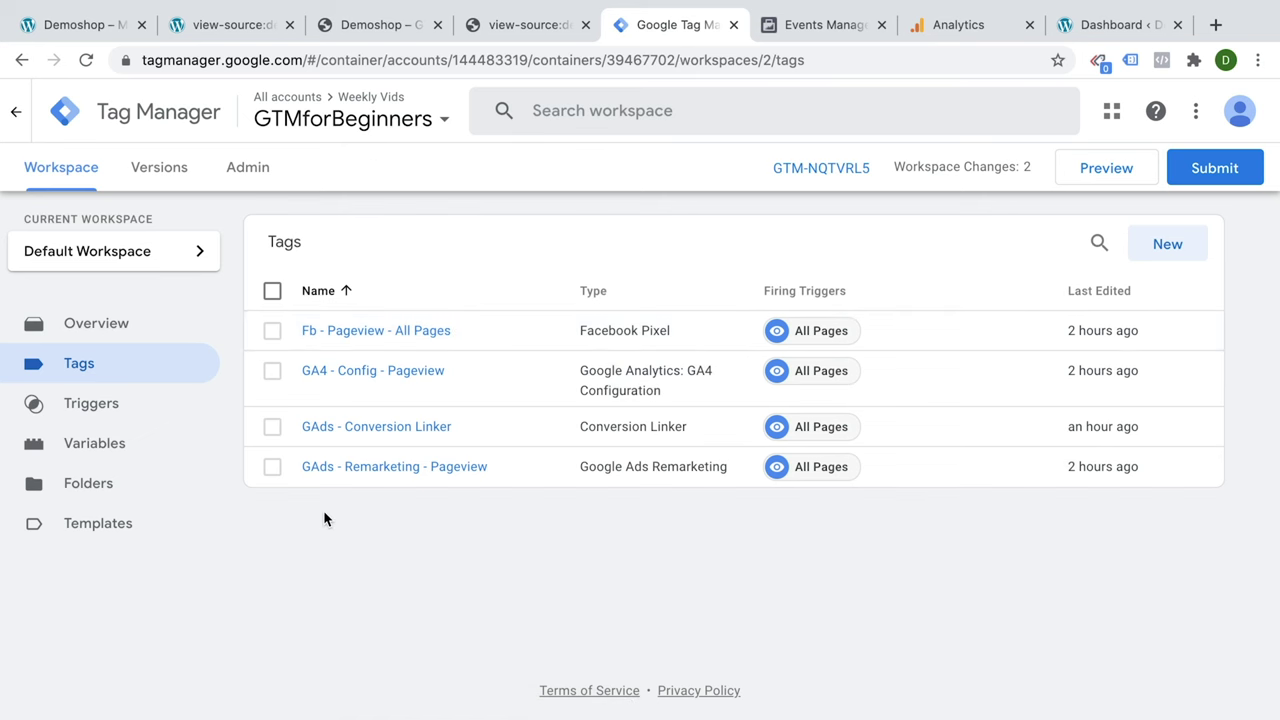
# Inspect Fb - Pageview - All Pages: its Pixel ID, PageView event and All Pages trigger, closing unchanged
pyautogui.click(353, 340)
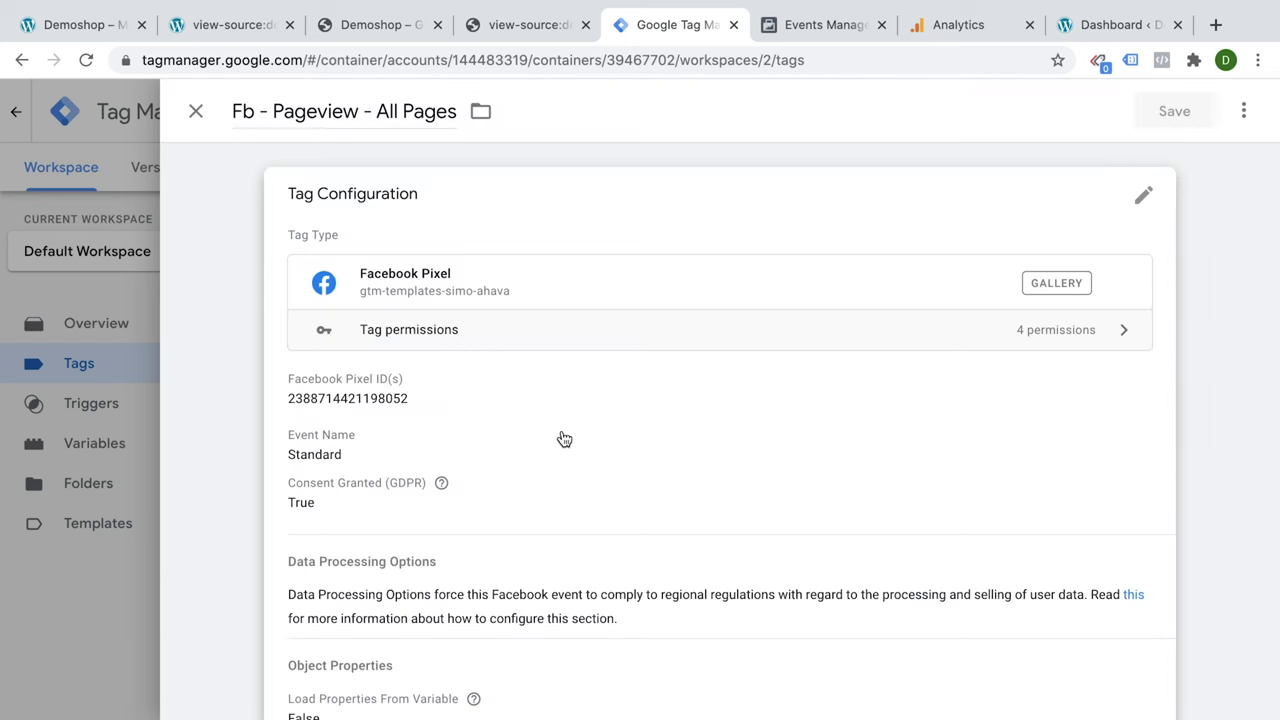
pyautogui.click(565, 427)
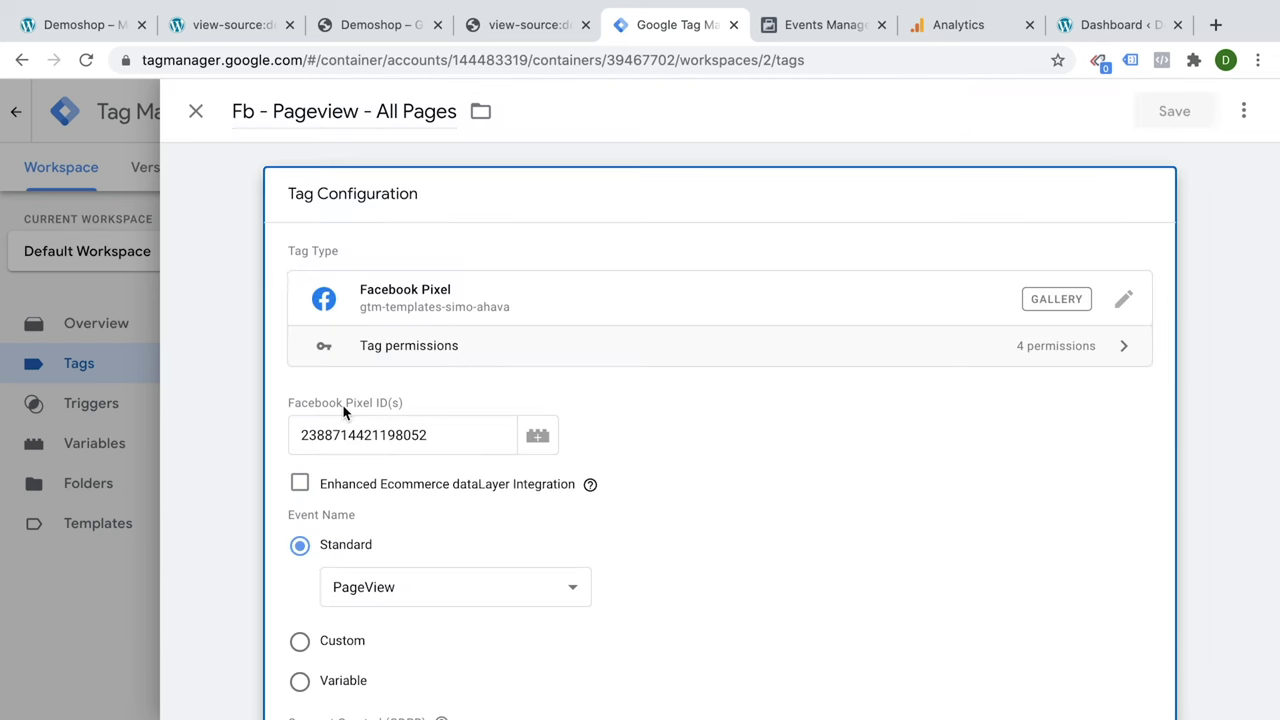
pyautogui.scroll(-2, 324, 395)
pyautogui.doubleClick(324, 370)
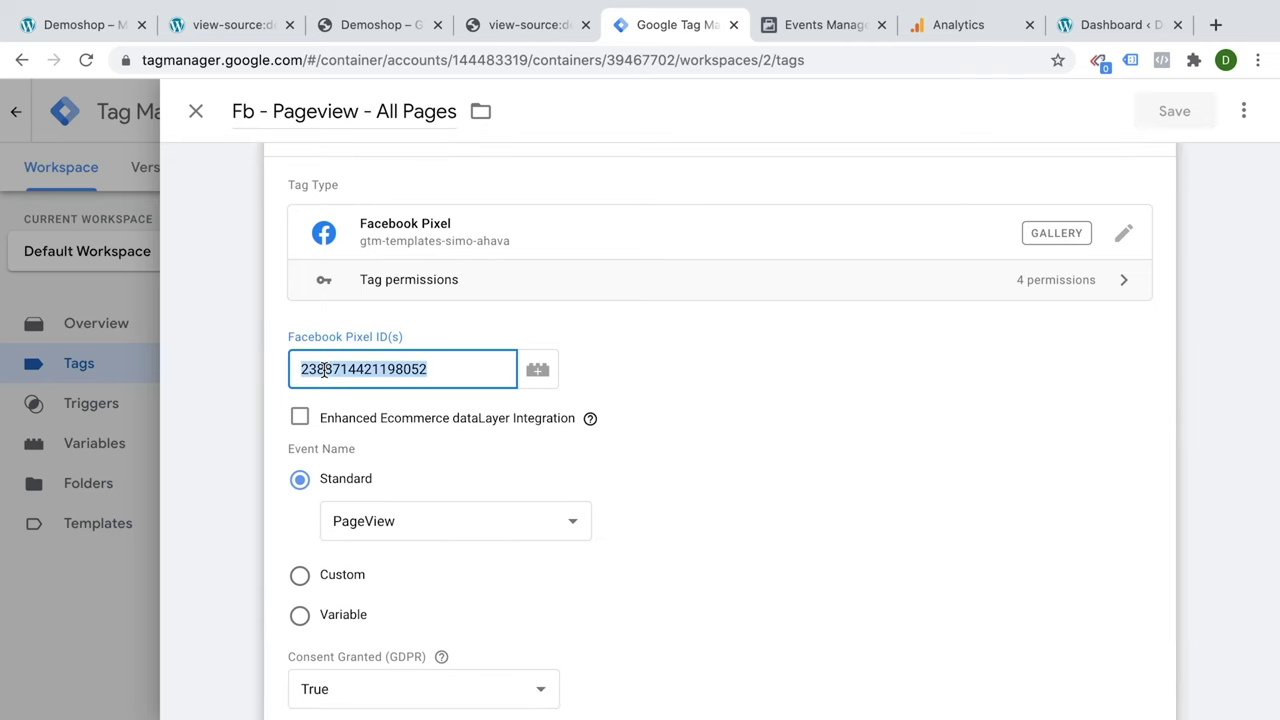
pyautogui.scroll(-5, 324, 370)
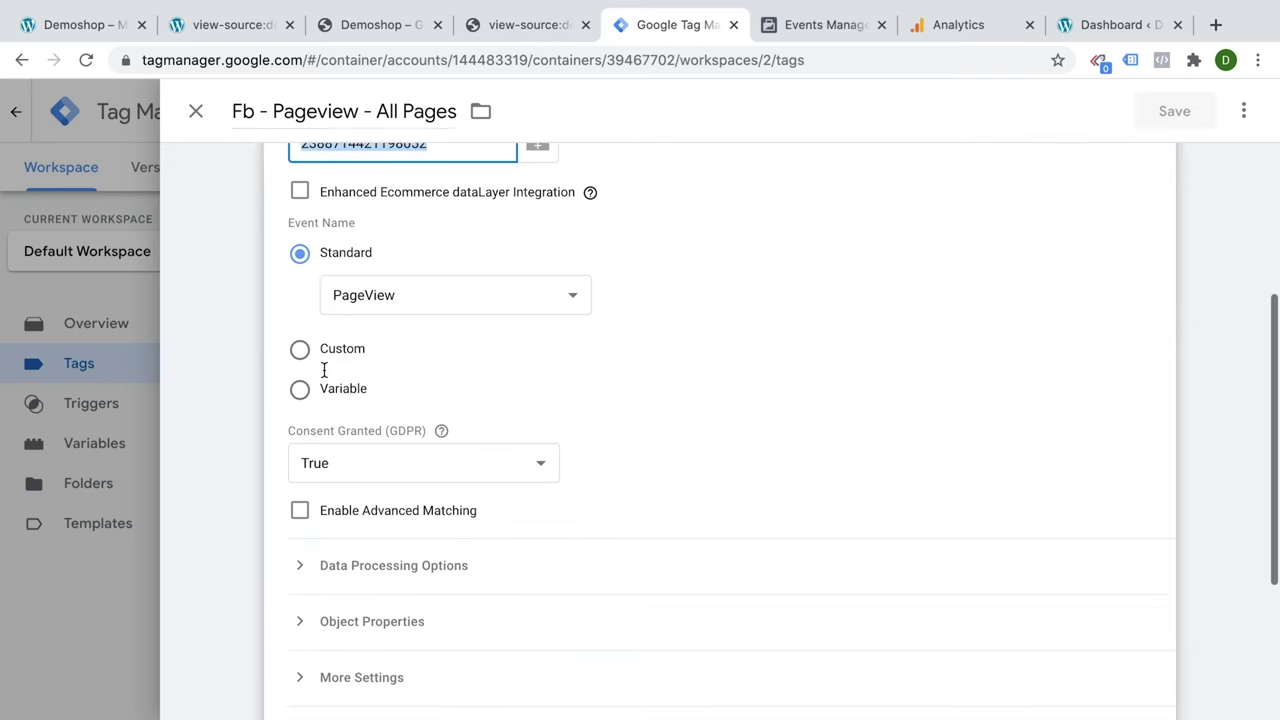
pyautogui.scroll(-2, 396, 240)
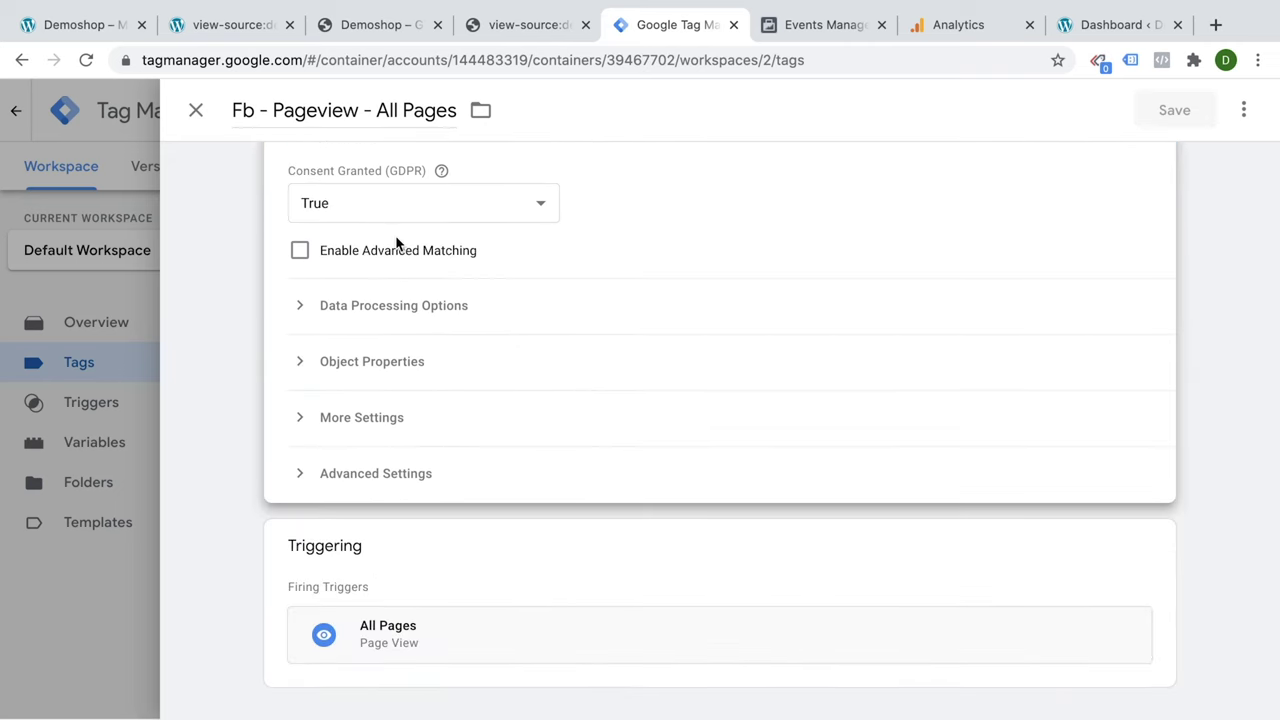
pyautogui.scroll(6, 396, 243)
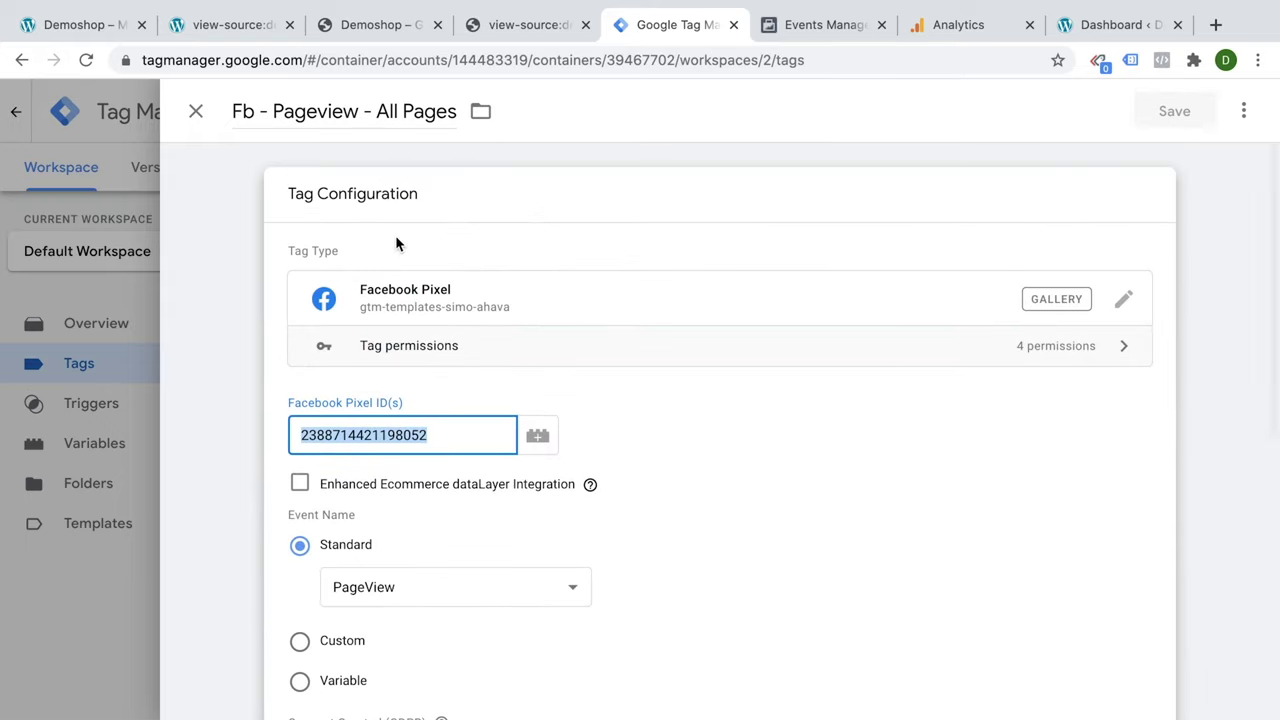
pyautogui.scroll(-3, 396, 240)
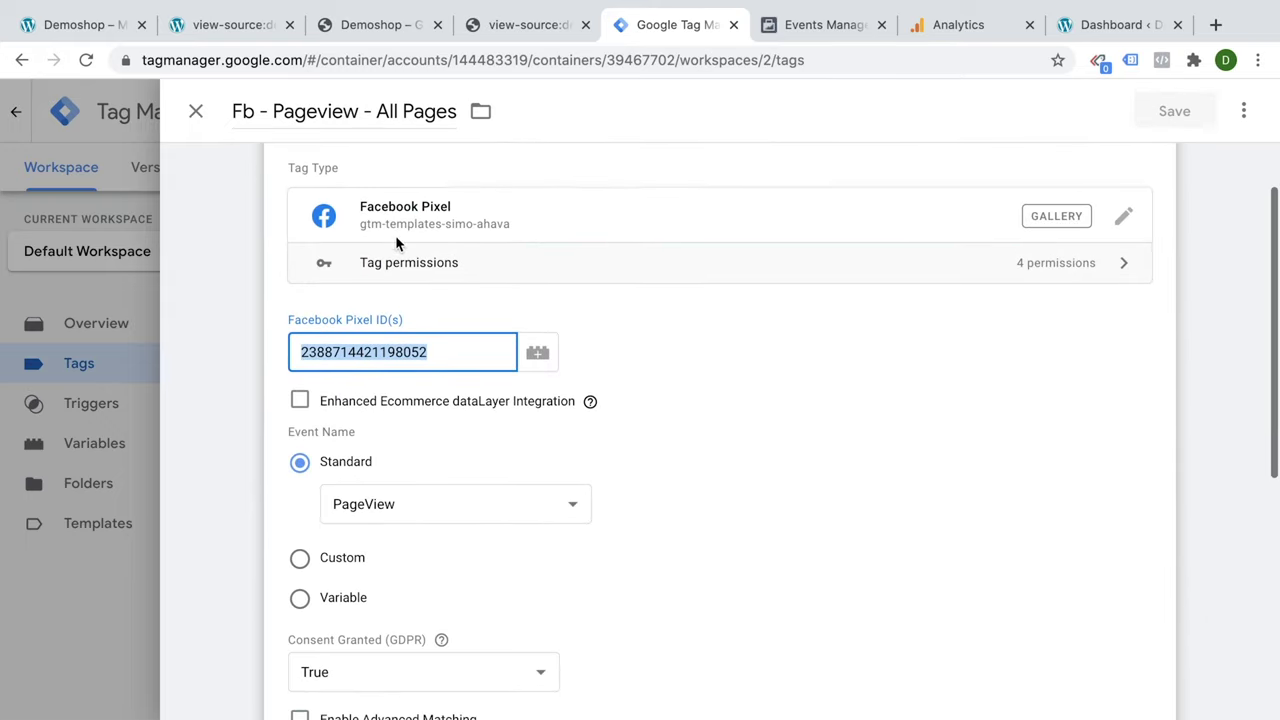
pyautogui.scroll(-2, 398, 244)
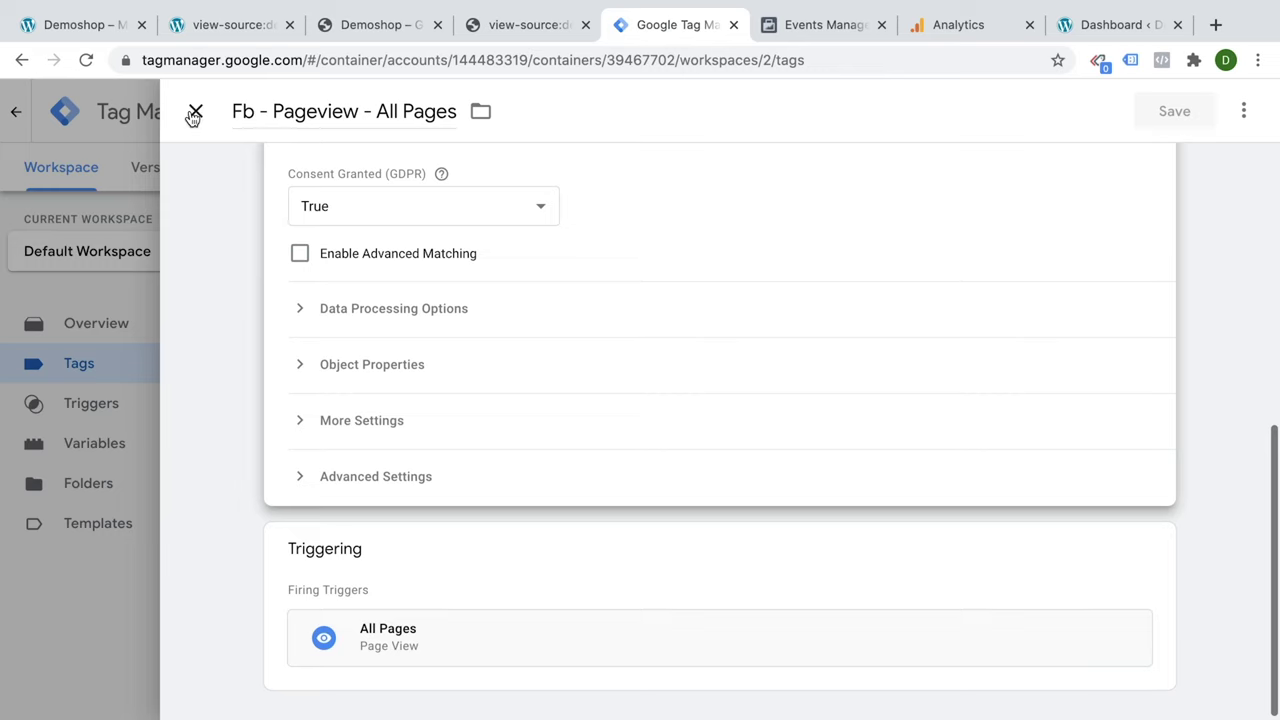
pyautogui.click(195, 111)
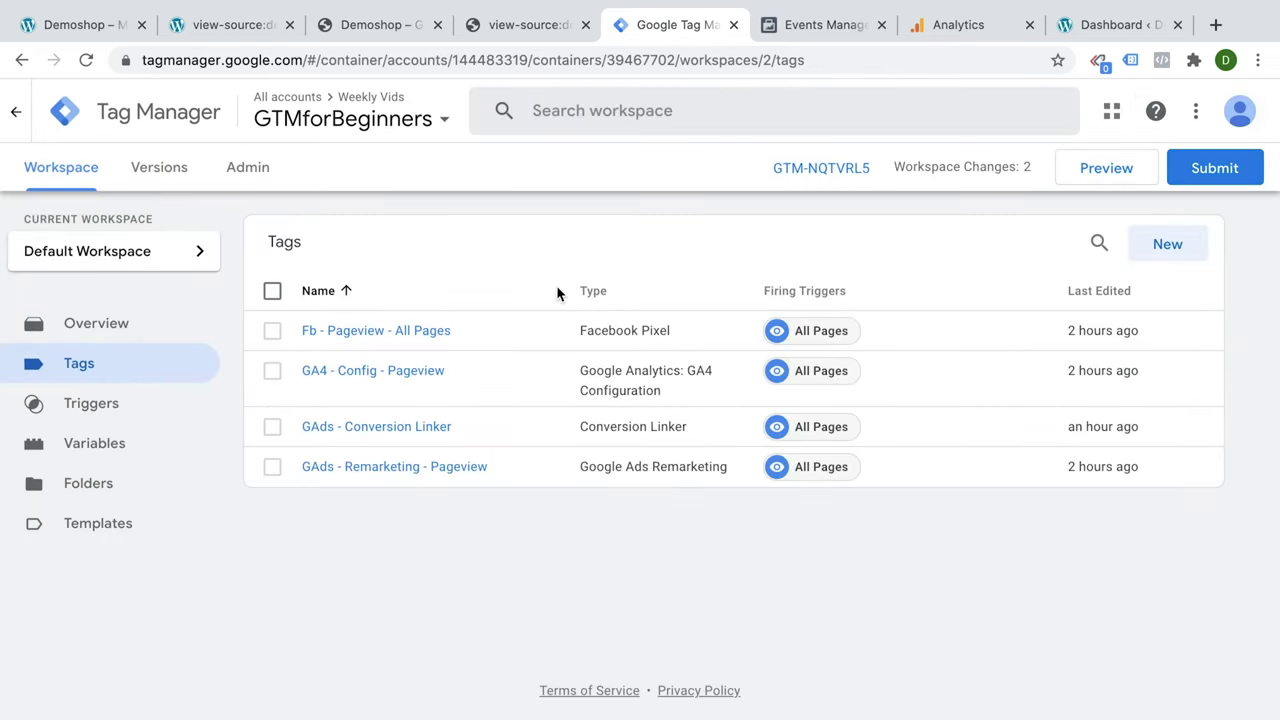
# Start GTM preview mode and connect Tag Assistant to demoshop.com
pyautogui.click(1077, 169)
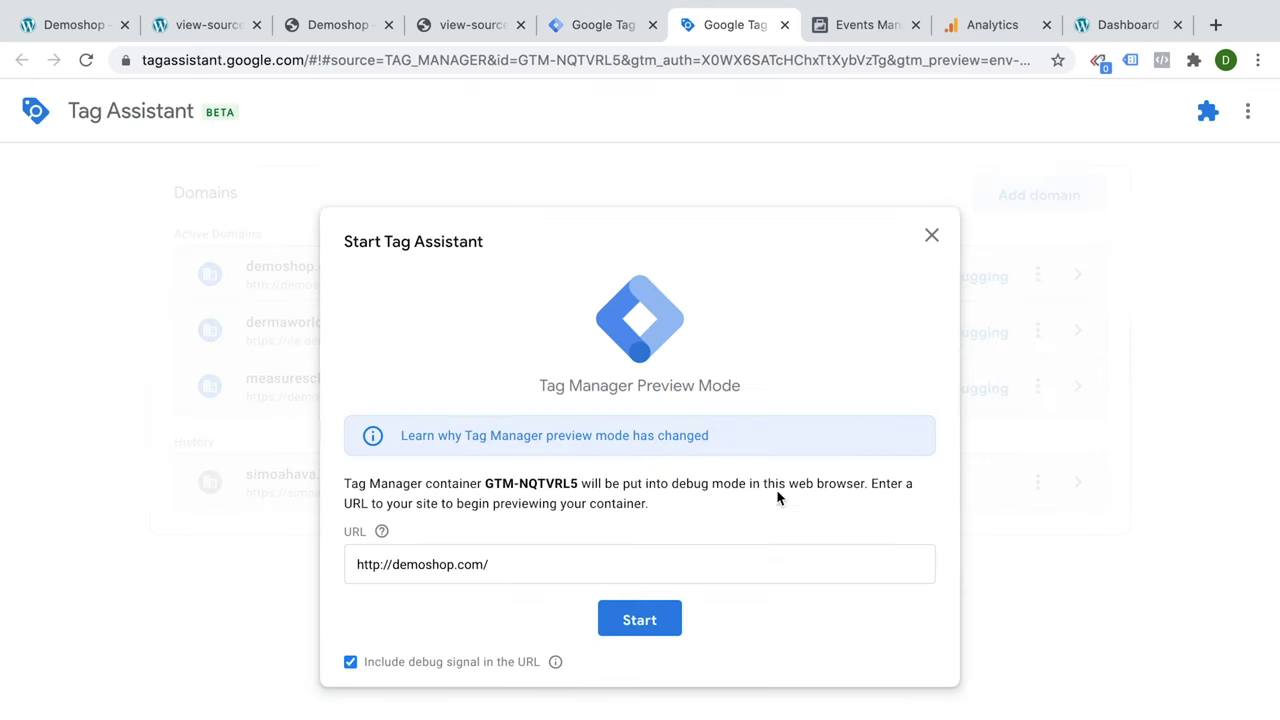
pyautogui.click(612, 627)
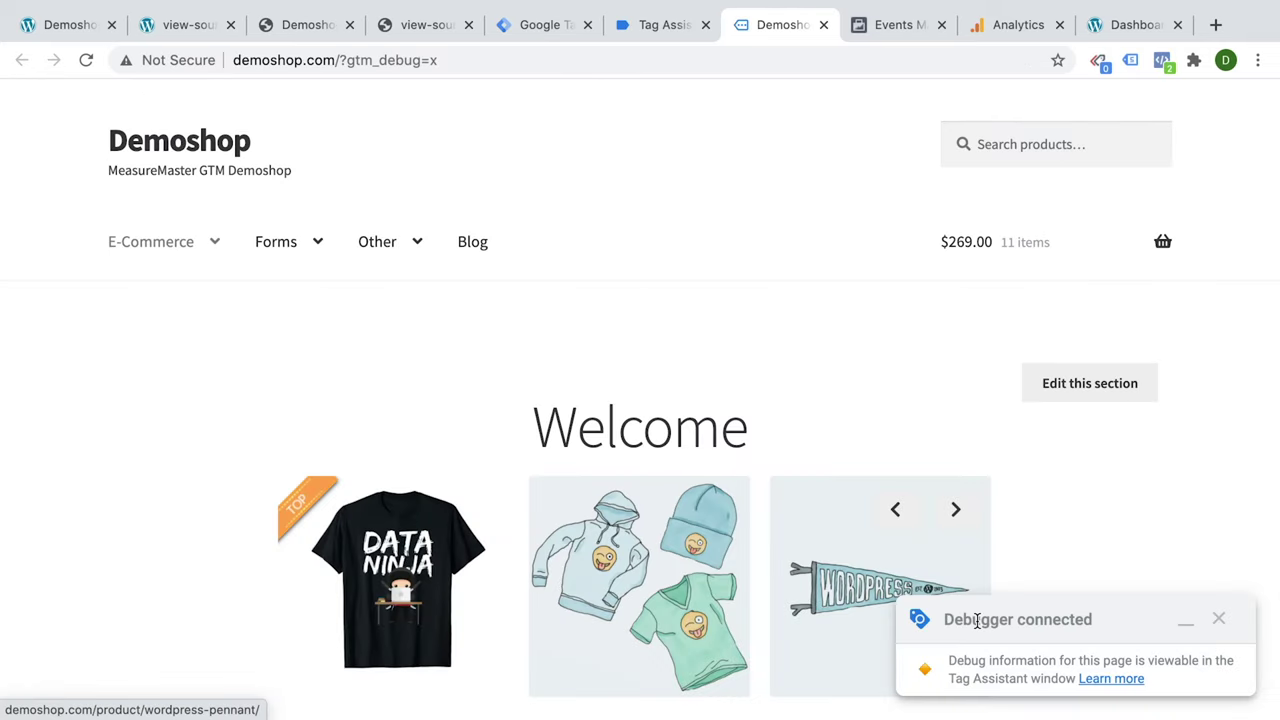
pyautogui.scroll(-2, 668, 369)
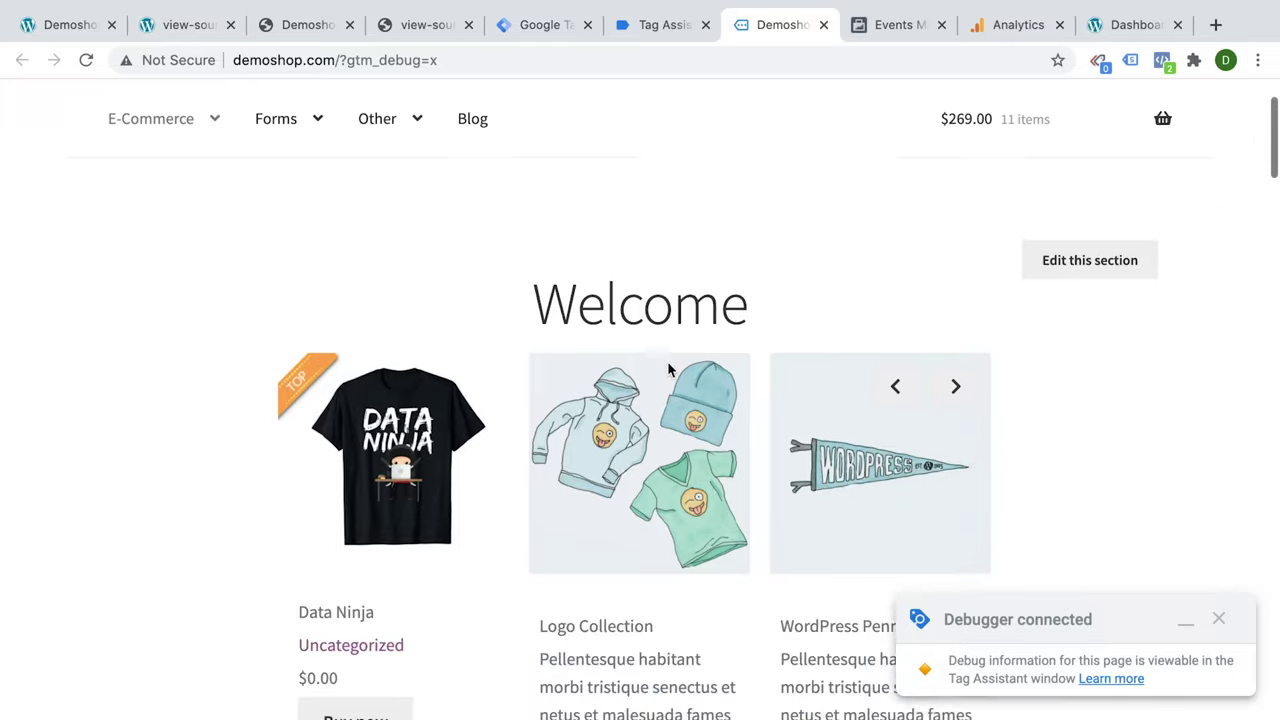
pyautogui.scroll(-1, 668, 369)
pyautogui.click(640, 36)
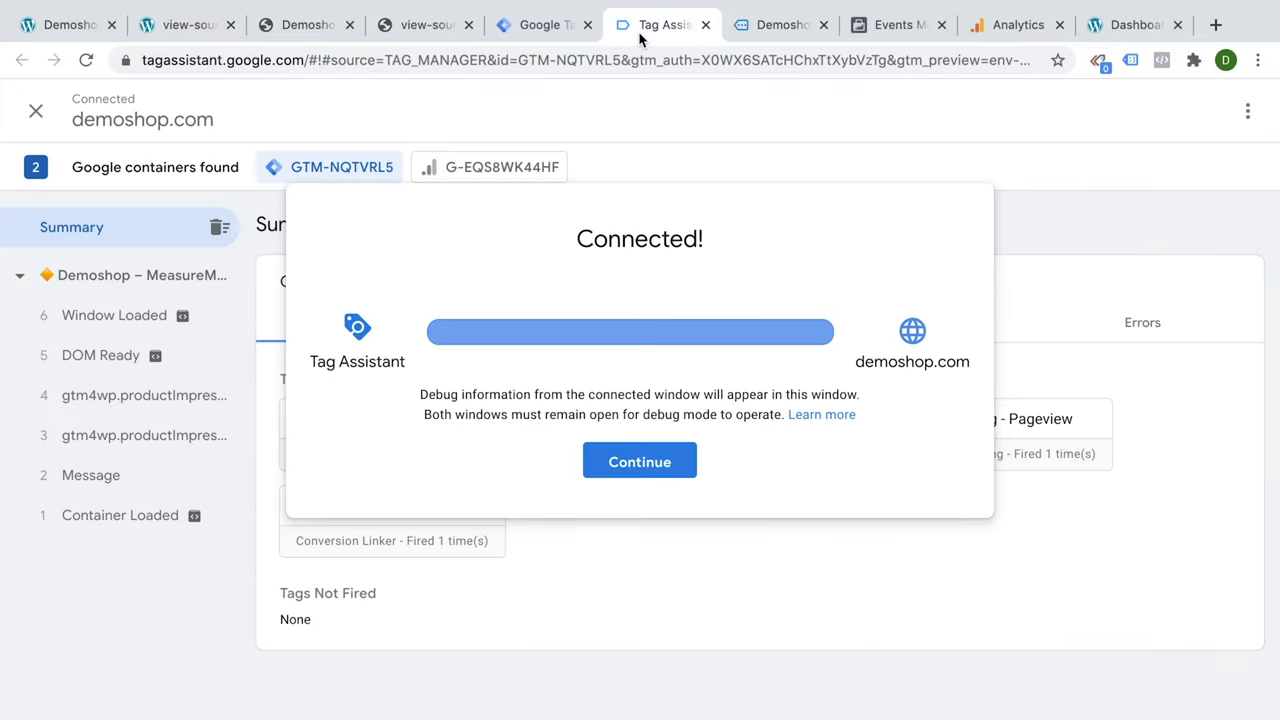
pyautogui.click(632, 462)
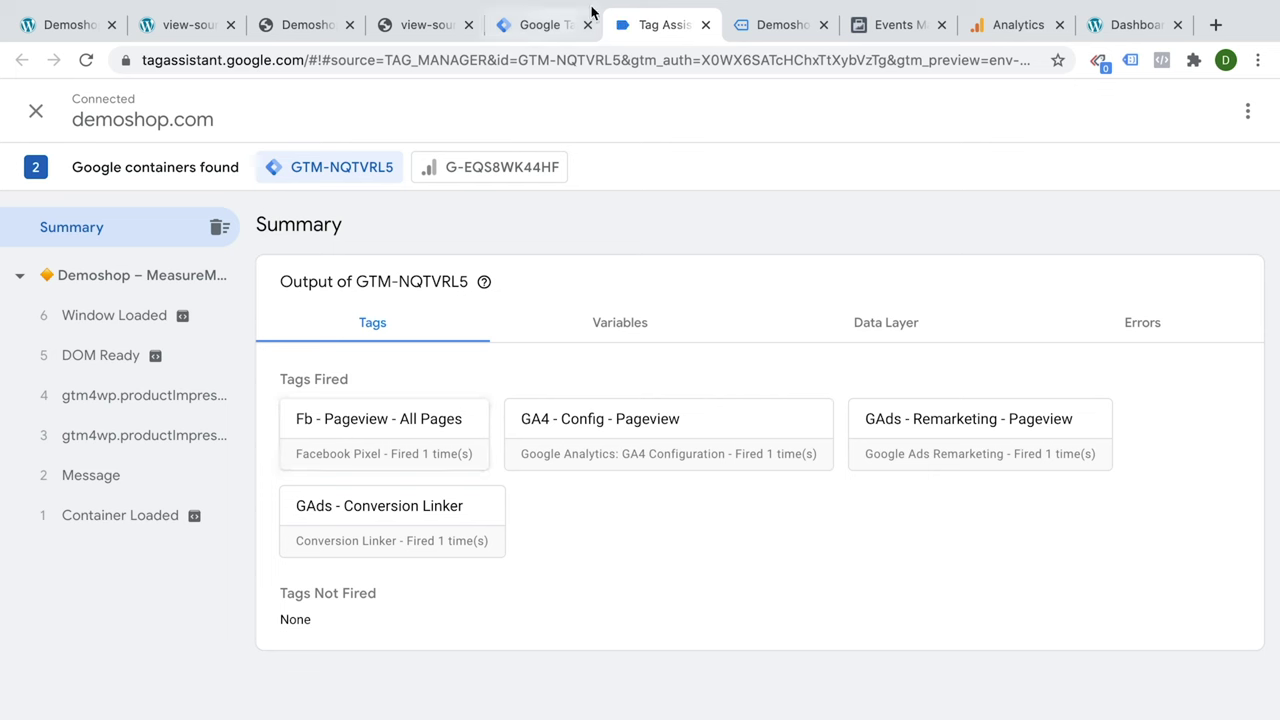
# Open the Logo Collection product and check the fired tags in Tag Assistant's summary
pyautogui.click(798, 30)
pyautogui.click(636, 94)
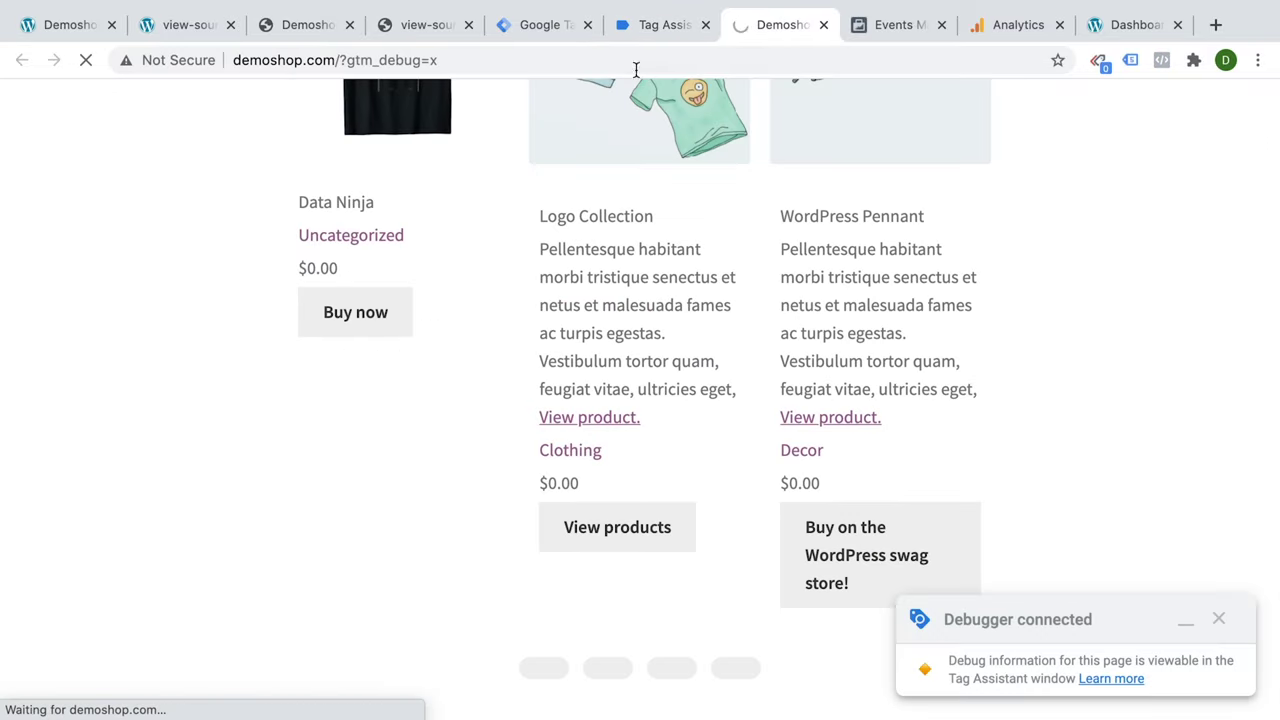
pyautogui.click(655, 35)
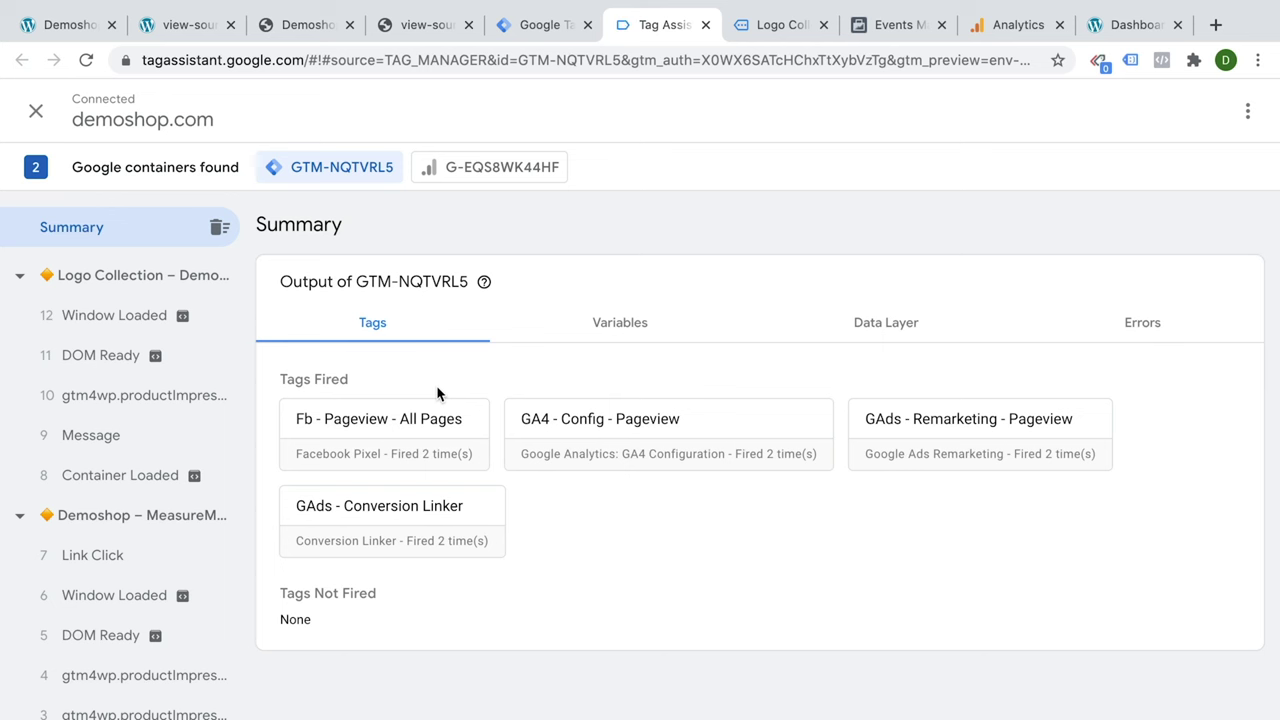
pyautogui.click(405, 22)
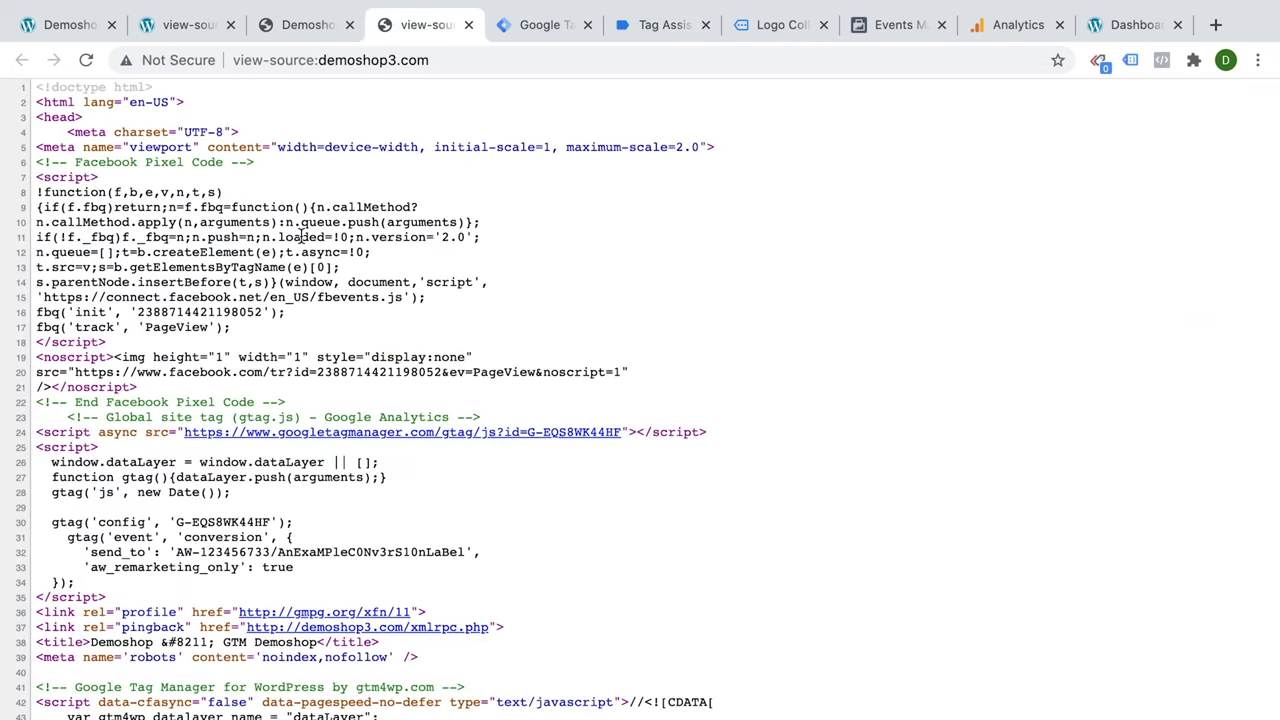
# Close both view-source tabs and return to the Logo Collection product page
pyautogui.middleClick(395, 38)
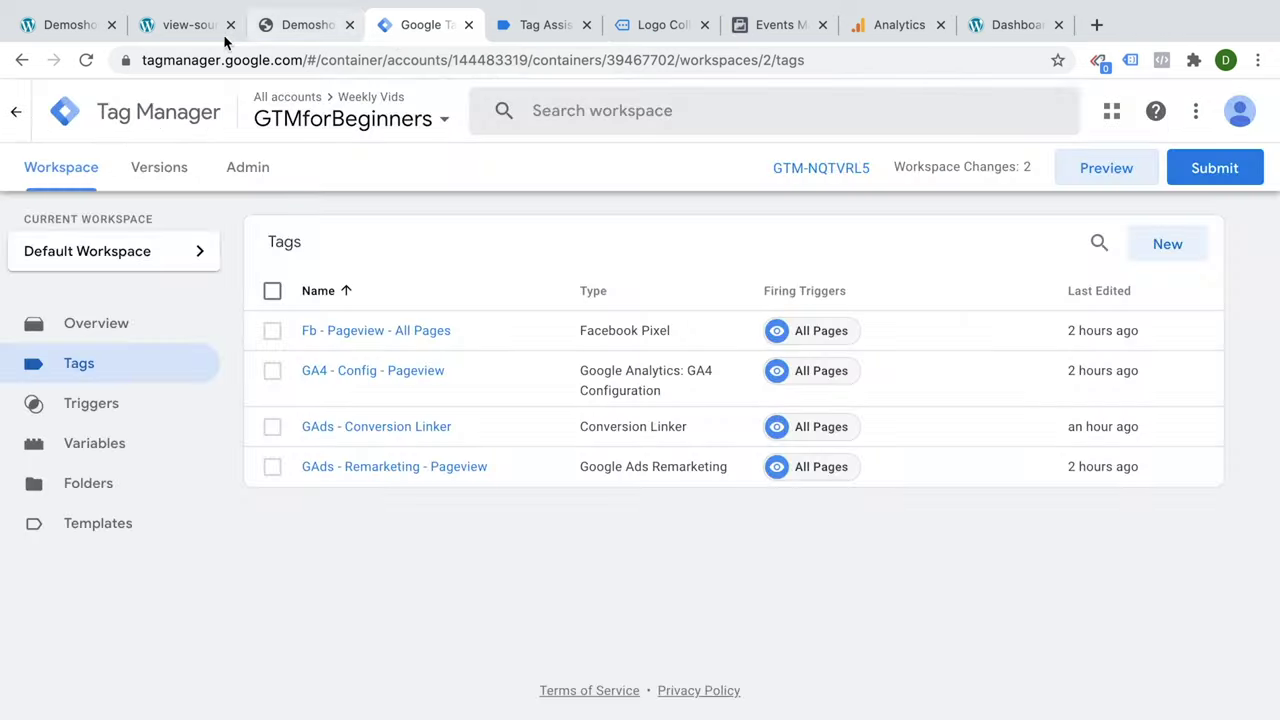
pyautogui.middleClick(187, 32)
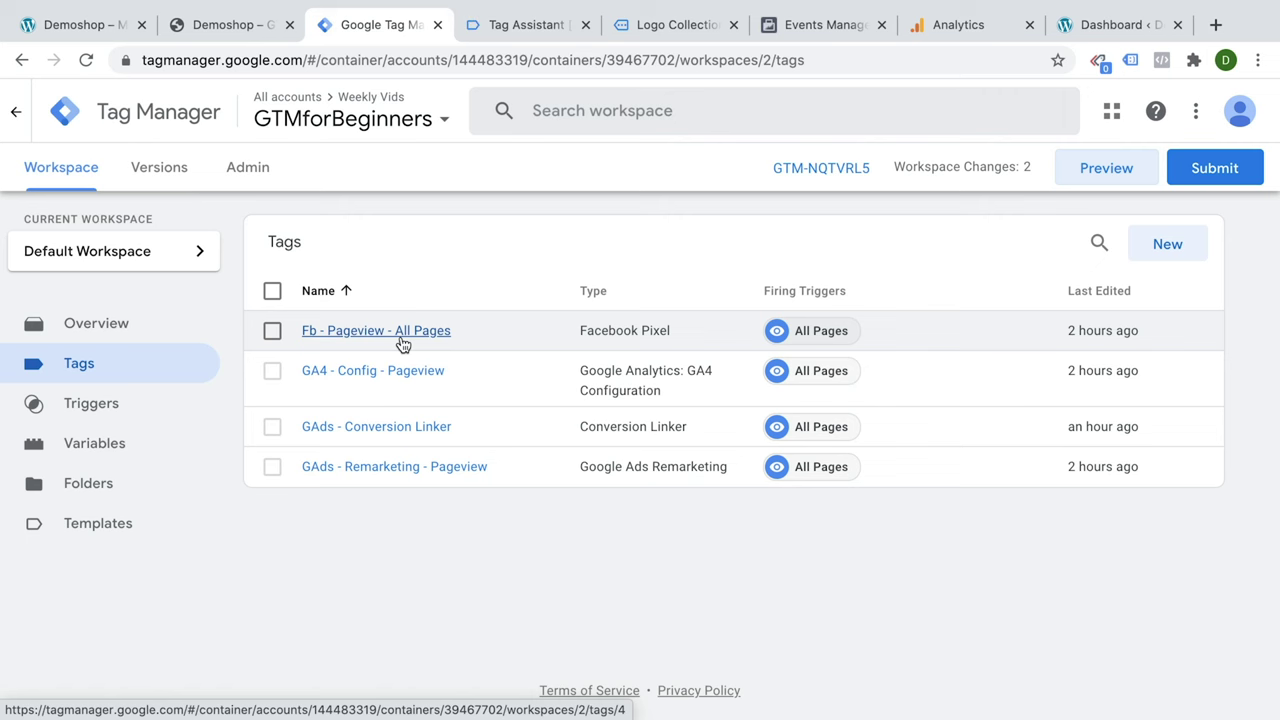
pyautogui.click(537, 25)
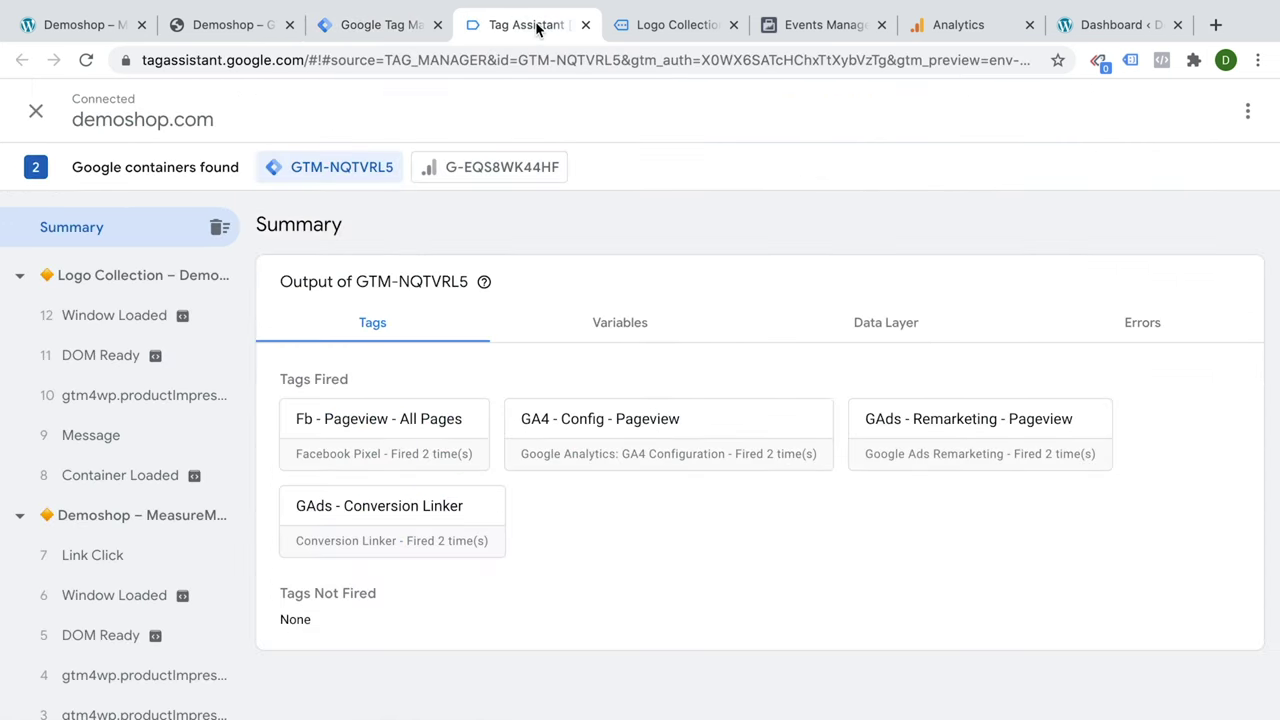
pyautogui.click(650, 25)
pyautogui.scroll(-5, 577, 229)
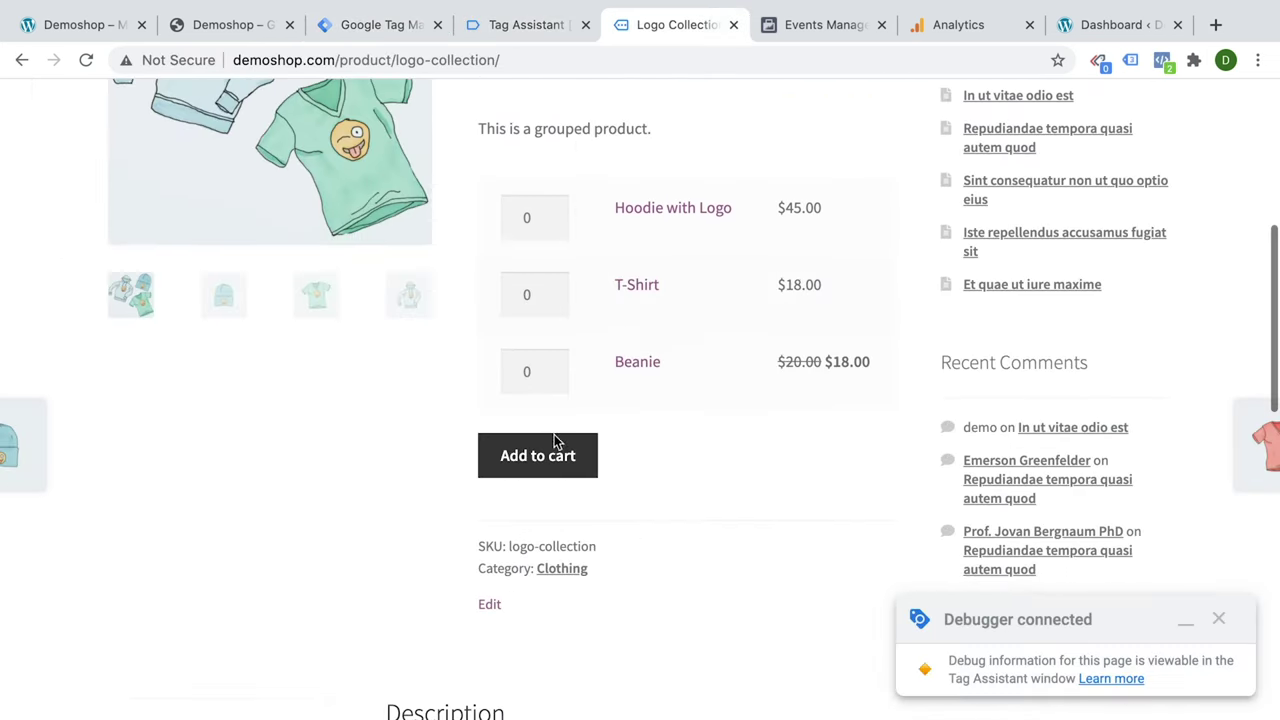
# Try Add to cart on Logo Collection without a quantity, then go to Tag Manager's Triggers list
pyautogui.click(557, 461)
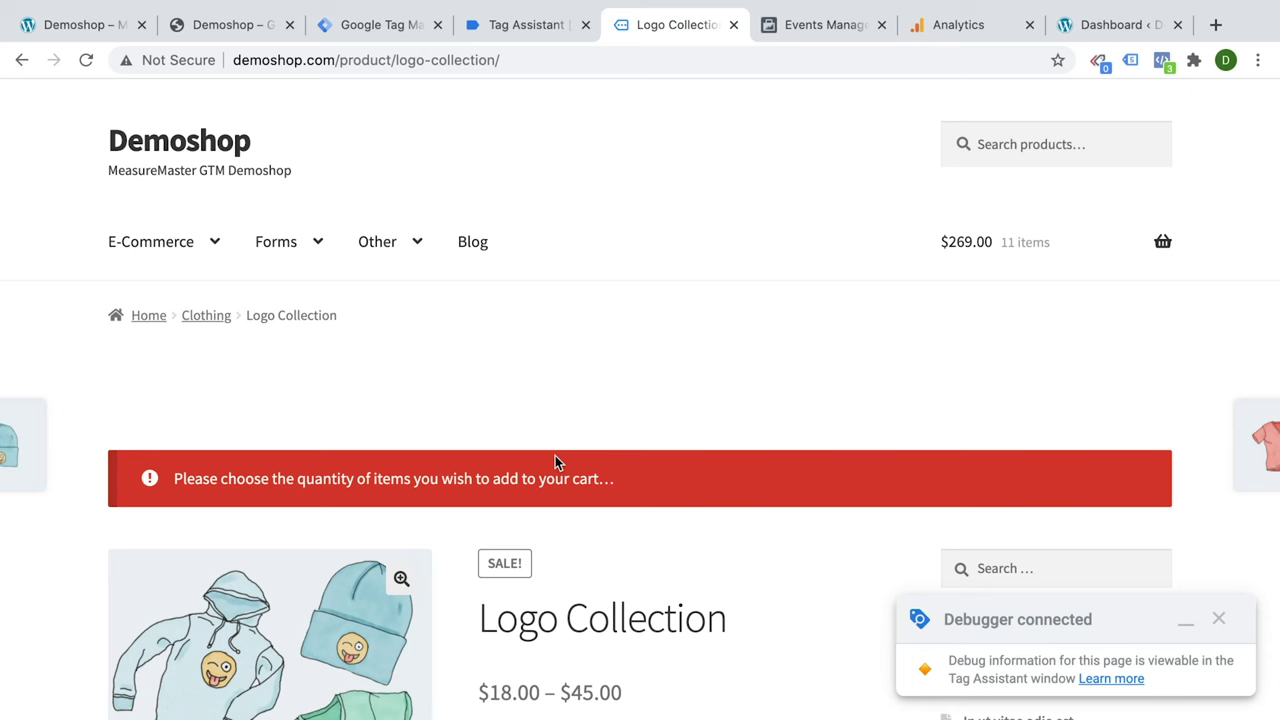
pyautogui.click(360, 24)
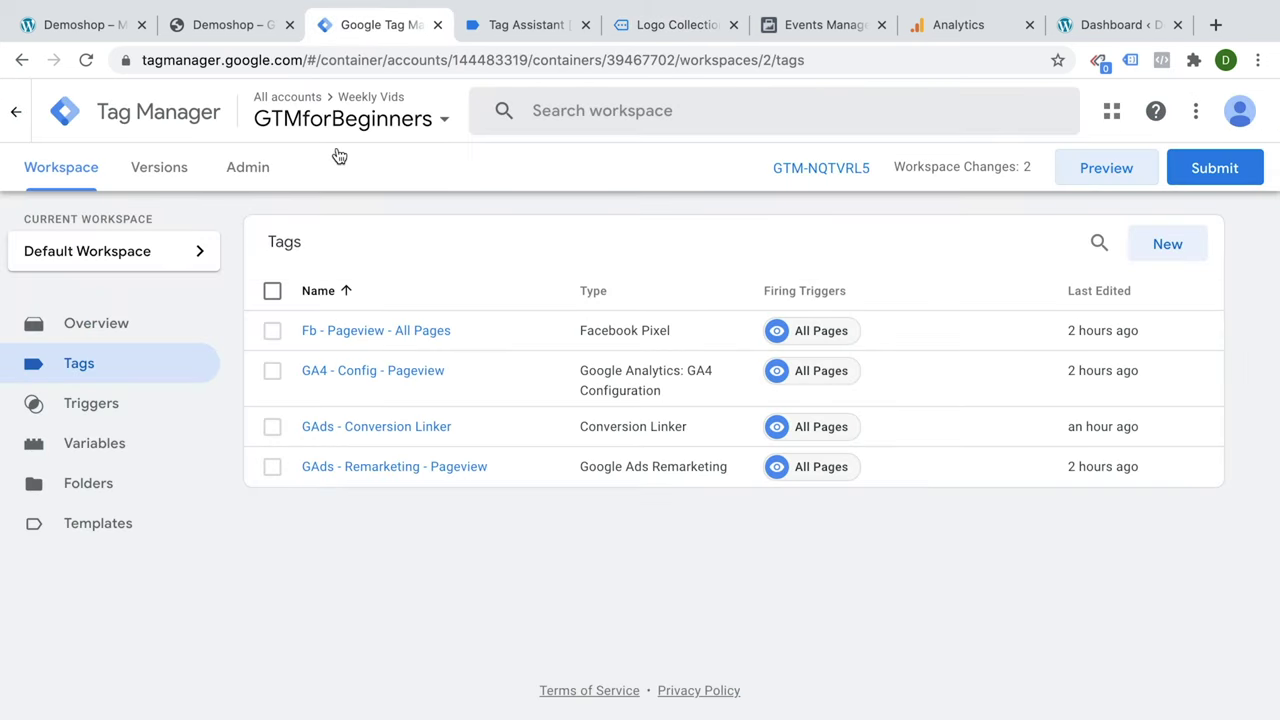
pyautogui.click(101, 418)
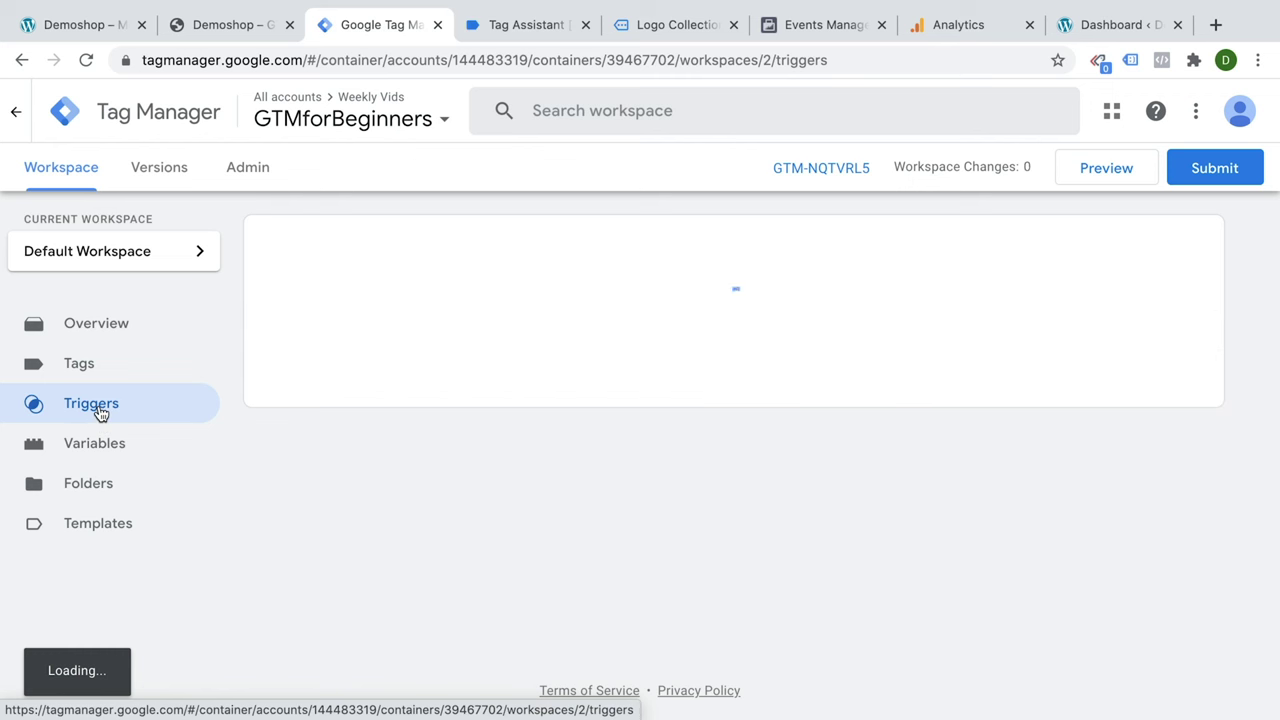
# Create a Click - All Elements trigger named 'click - Add to cart'
pyautogui.click(1167, 244)
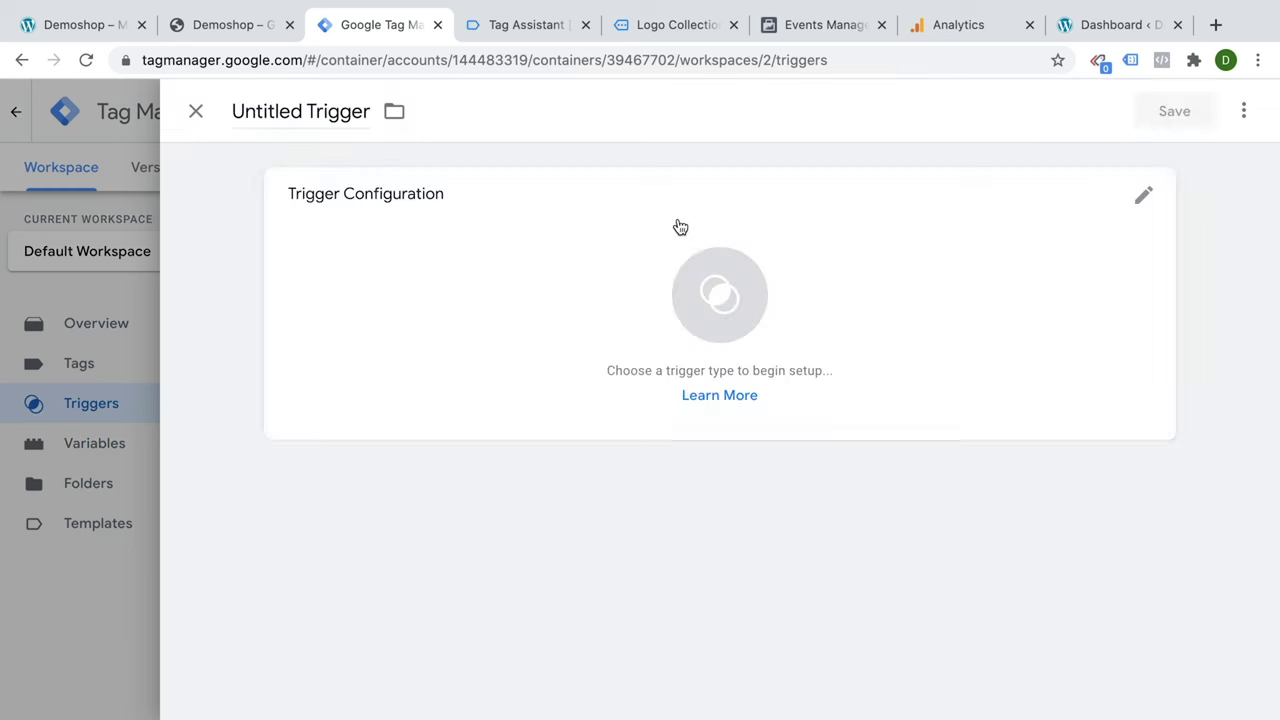
pyautogui.click(290, 110)
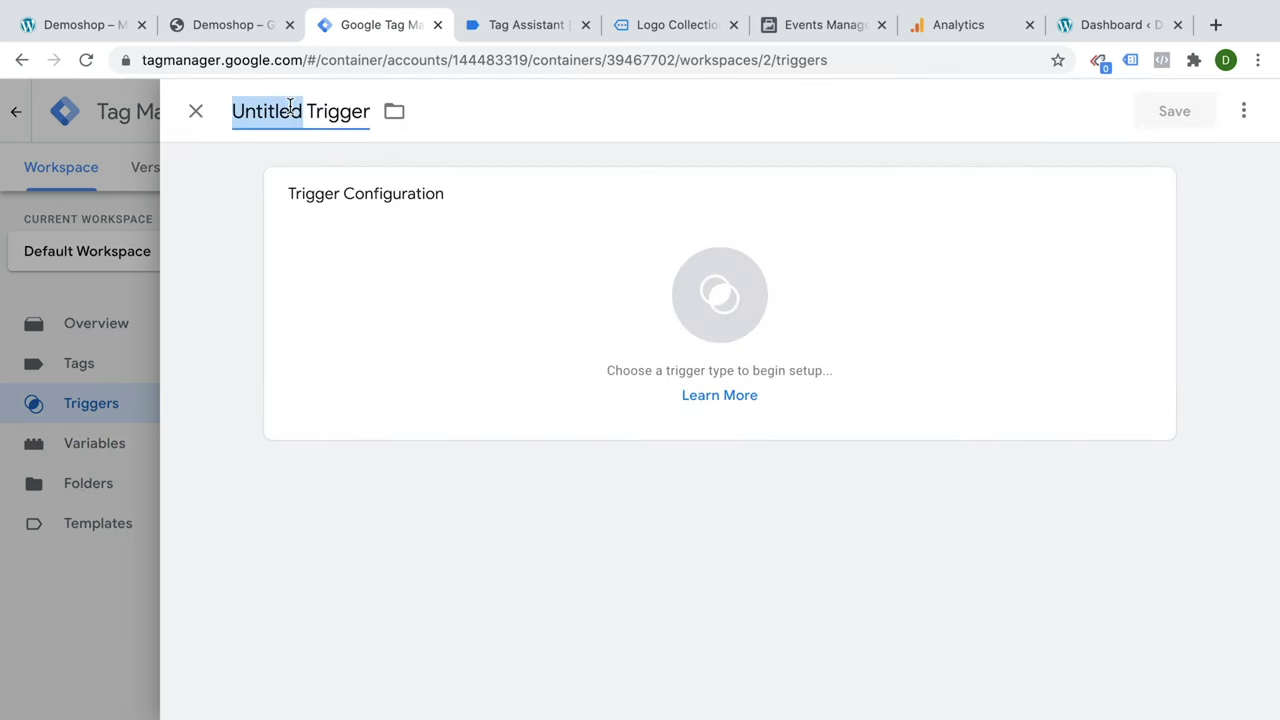
pyautogui.write('click')
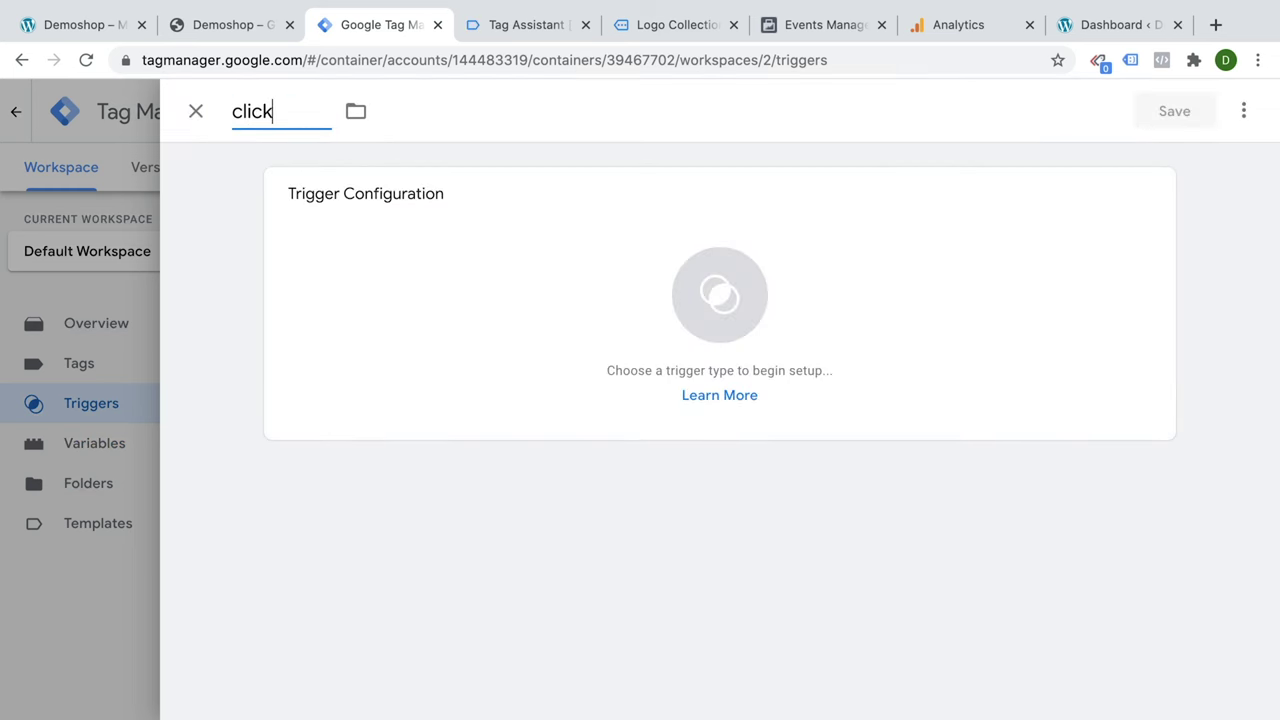
pyautogui.write(' - Add to cart')
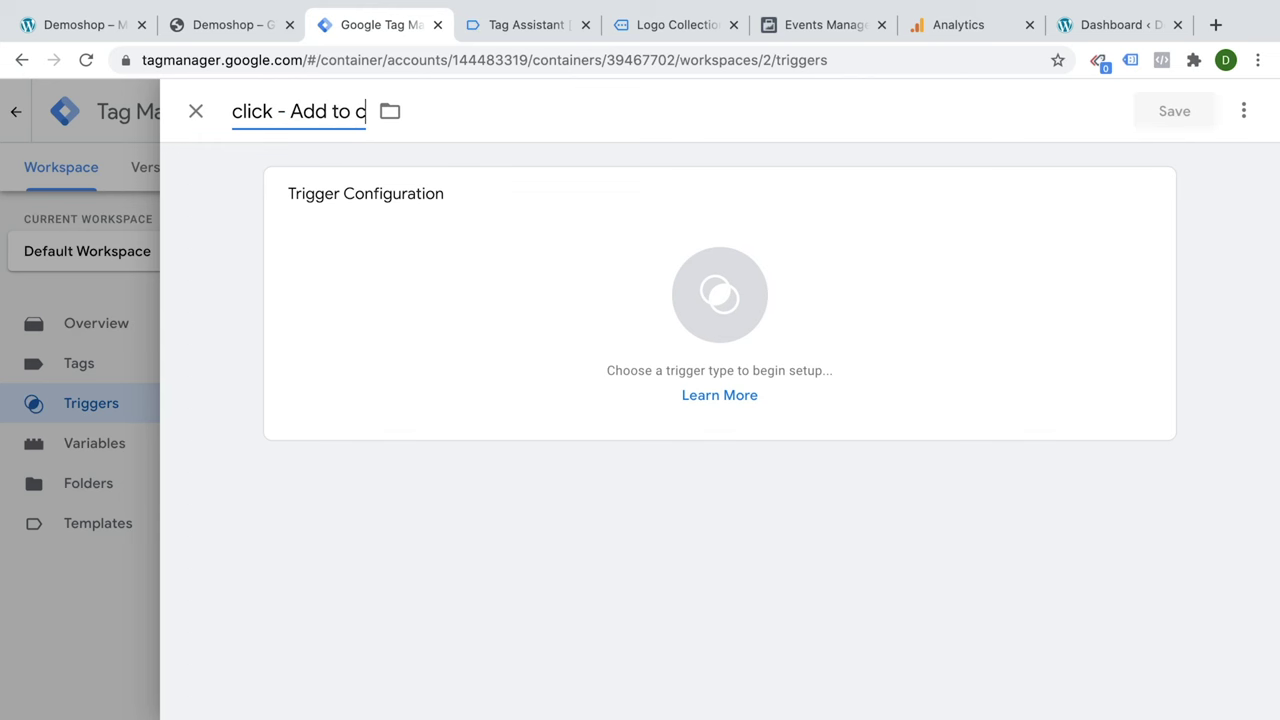
pyautogui.click(536, 309)
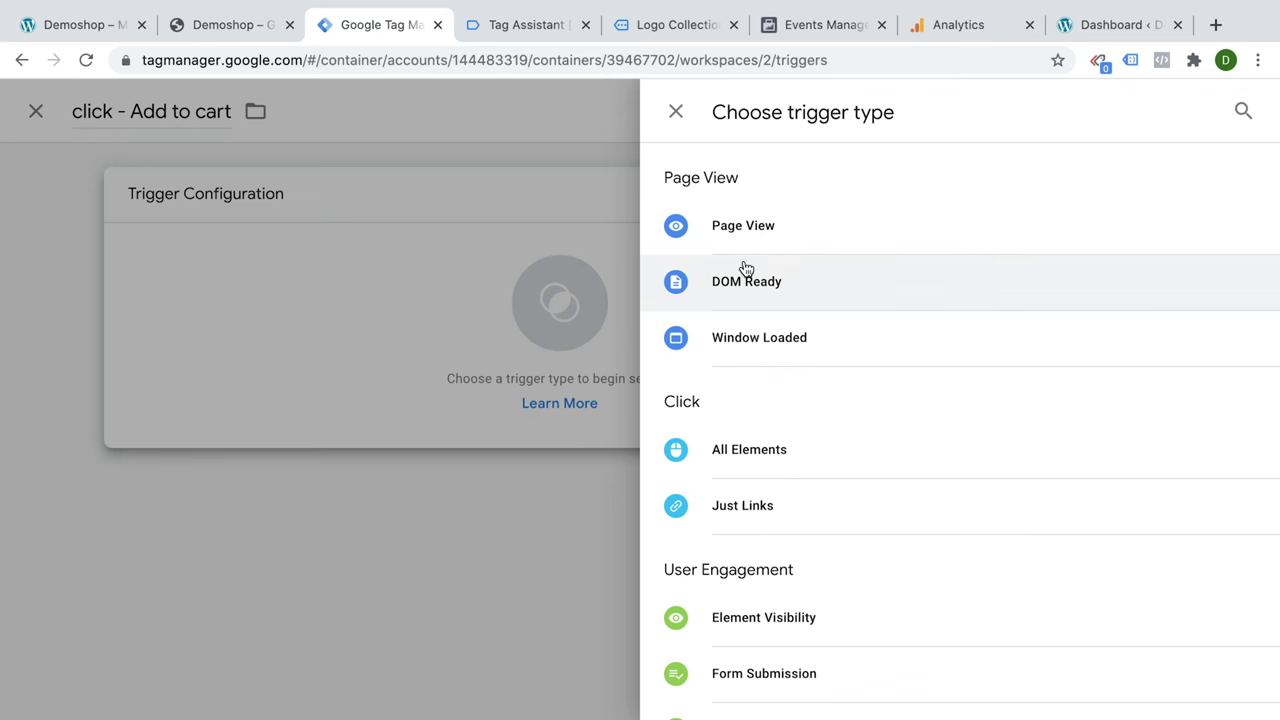
pyautogui.scroll(-3, 745, 268)
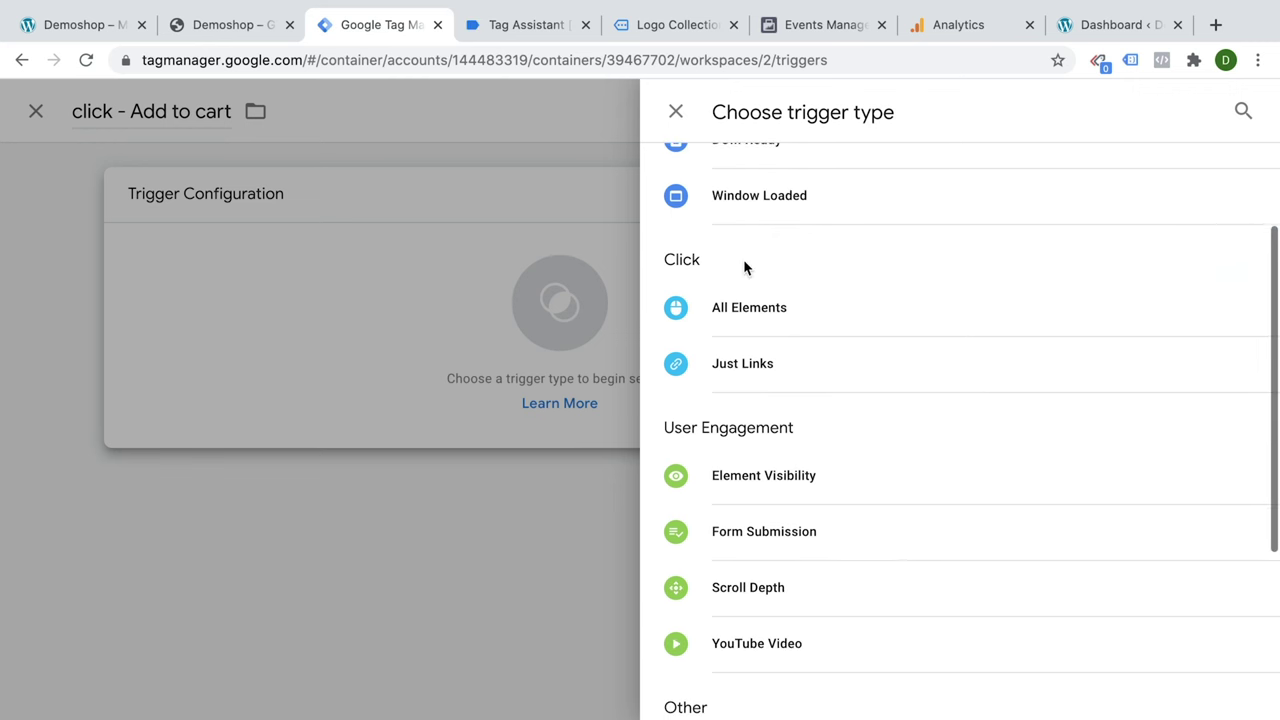
pyautogui.scroll(-4, 744, 266)
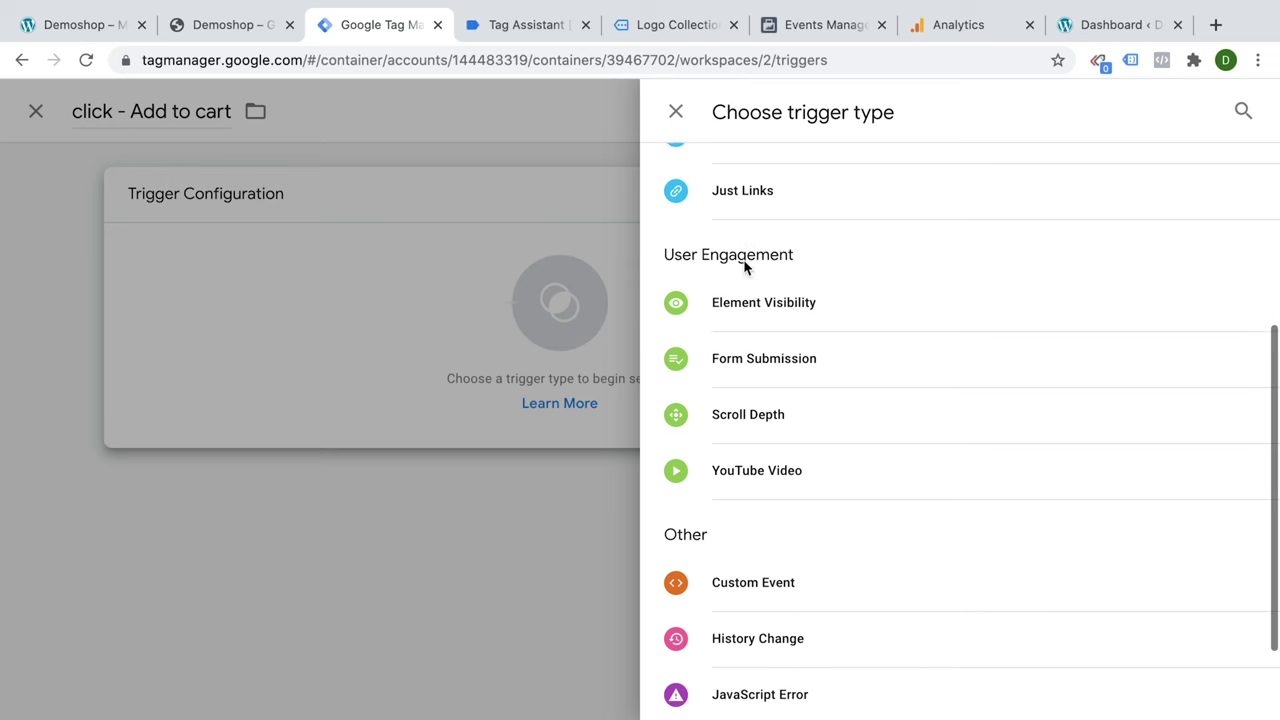
pyautogui.scroll(-2, 744, 266)
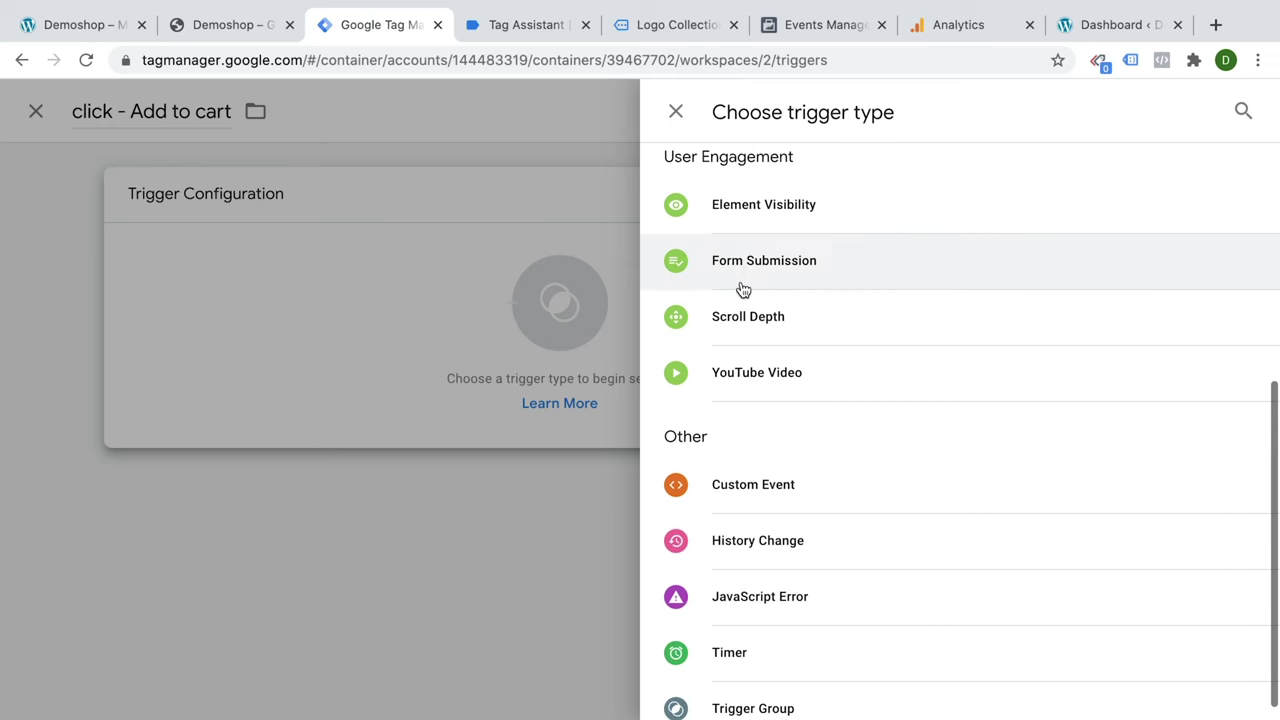
pyautogui.scroll(9, 728, 365)
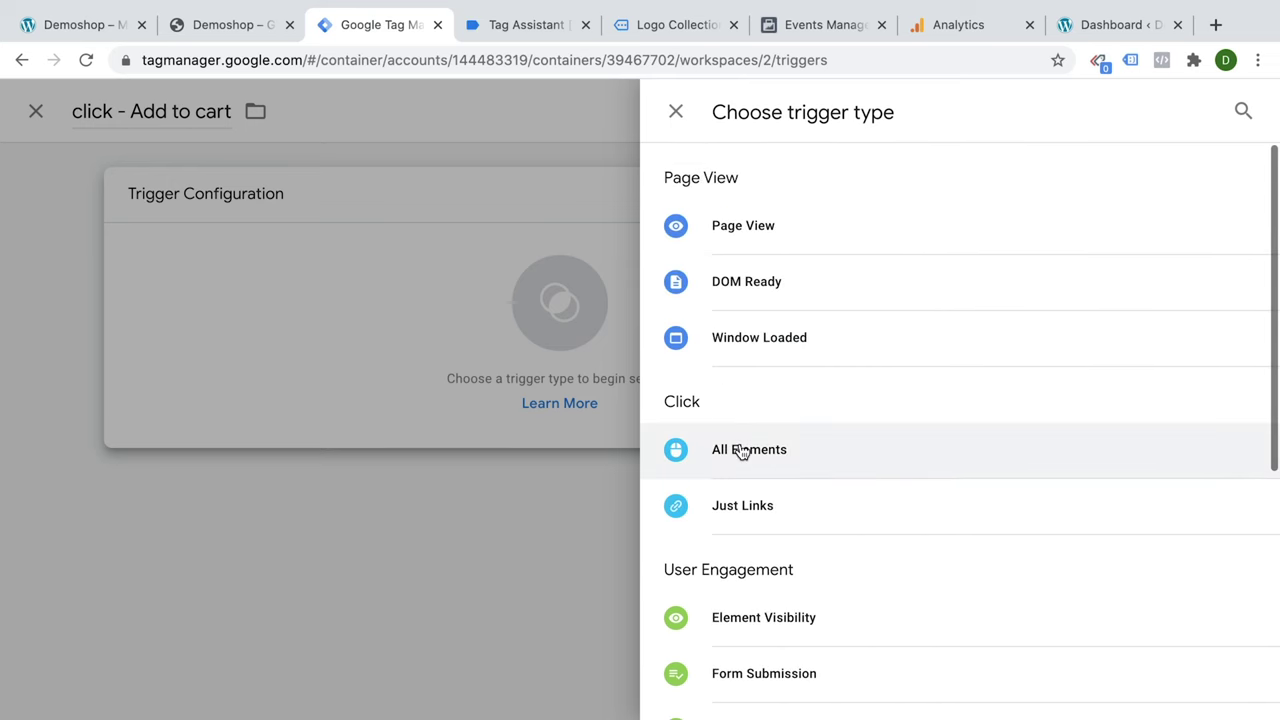
pyautogui.click(740, 462)
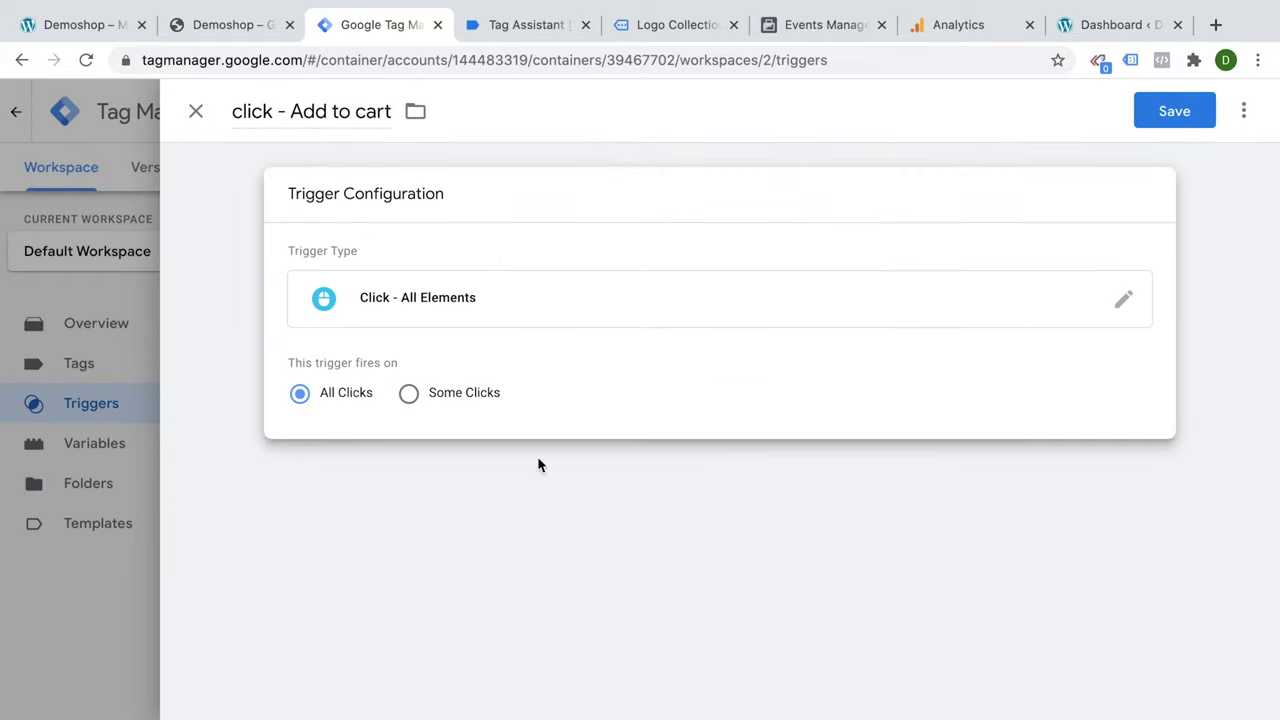
# Limit it to Some Clicks where Click Text contains 'Add to cart', and save
pyautogui.click(443, 397)
pyautogui.click(404, 486)
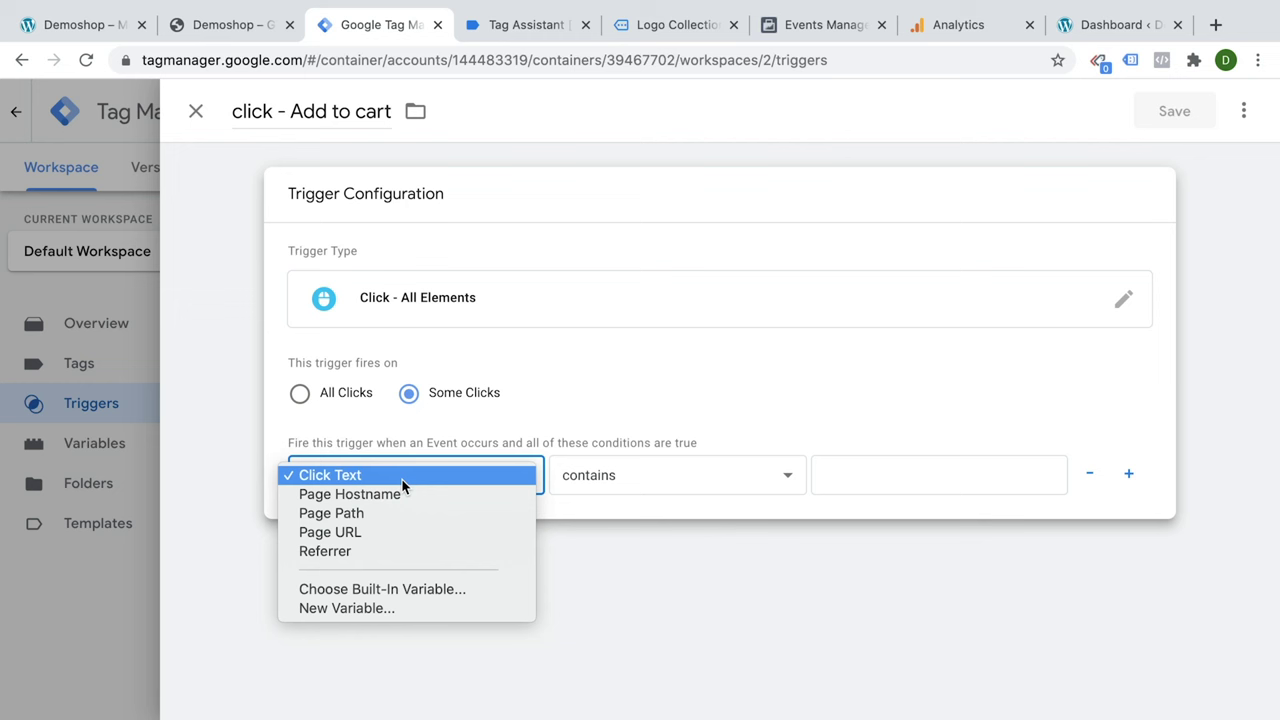
pyautogui.click(404, 484)
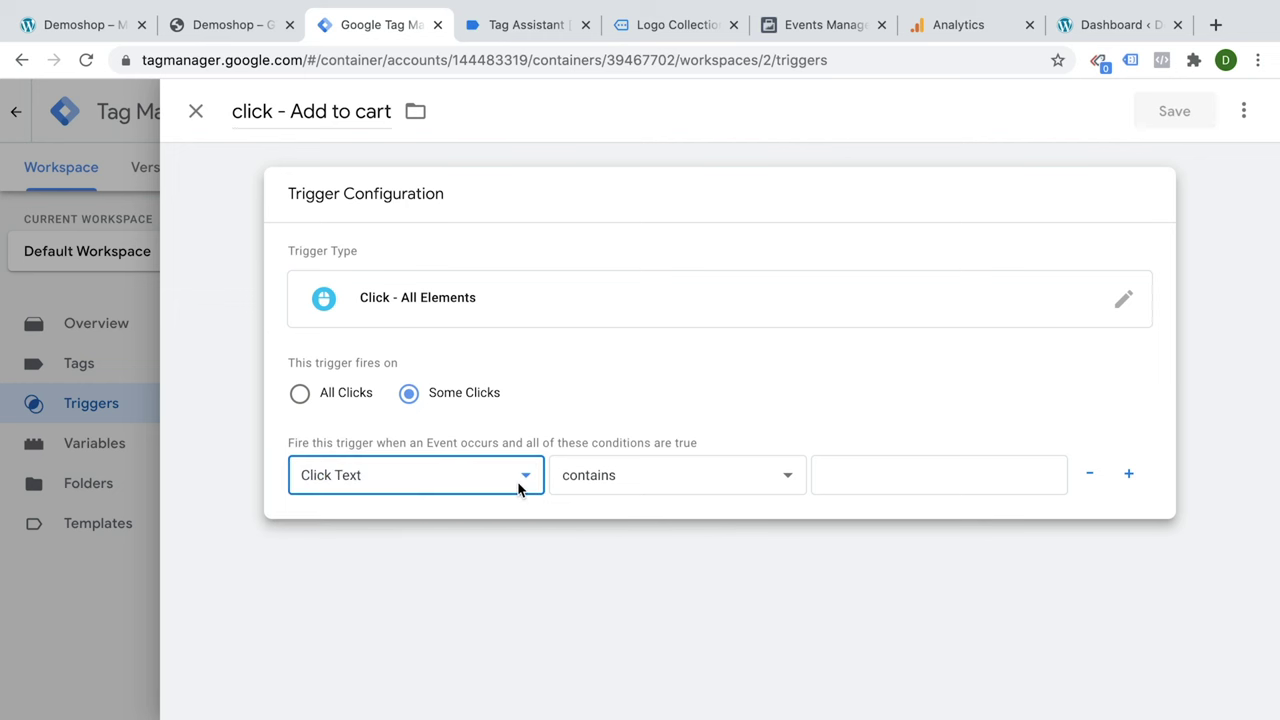
pyautogui.click(846, 474)
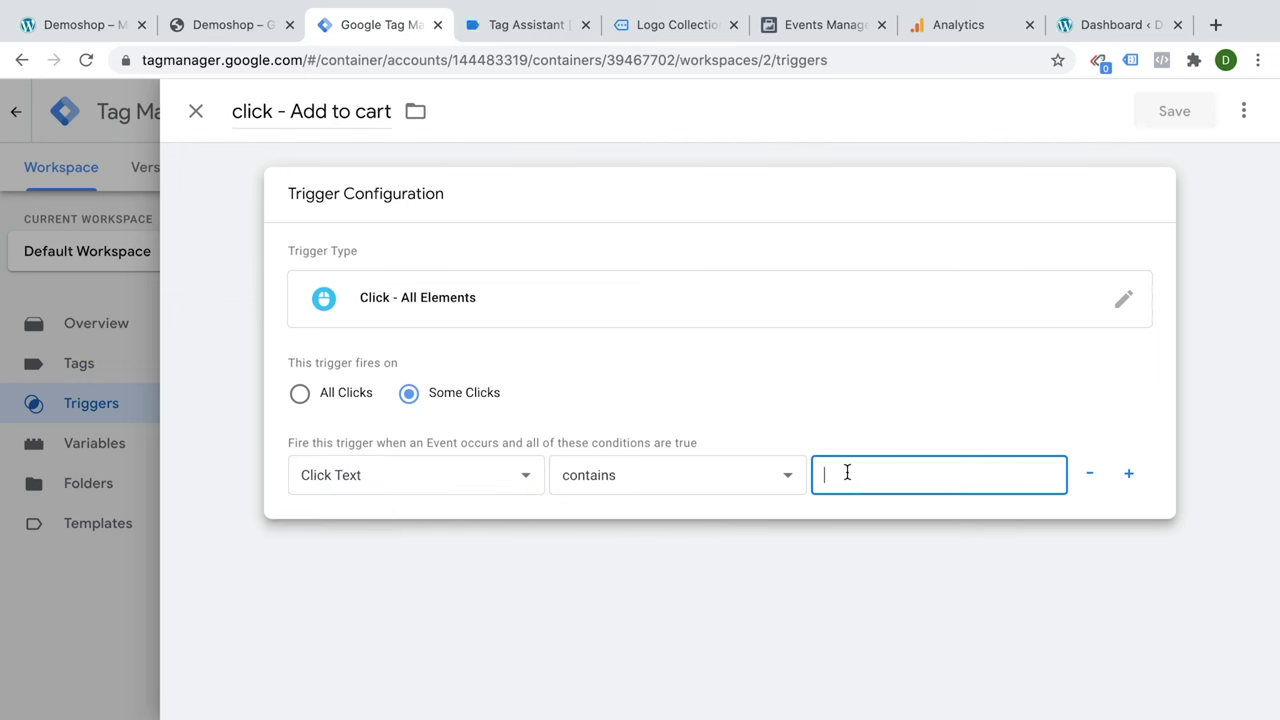
pyautogui.write('Add to cart')
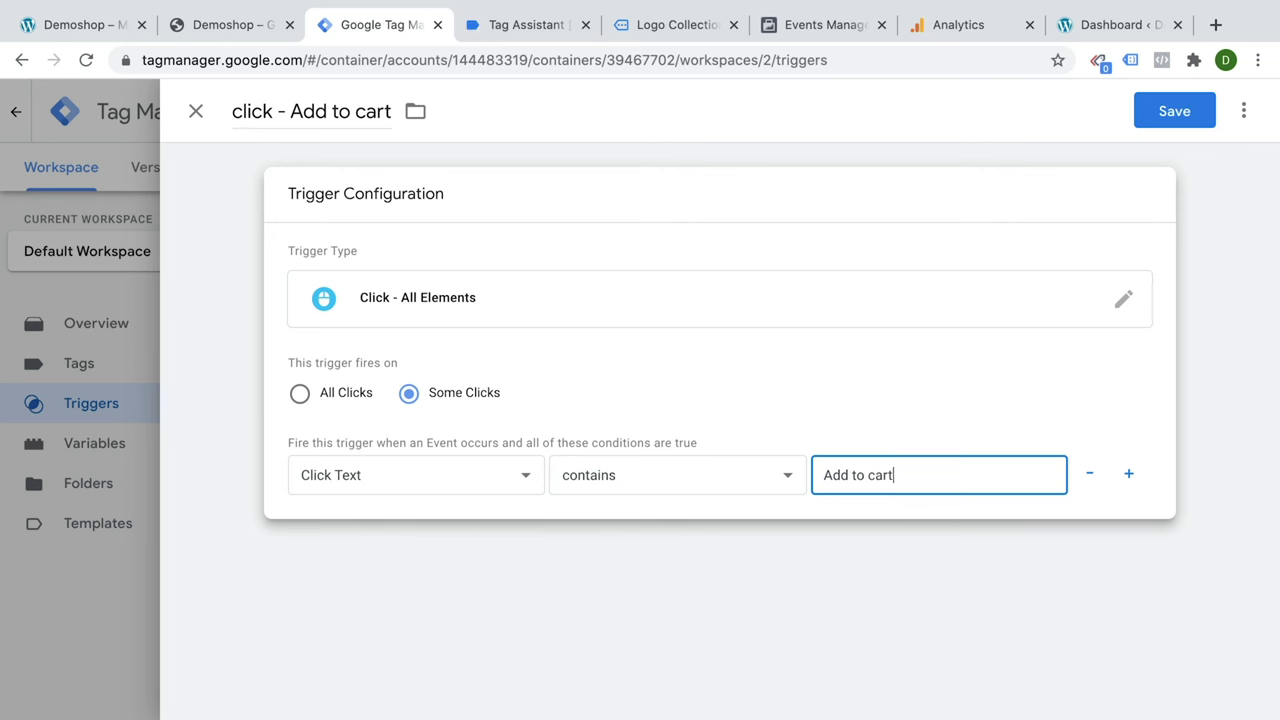
pyautogui.click(1168, 106)
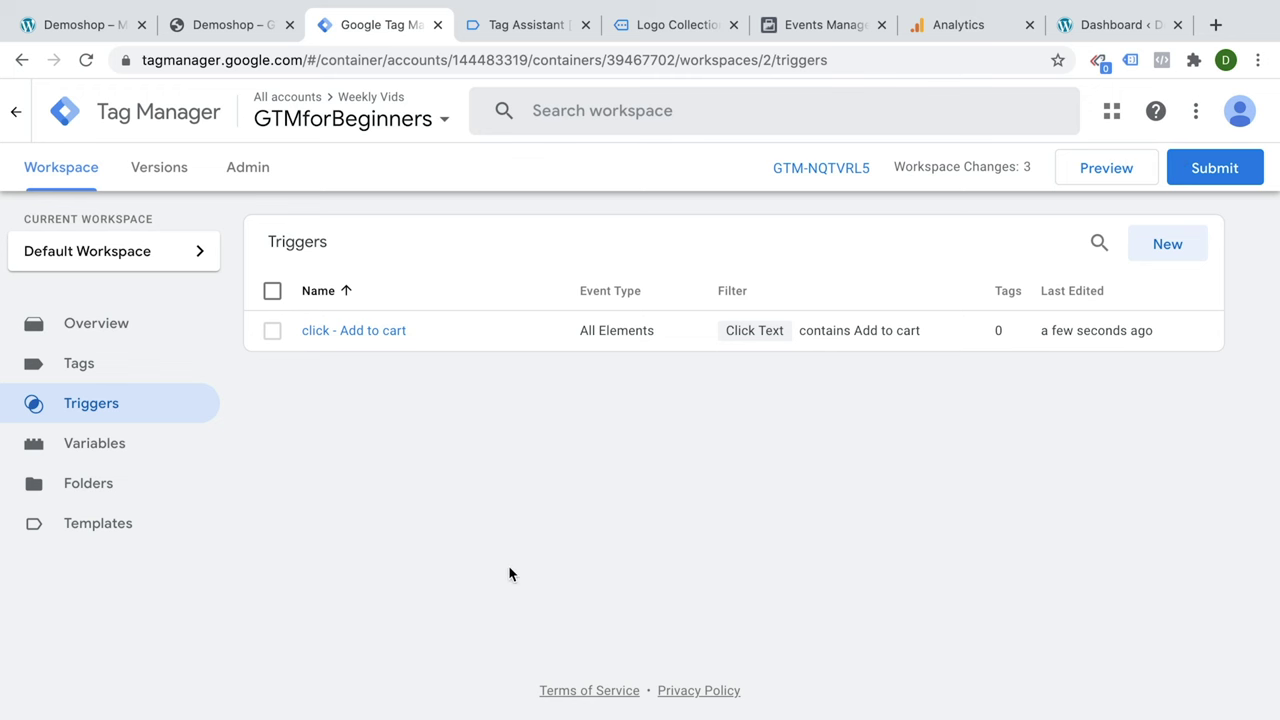
# Create a new tag named 'Fb - Event - AddToCart'
pyautogui.click(90, 370)
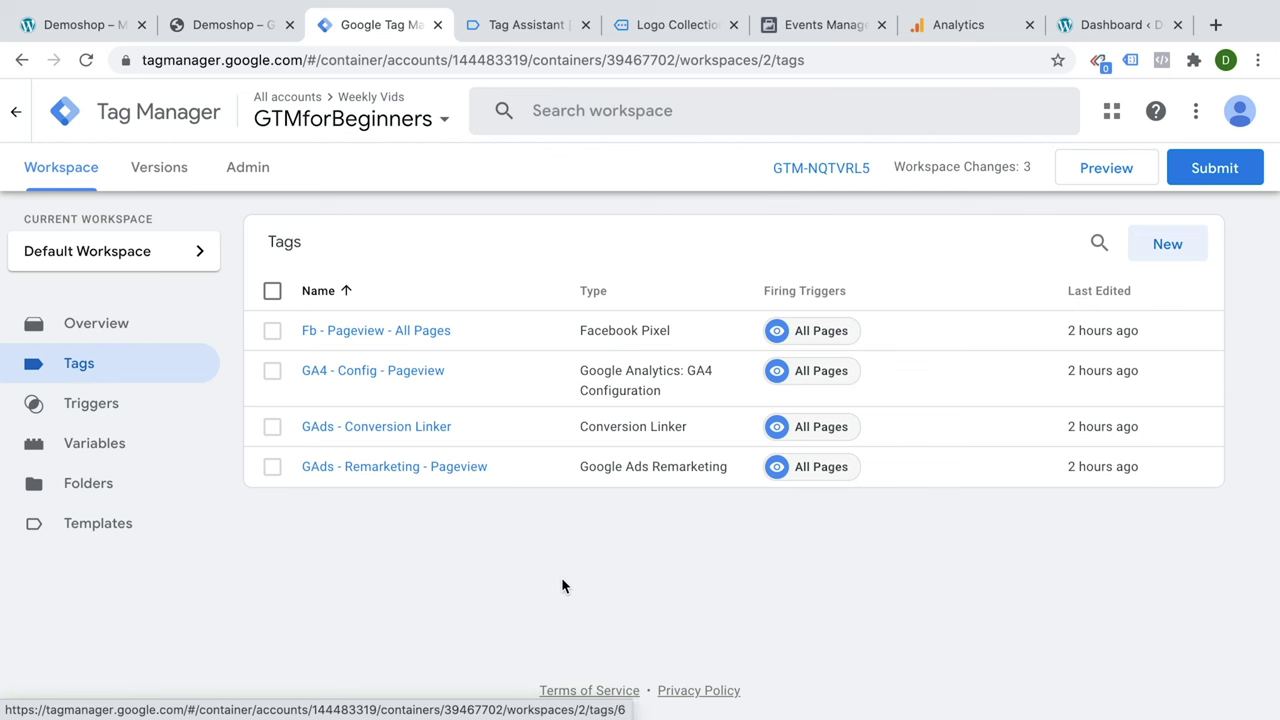
pyautogui.click(1199, 238)
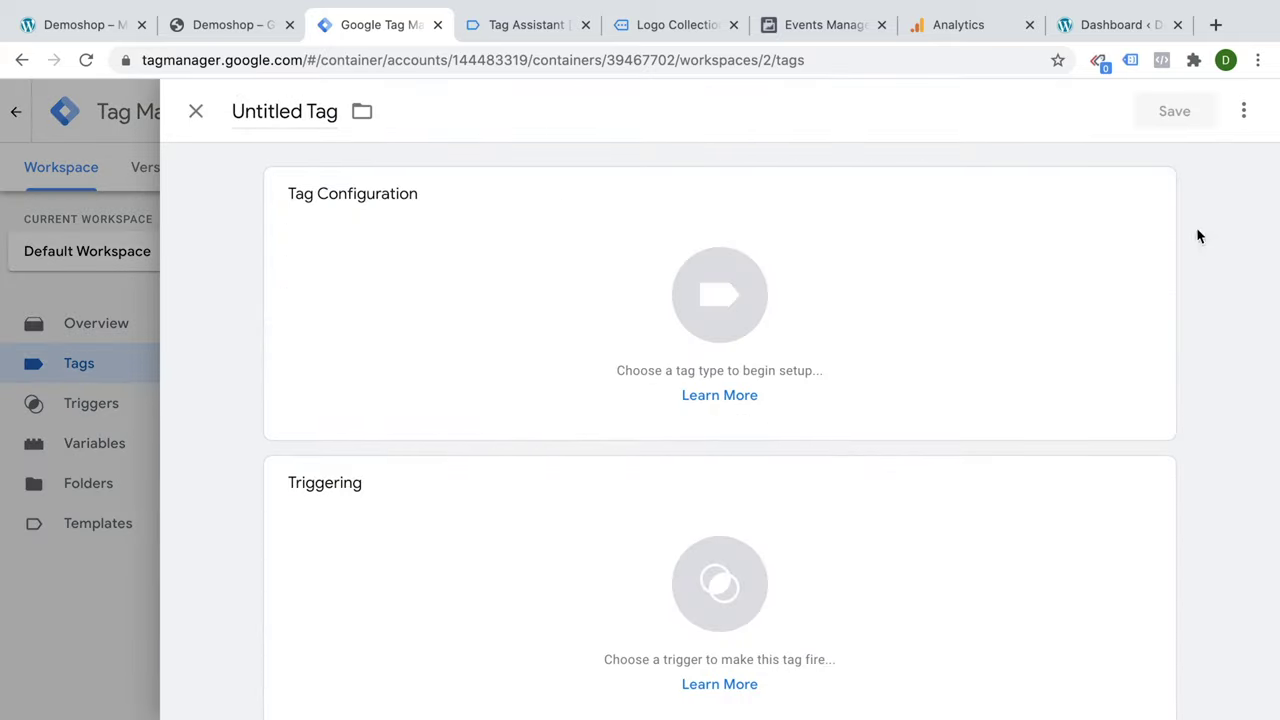
pyautogui.click(260, 110)
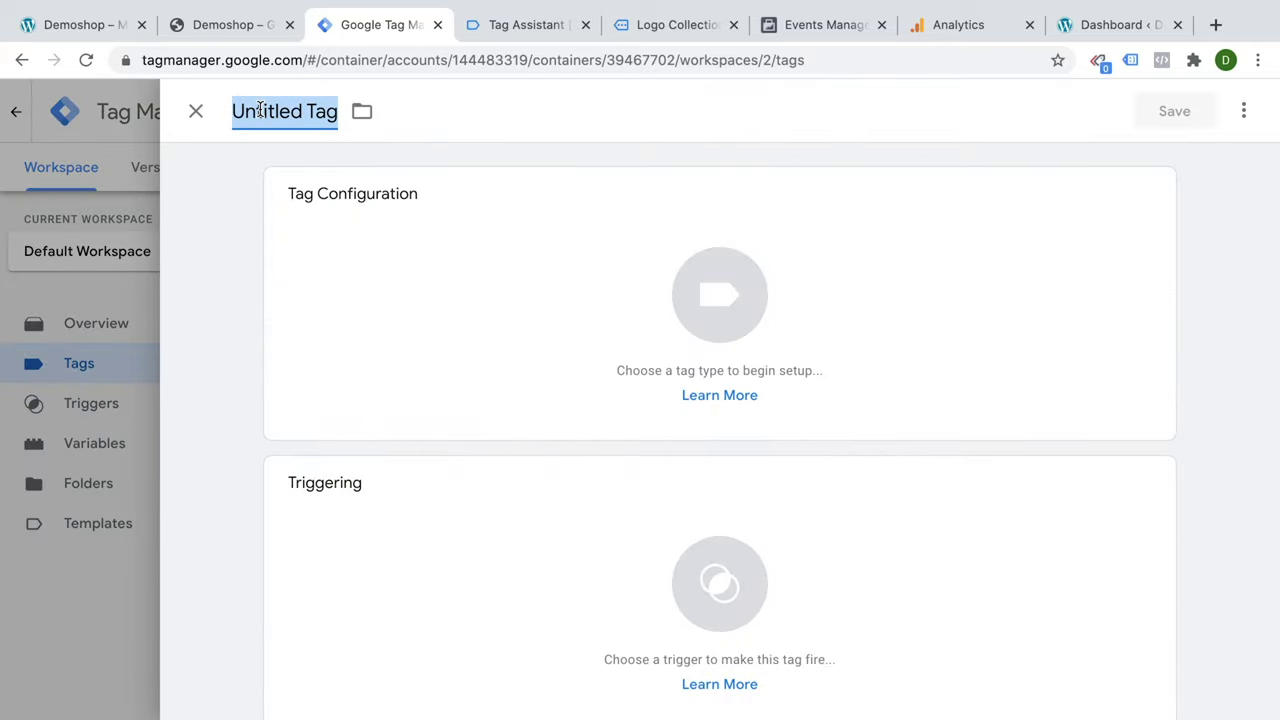
pyautogui.write('Fb - ')
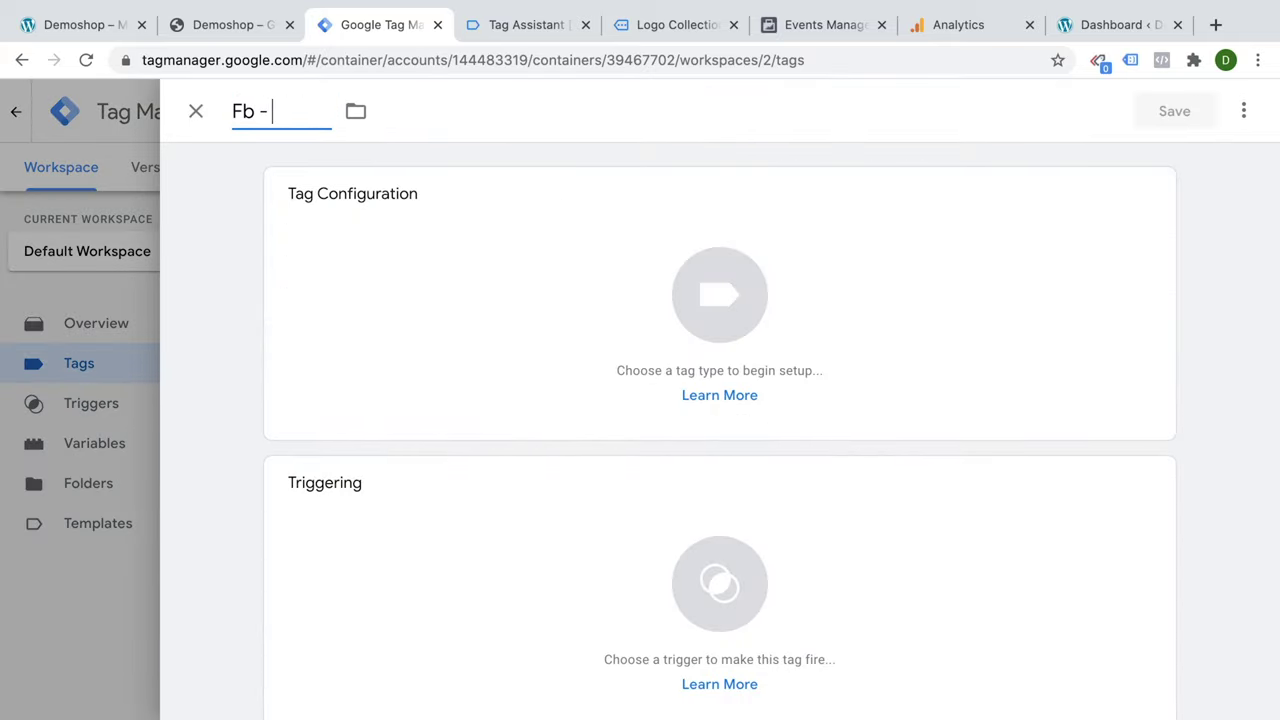
pyautogui.write('Click - AddToCart')
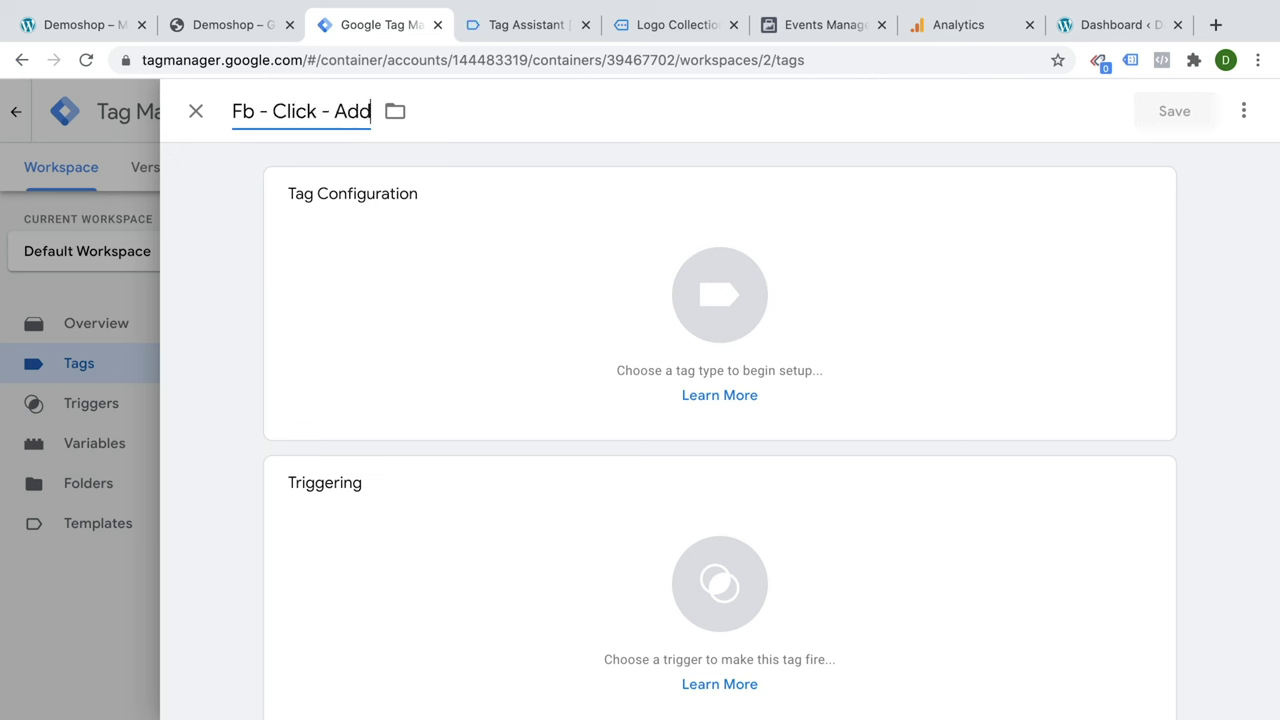
pyautogui.click(375, 278)
pyautogui.click(364, 268)
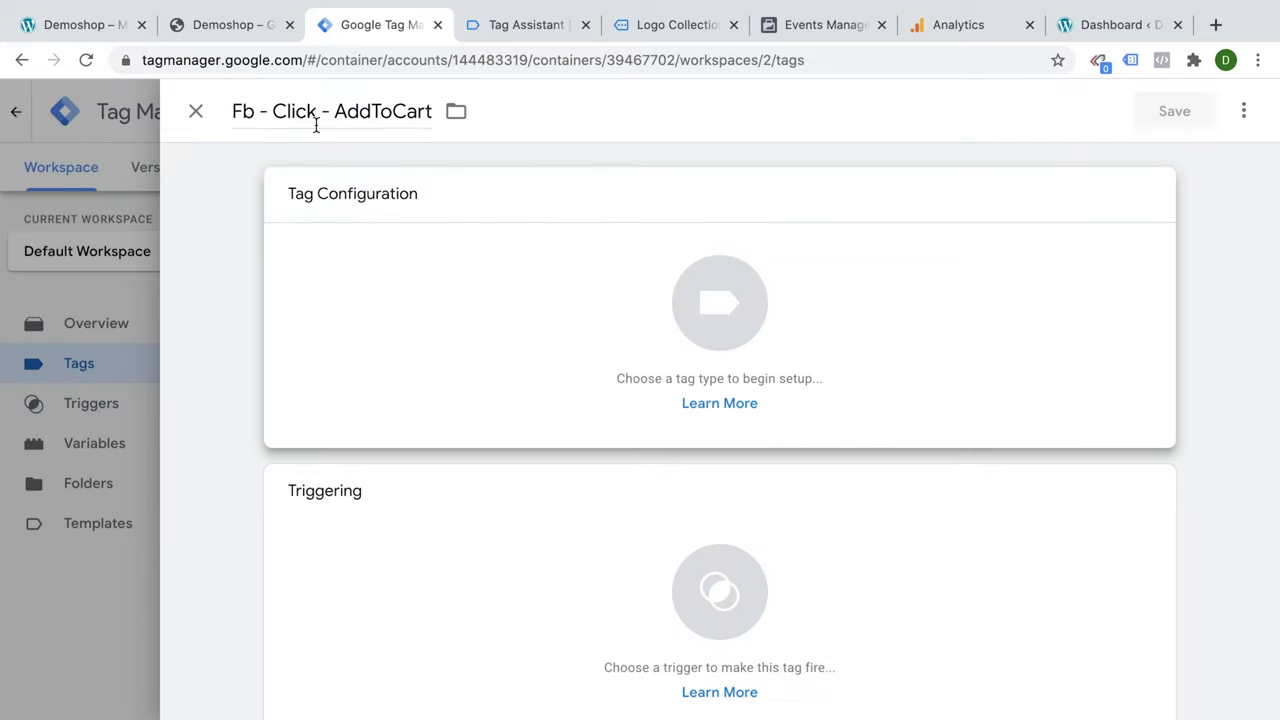
pyautogui.doubleClick(293, 113)
pyautogui.write('Event')
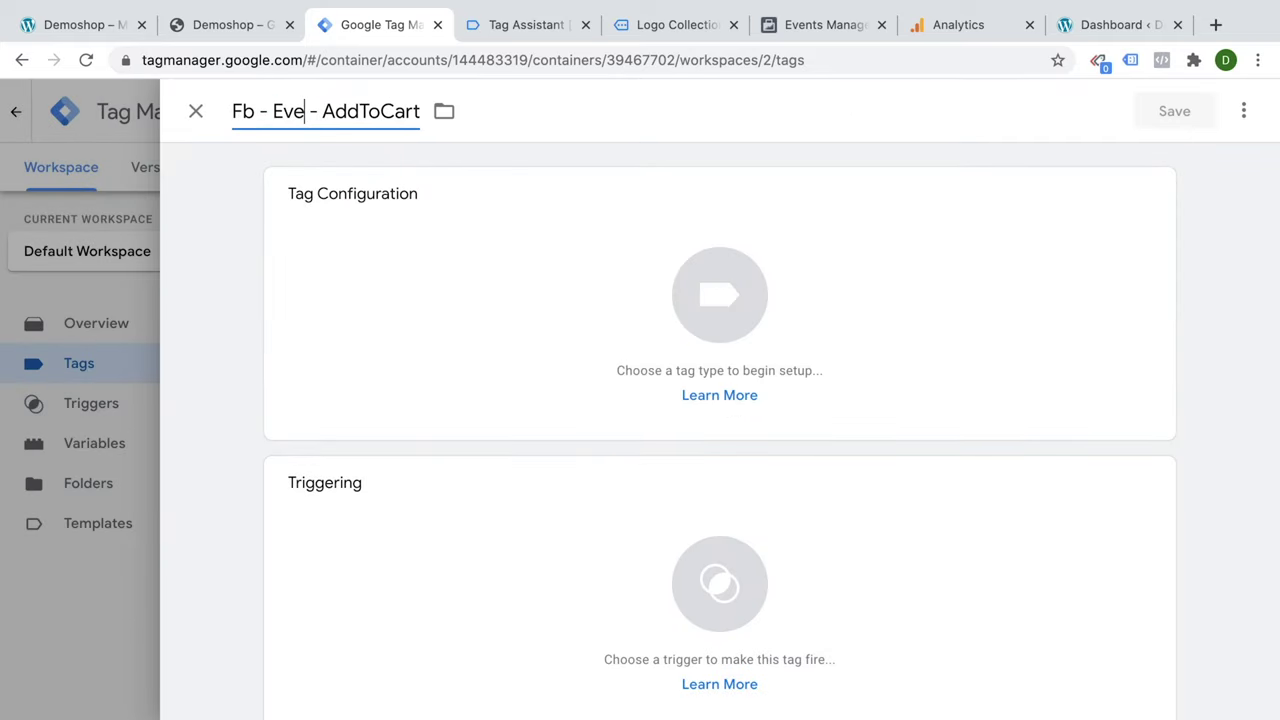
# Set the tag type to Facebook Pixel and focus its Pixel ID field
pyautogui.click(482, 301)
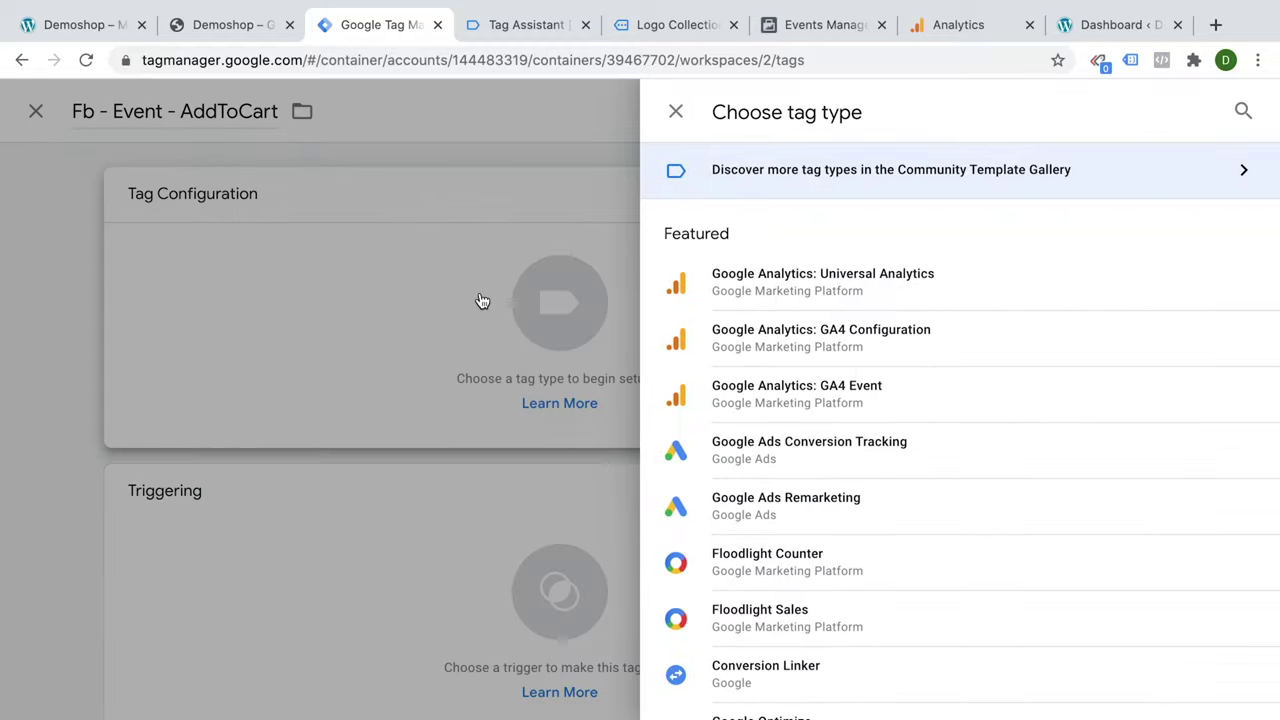
pyautogui.scroll(-4, 898, 360)
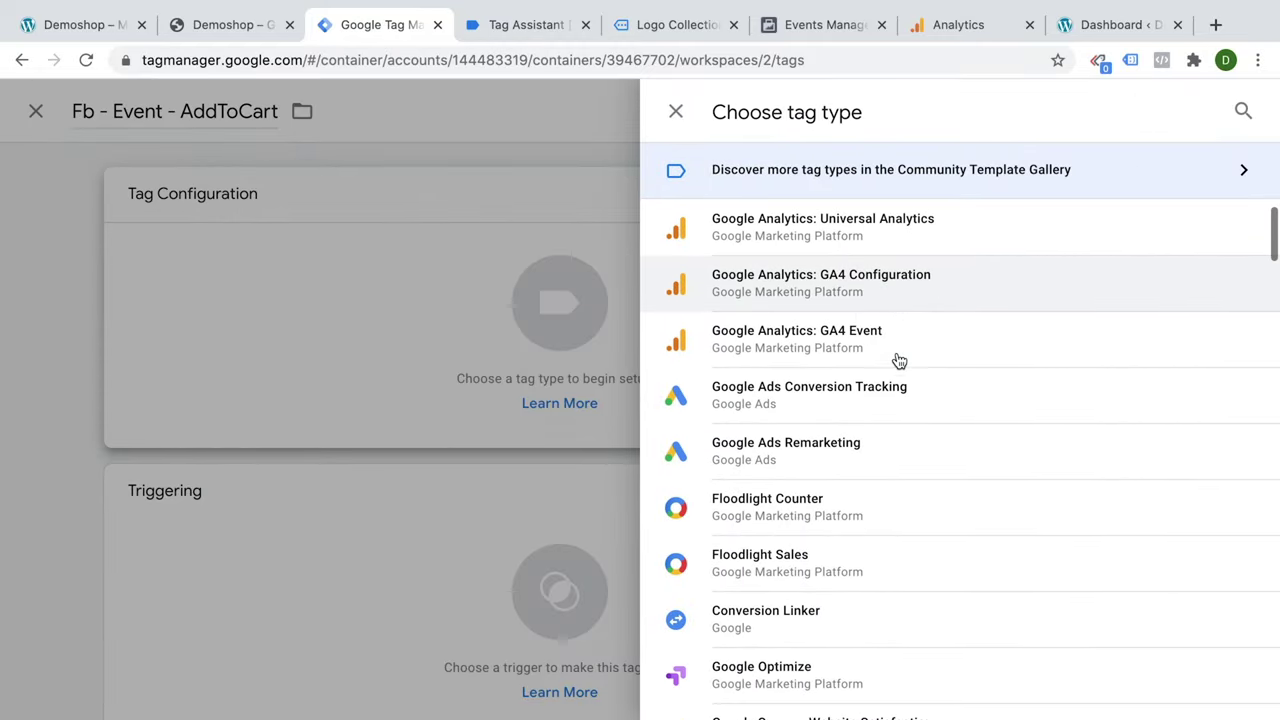
pyautogui.scroll(-15, 898, 360)
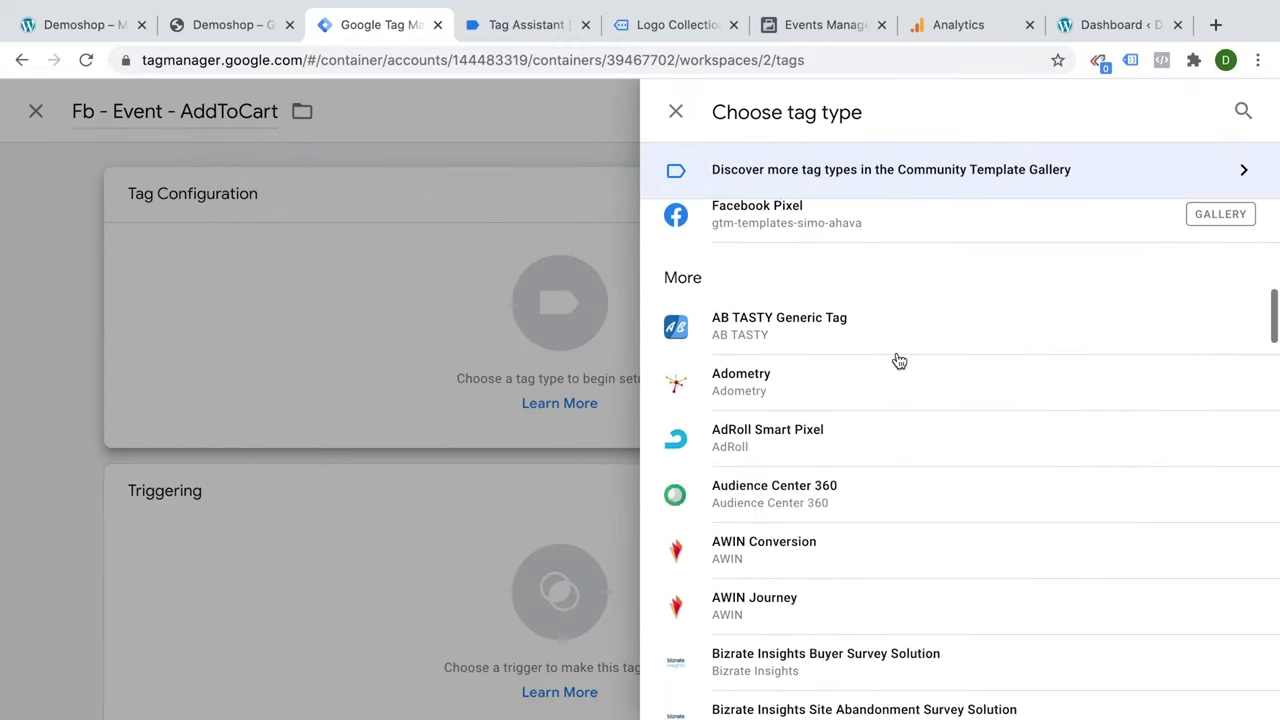
pyautogui.scroll(-13, 898, 360)
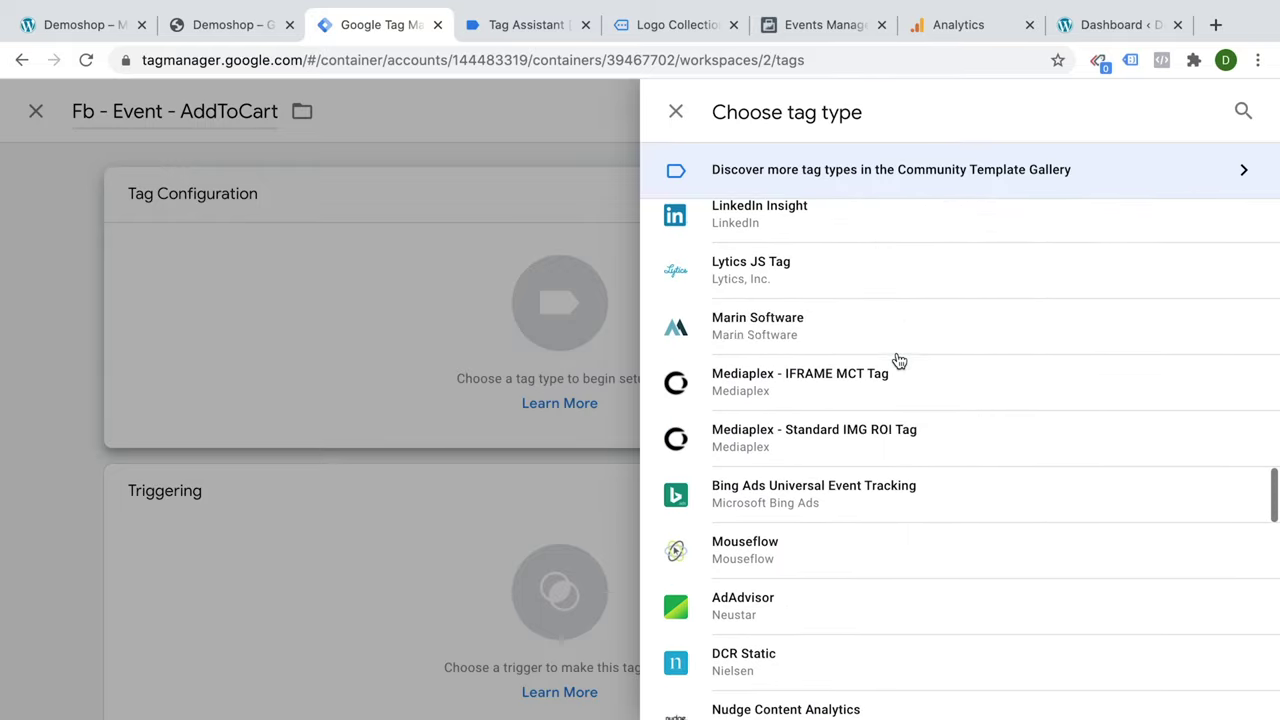
pyautogui.scroll(-4, 898, 360)
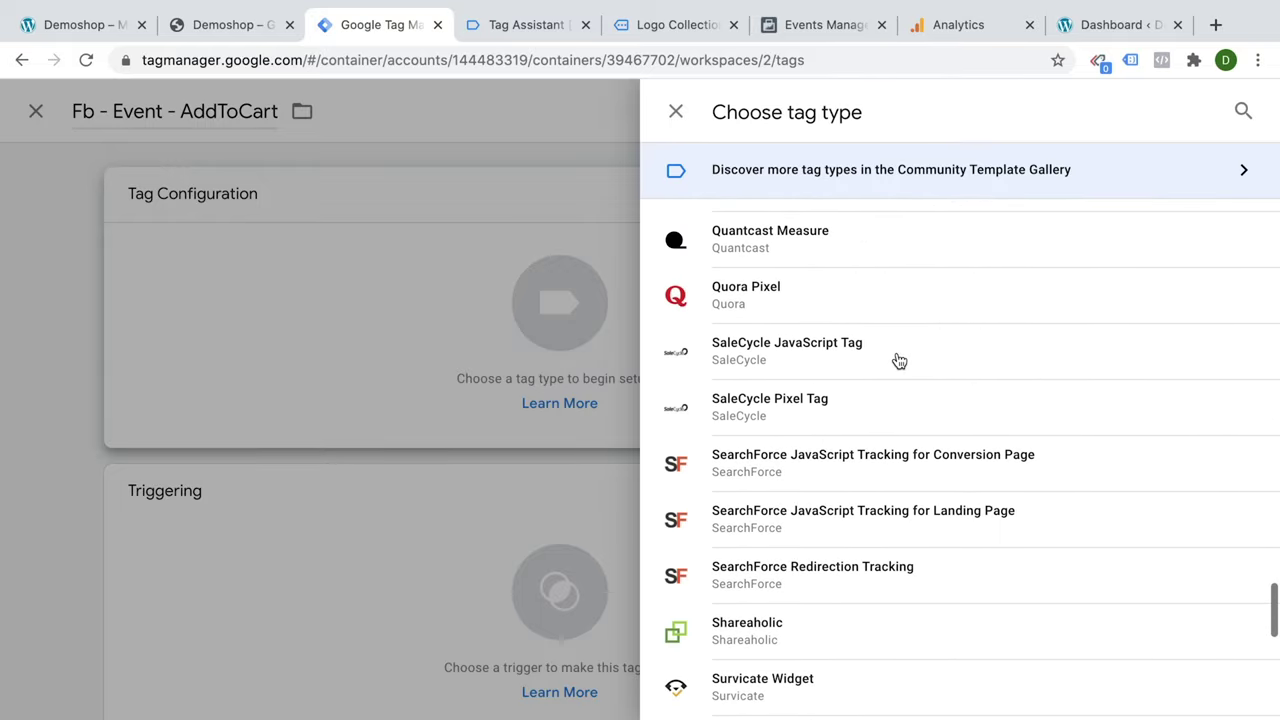
pyautogui.scroll(10, 898, 360)
pyautogui.scroll(10, 898, 360)
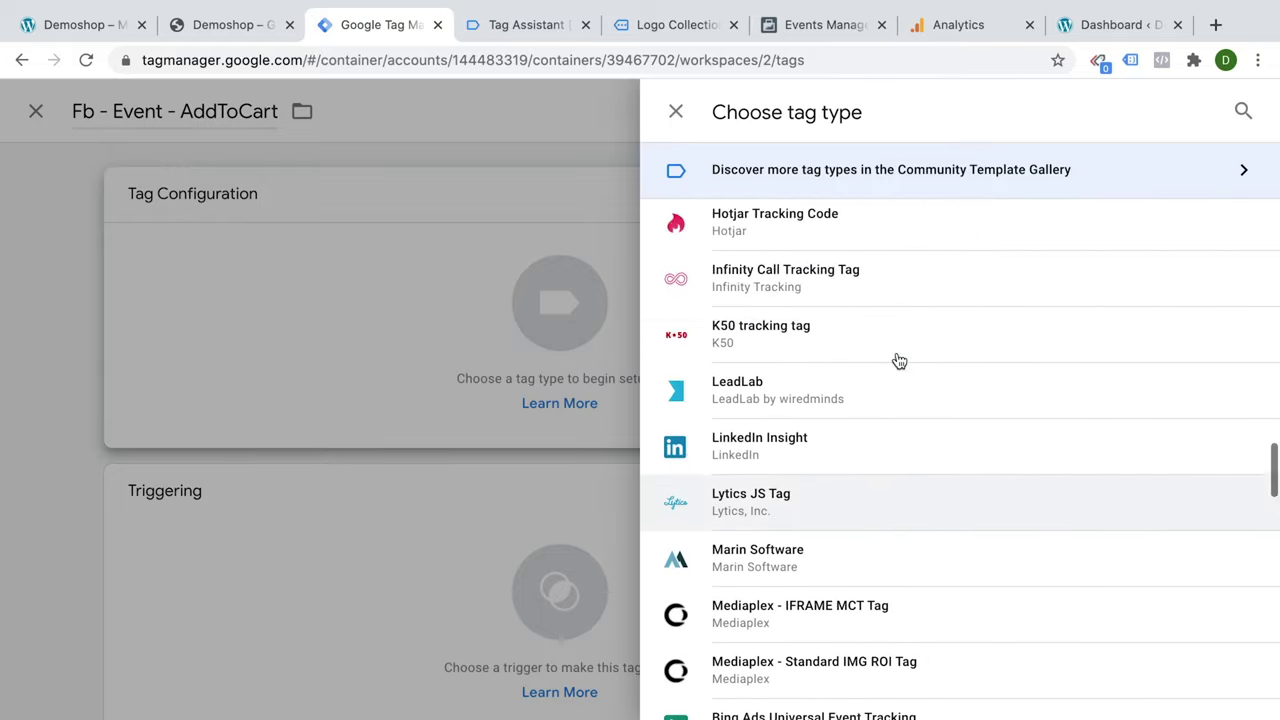
pyautogui.scroll(10, 898, 360)
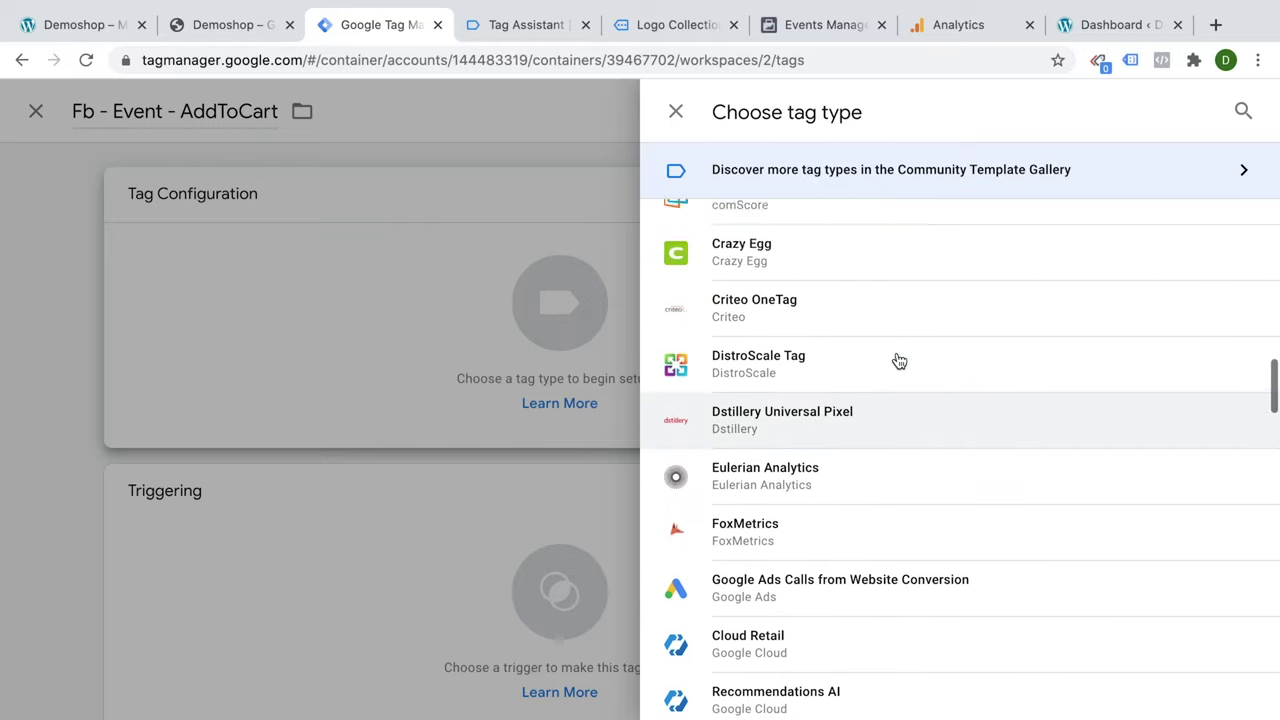
pyautogui.scroll(1, 898, 360)
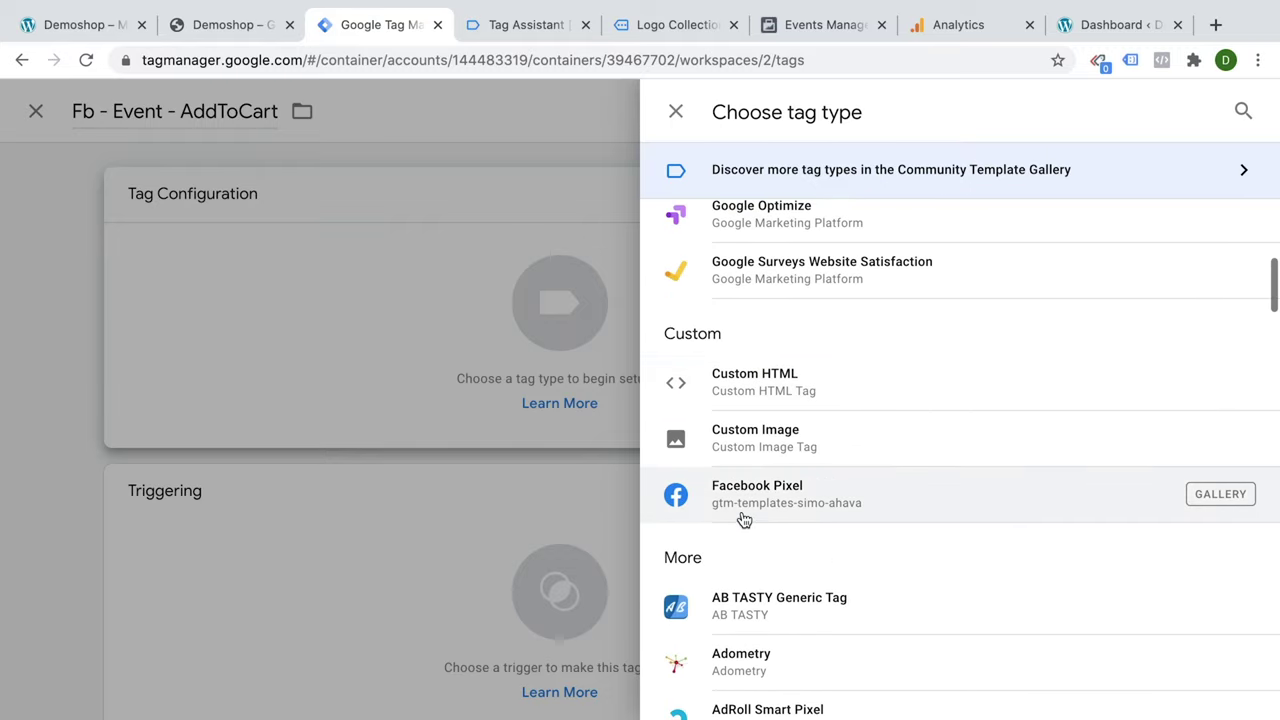
pyautogui.click(752, 512)
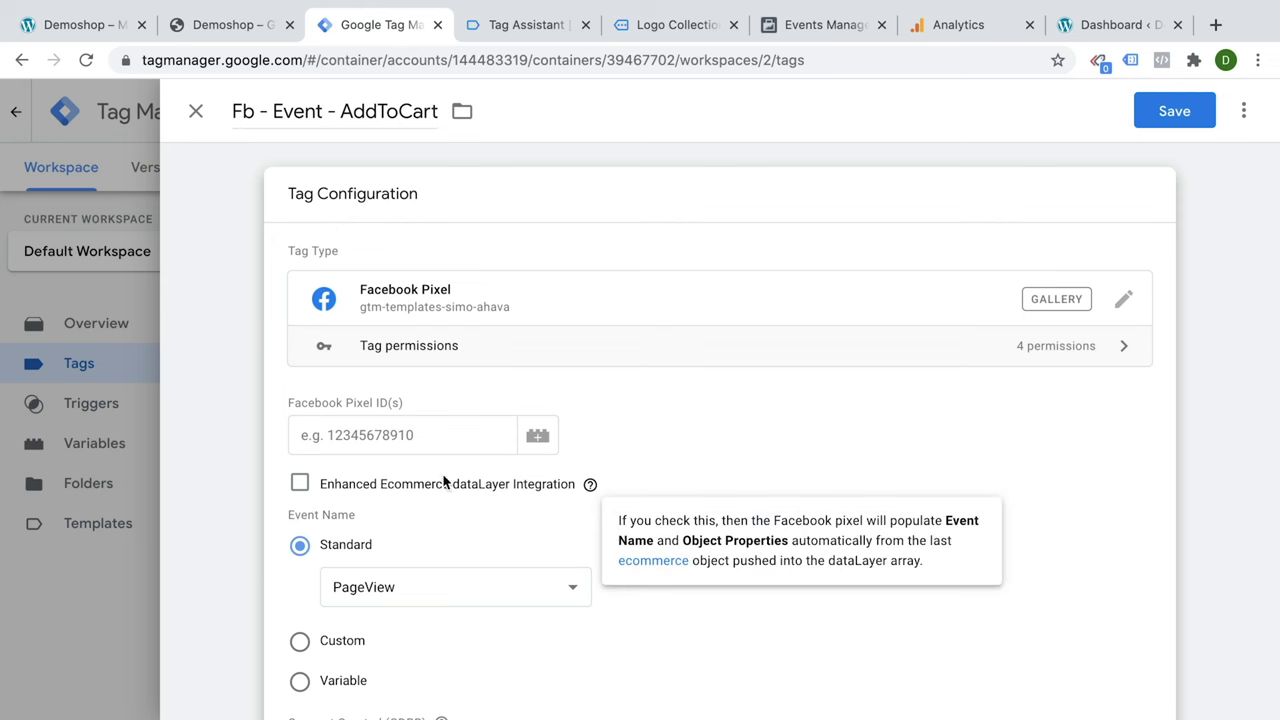
pyautogui.click(437, 441)
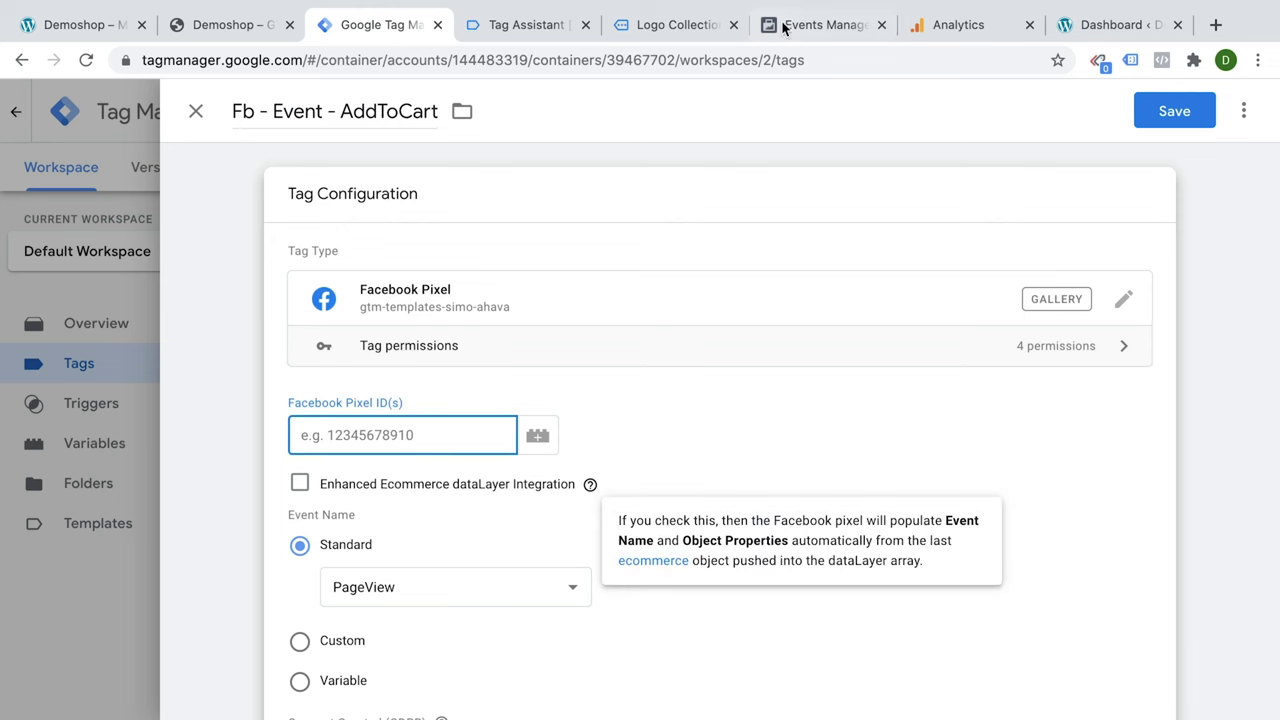
# Open the Demo Account pixel's settings in Facebook Events Manager to copy its ID
pyautogui.click(818, 22)
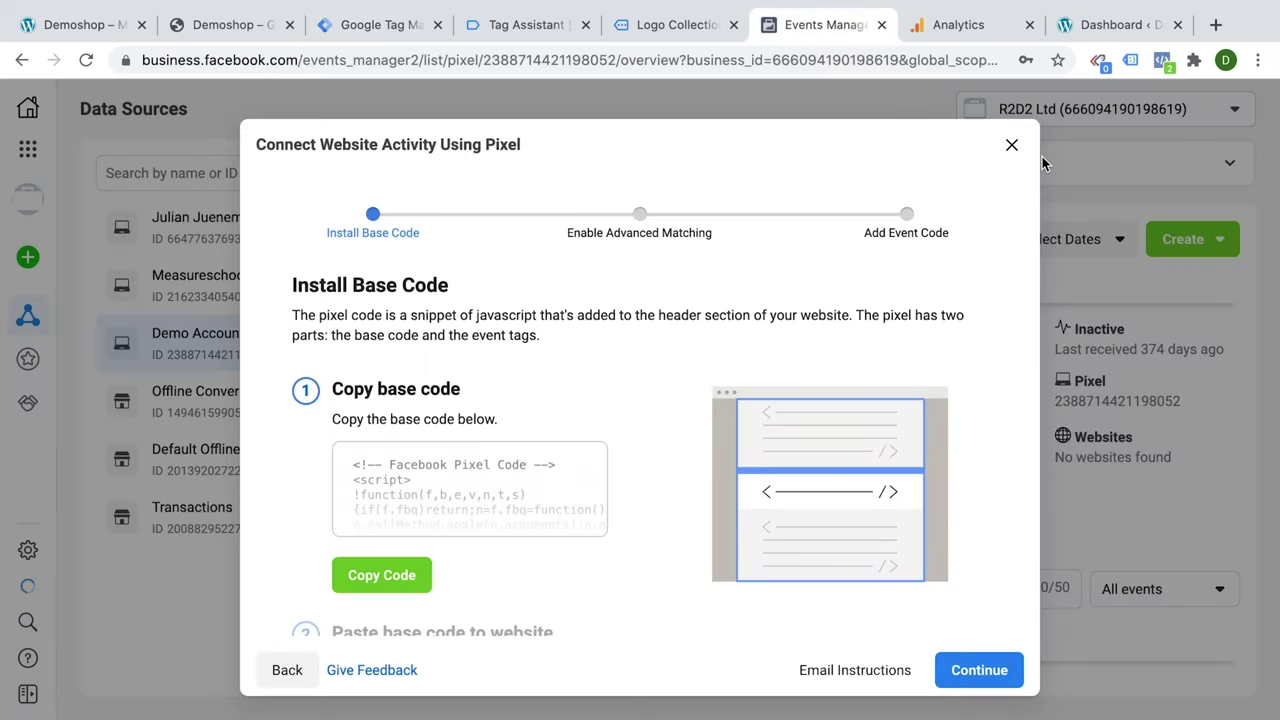
pyautogui.click(1011, 144)
pyautogui.click(852, 285)
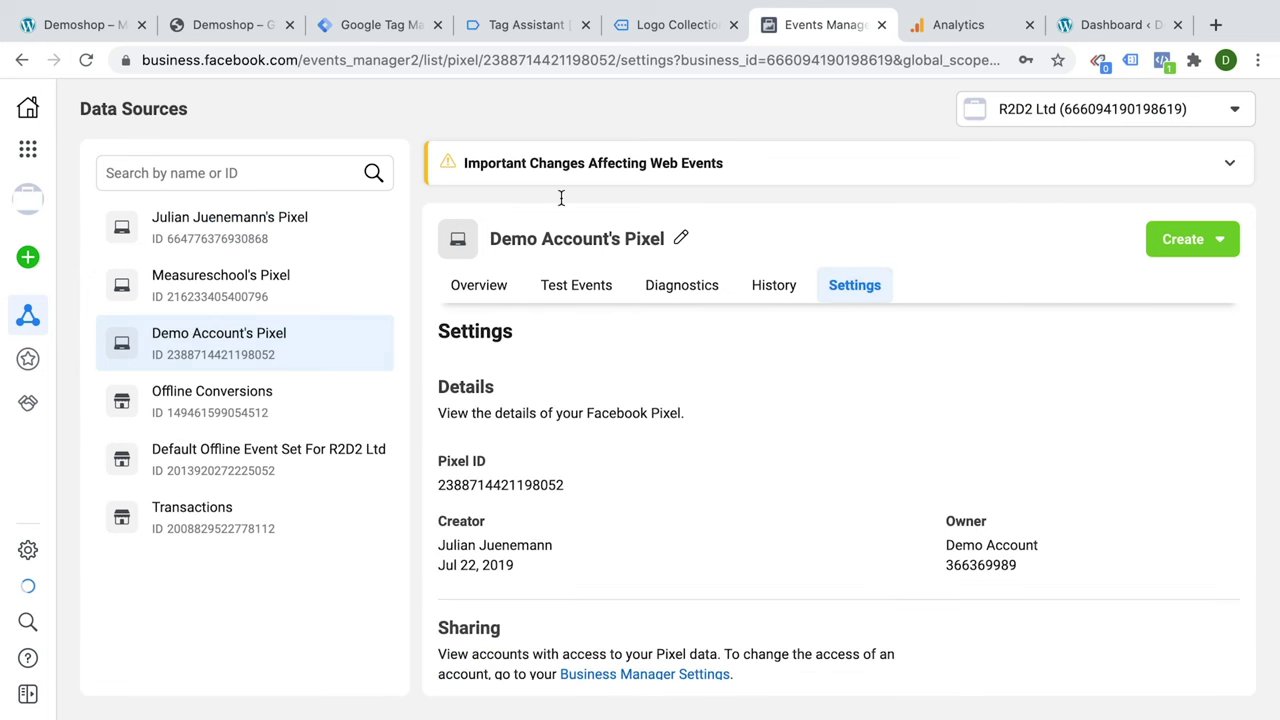
# Paste the copied pixel ID into the tag's Facebook Pixel ID field
pyautogui.click(515, 32)
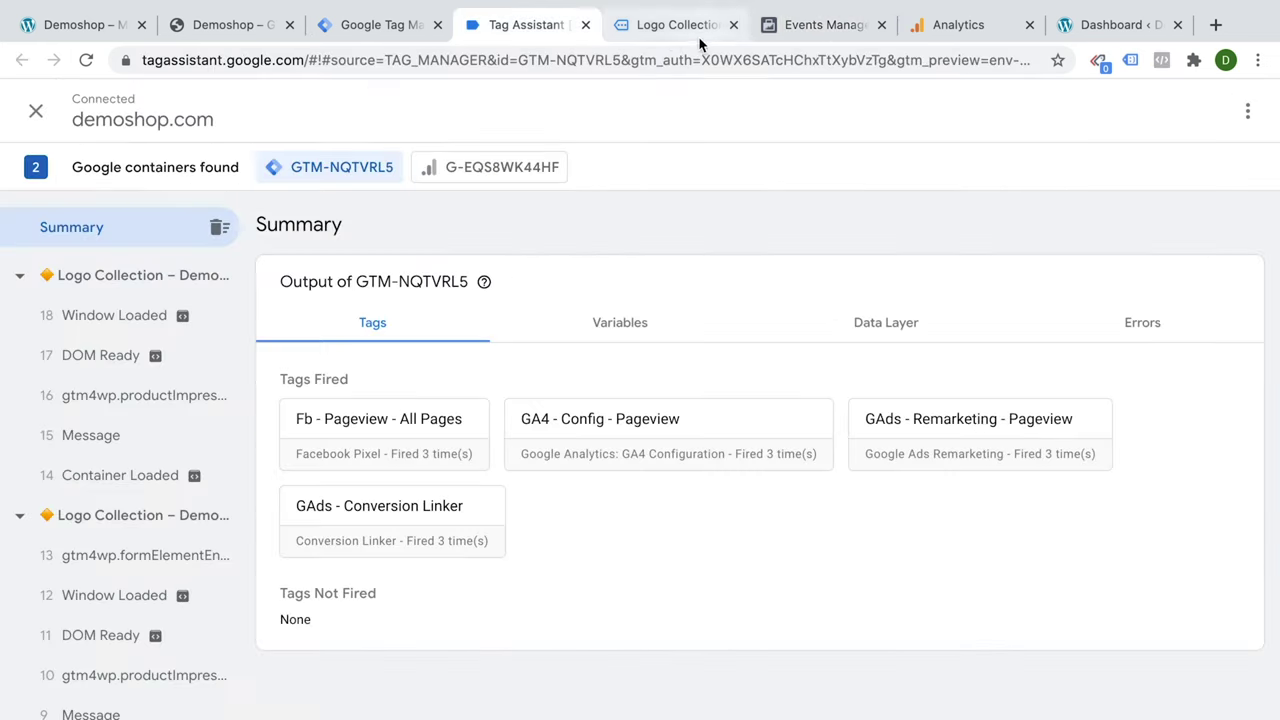
pyautogui.click(380, 24)
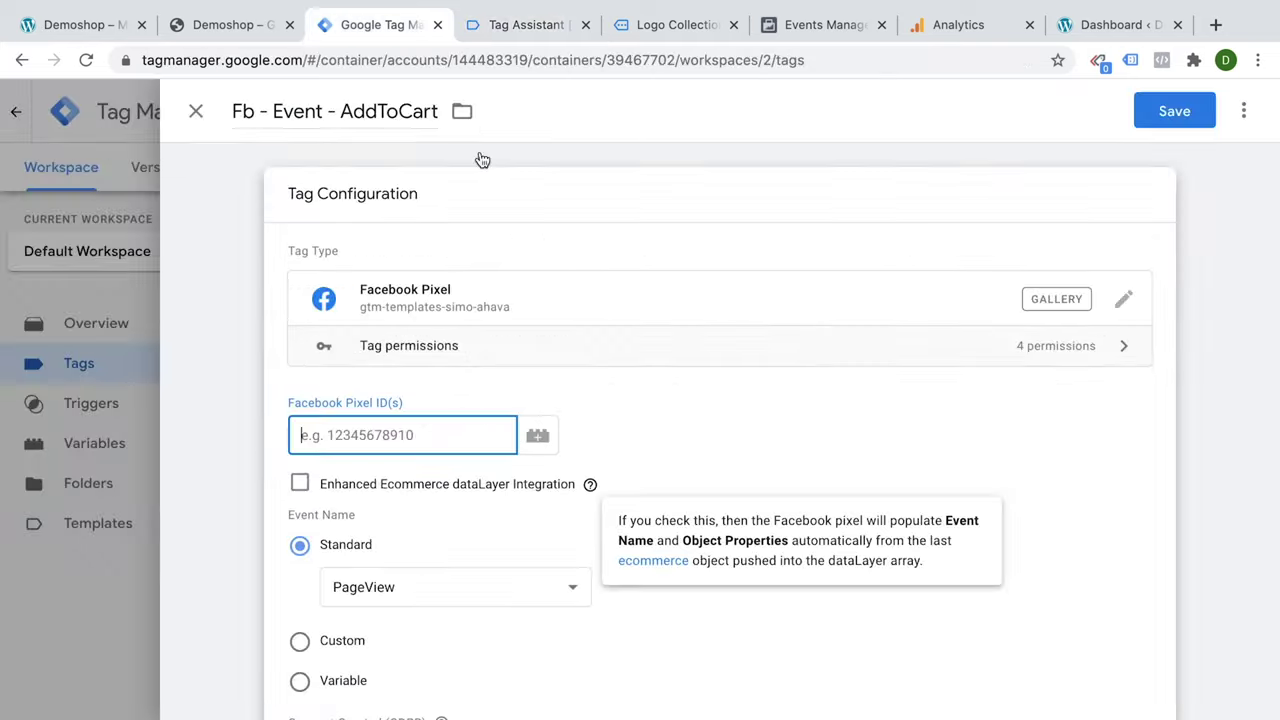
pyautogui.rightClick(390, 437)
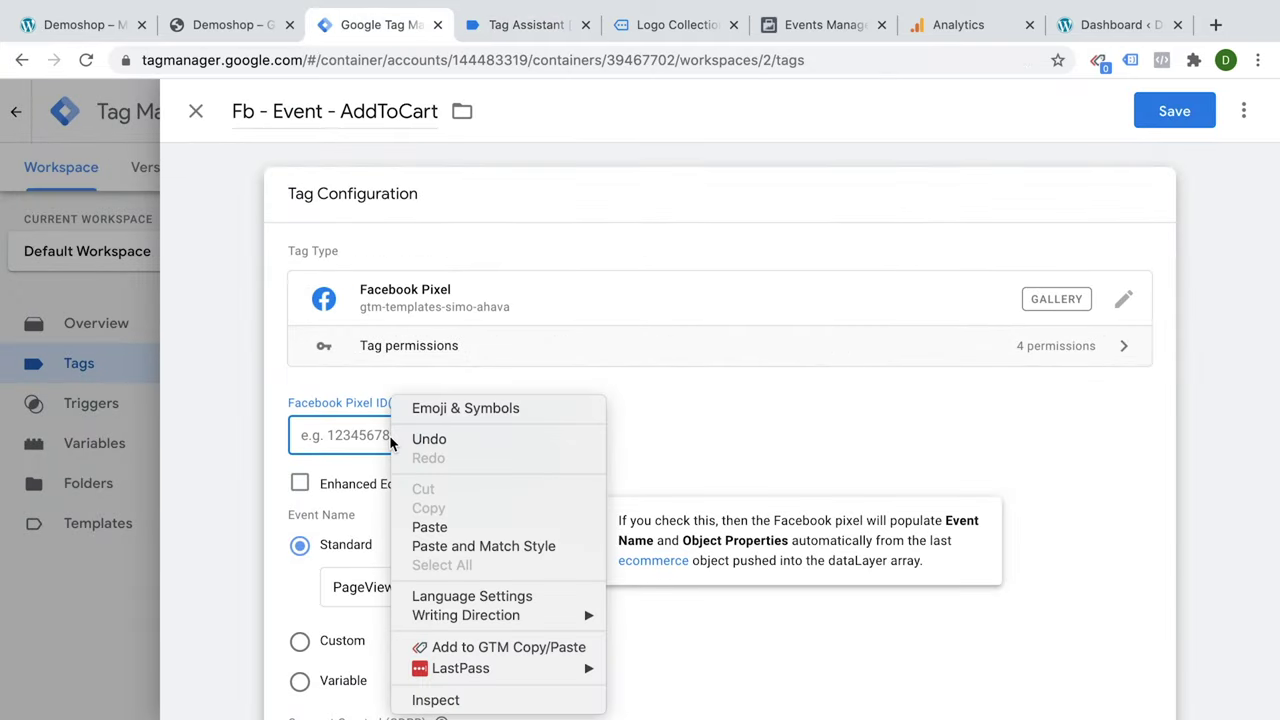
pyautogui.click(428, 523)
# Set the standard event name to AddToCart and fire the tag on 'click - Add to cart'
pyautogui.scroll(-2, 400, 271)
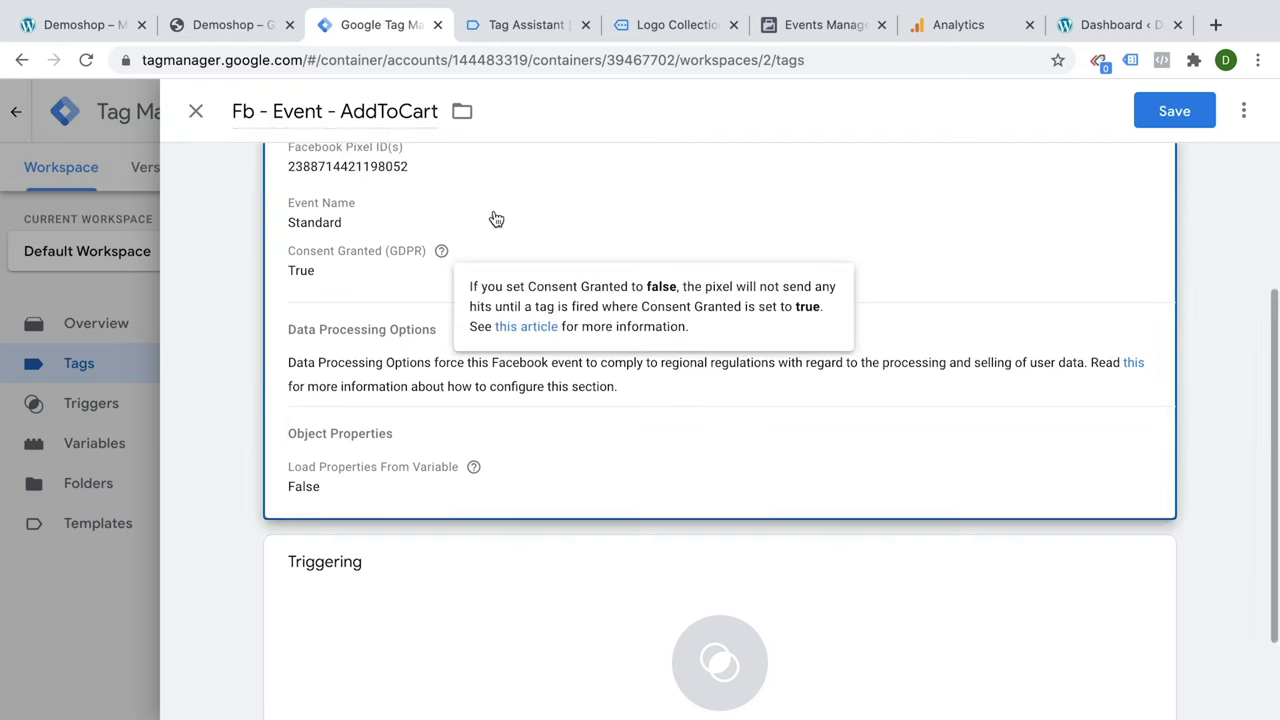
pyautogui.click(494, 220)
pyautogui.click(410, 588)
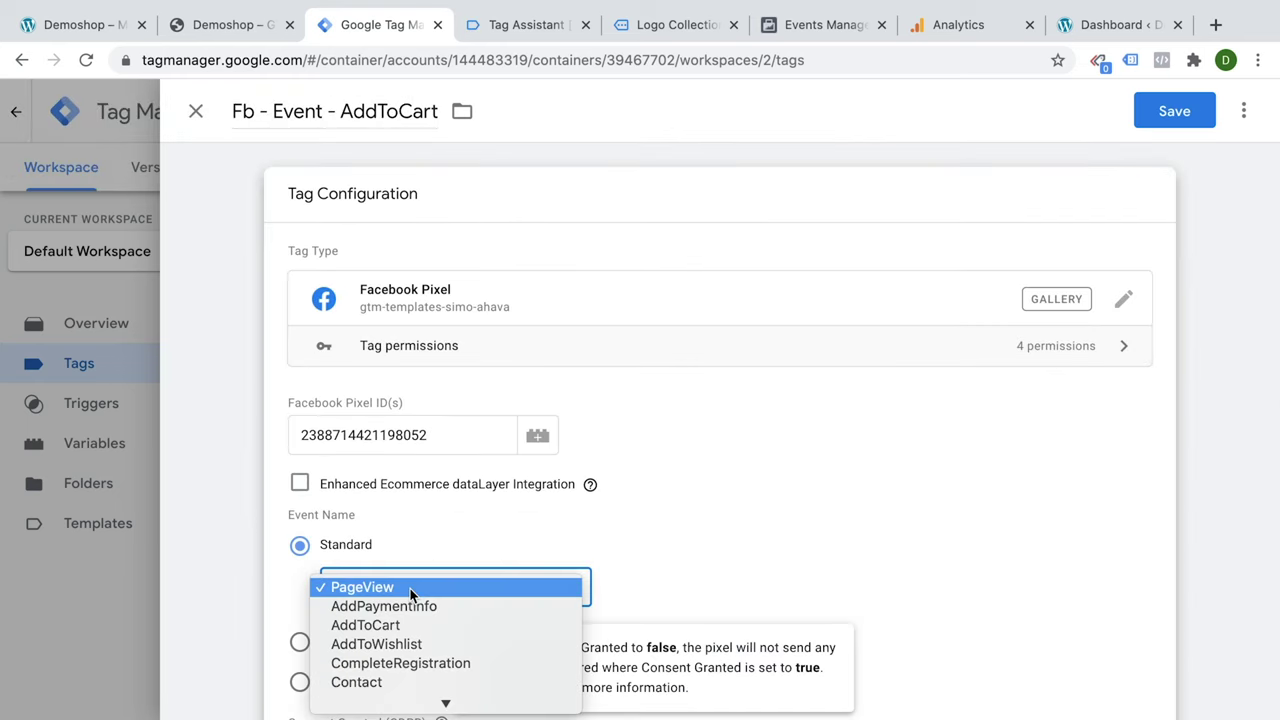
pyautogui.click(420, 628)
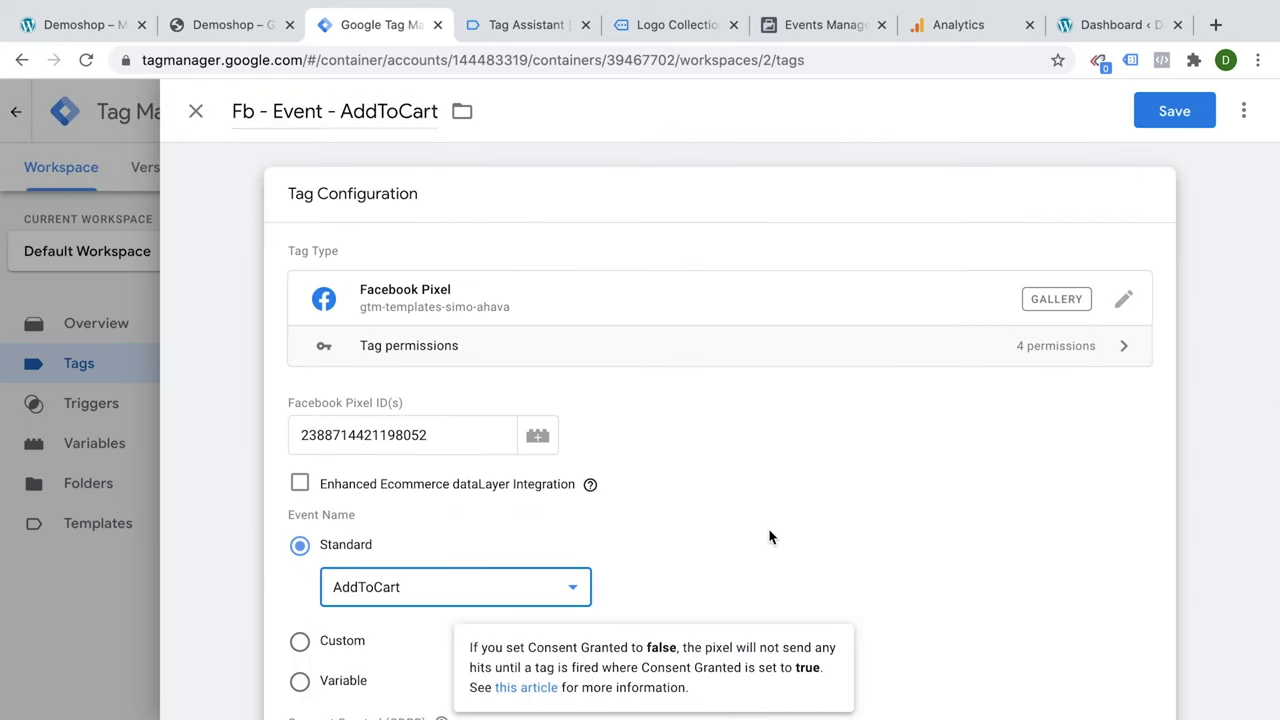
pyautogui.scroll(-4, 770, 535)
pyautogui.scroll(-3, 768, 534)
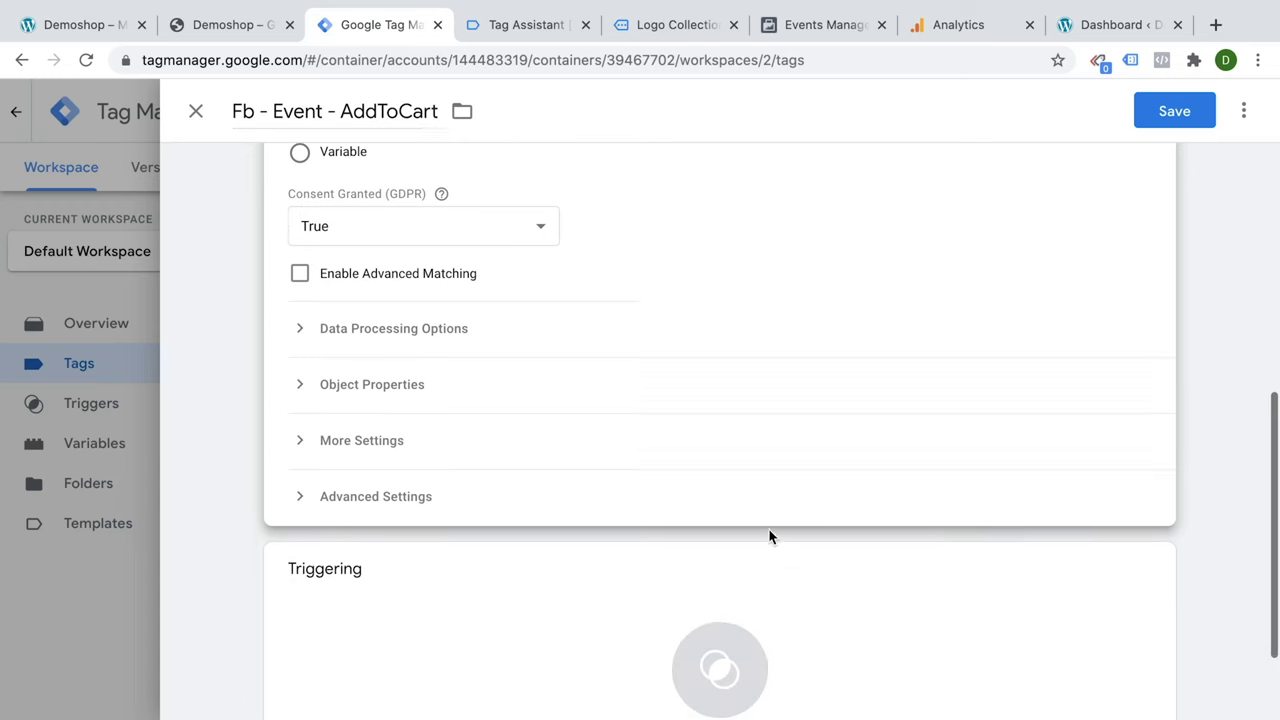
pyautogui.click(547, 561)
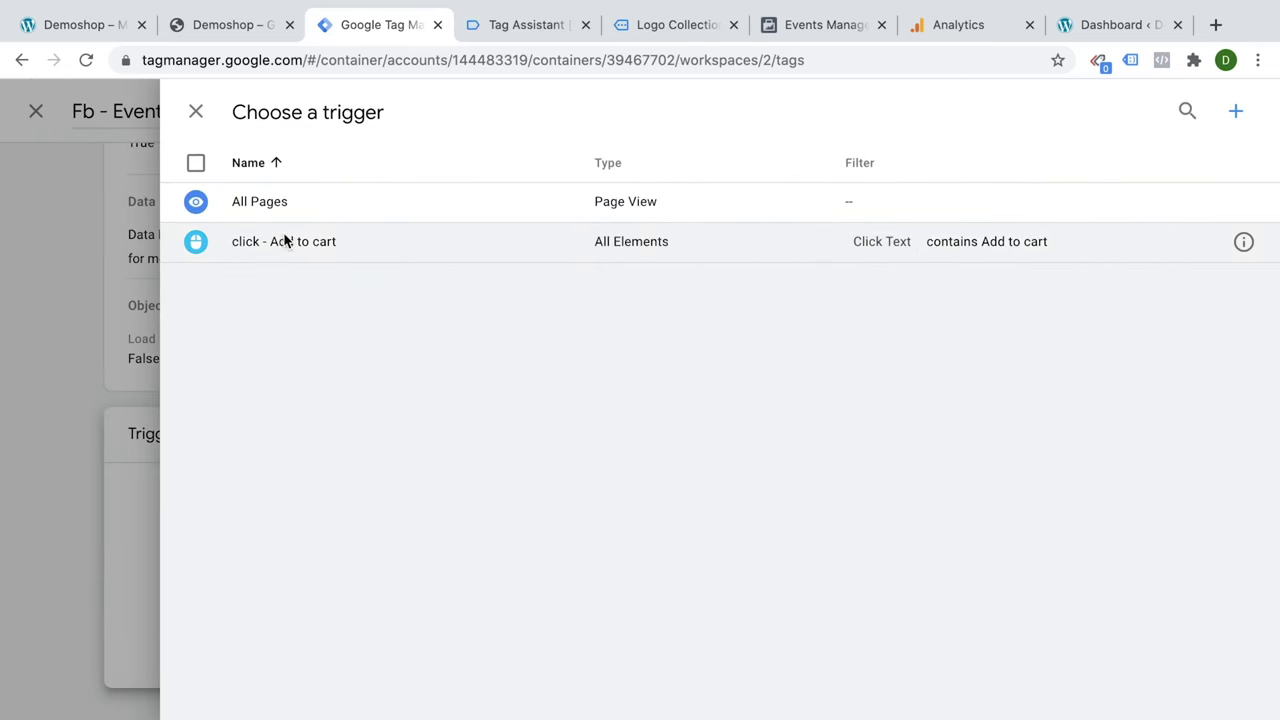
pyautogui.click(283, 241)
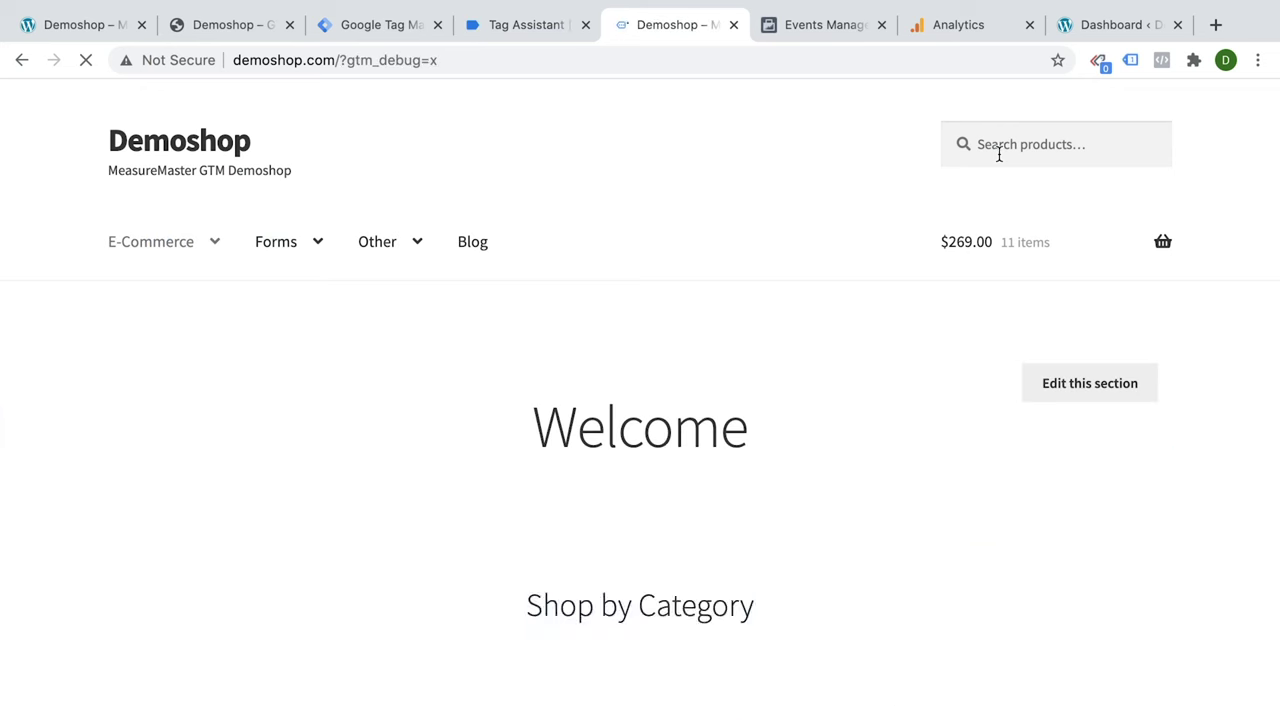
# Add one Hoodie with Logo from Logo Collection to the cart, bringing it to $314.00 for 12 items
pyautogui.scroll(-6, 561, 217)
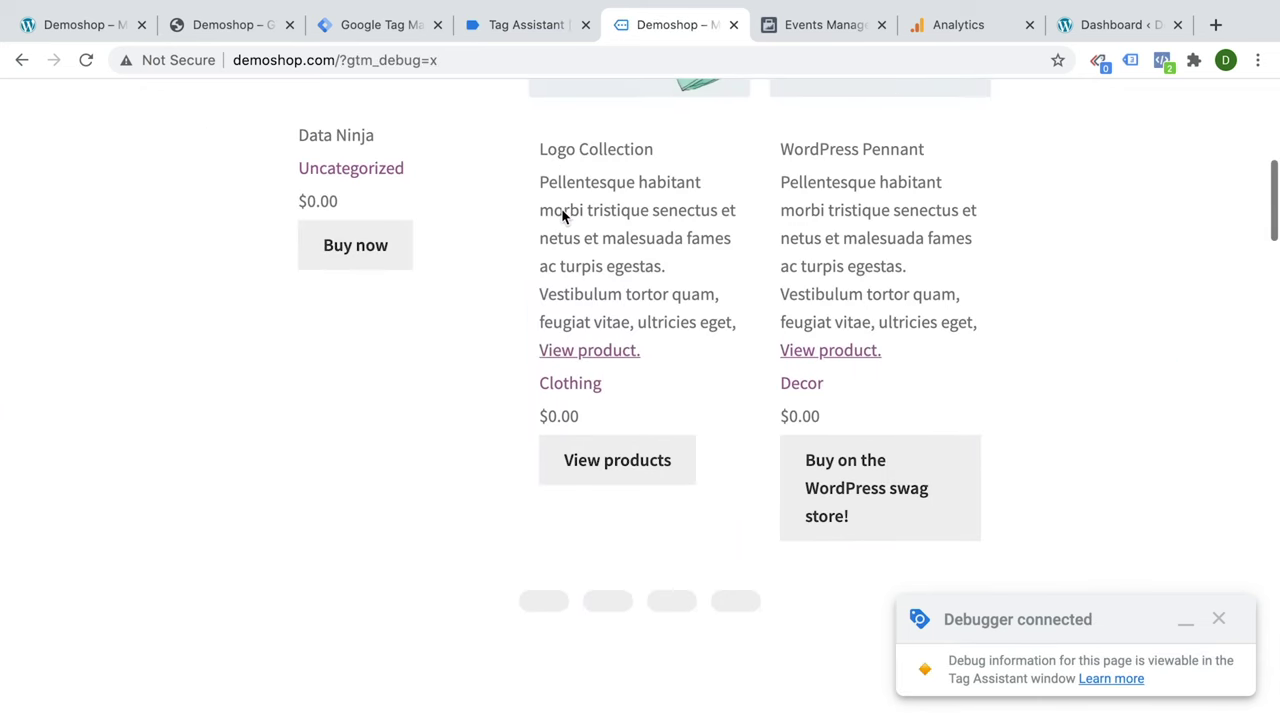
pyautogui.click(610, 461)
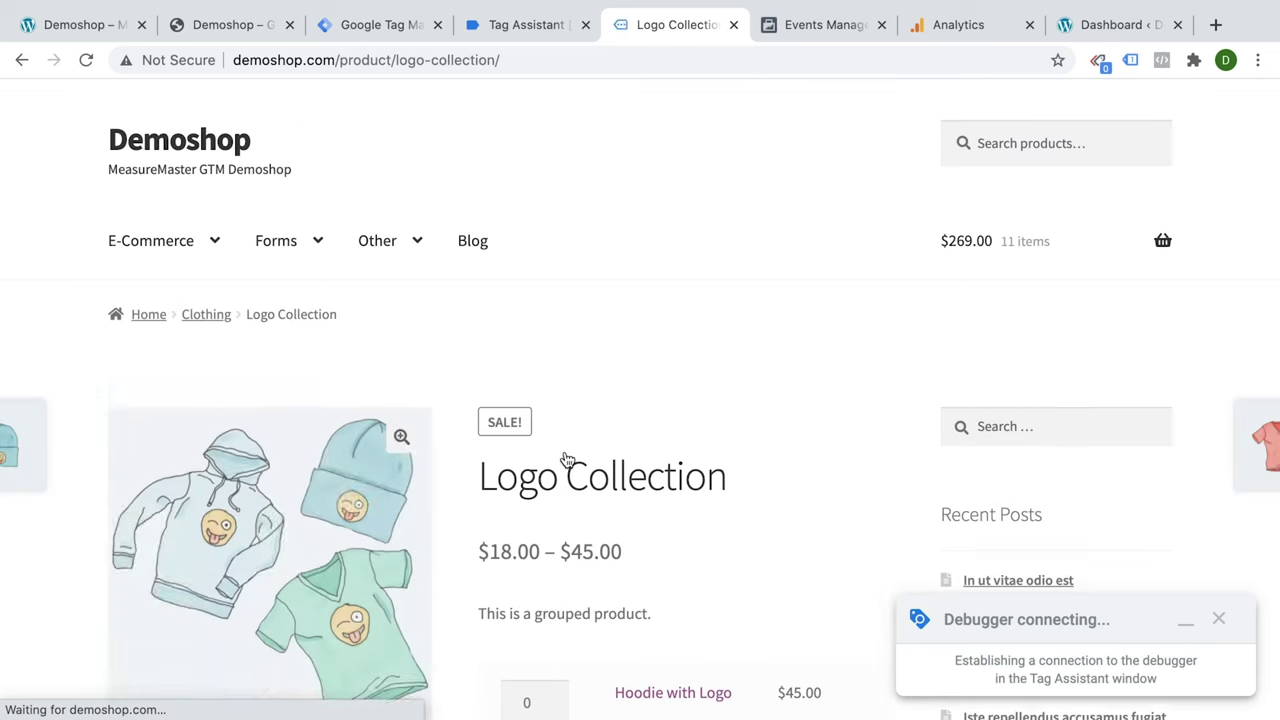
pyautogui.scroll(-5, 566, 459)
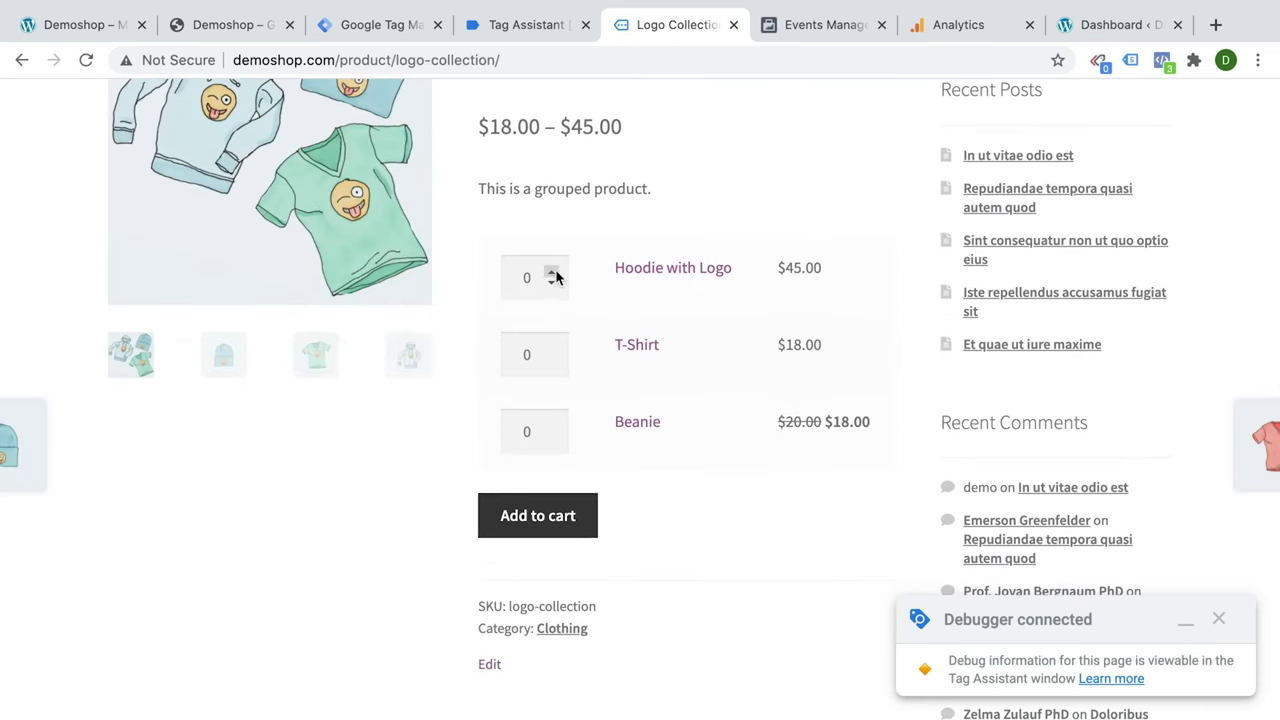
pyautogui.click(551, 272)
pyautogui.click(573, 515)
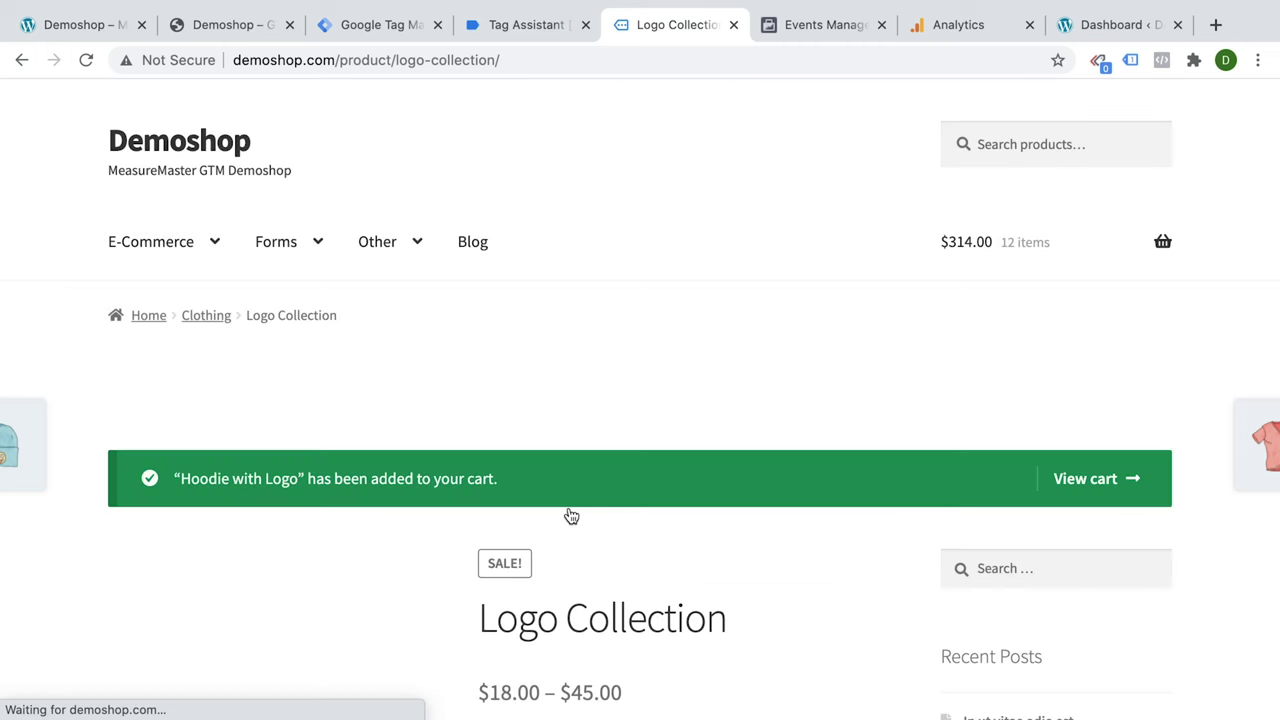
# Inspect the 18 Click event in Tag Assistant, showing Fb - Event - AddToCart fired successfully
pyautogui.click(520, 25)
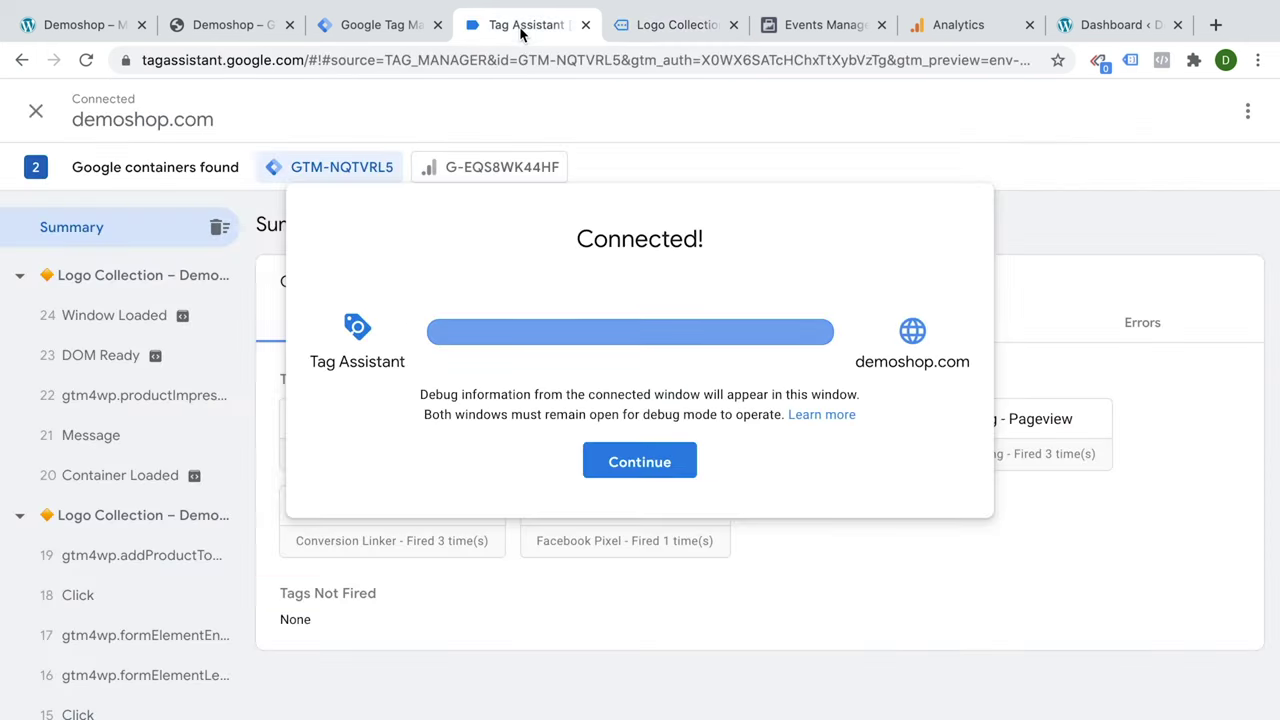
pyautogui.click(620, 468)
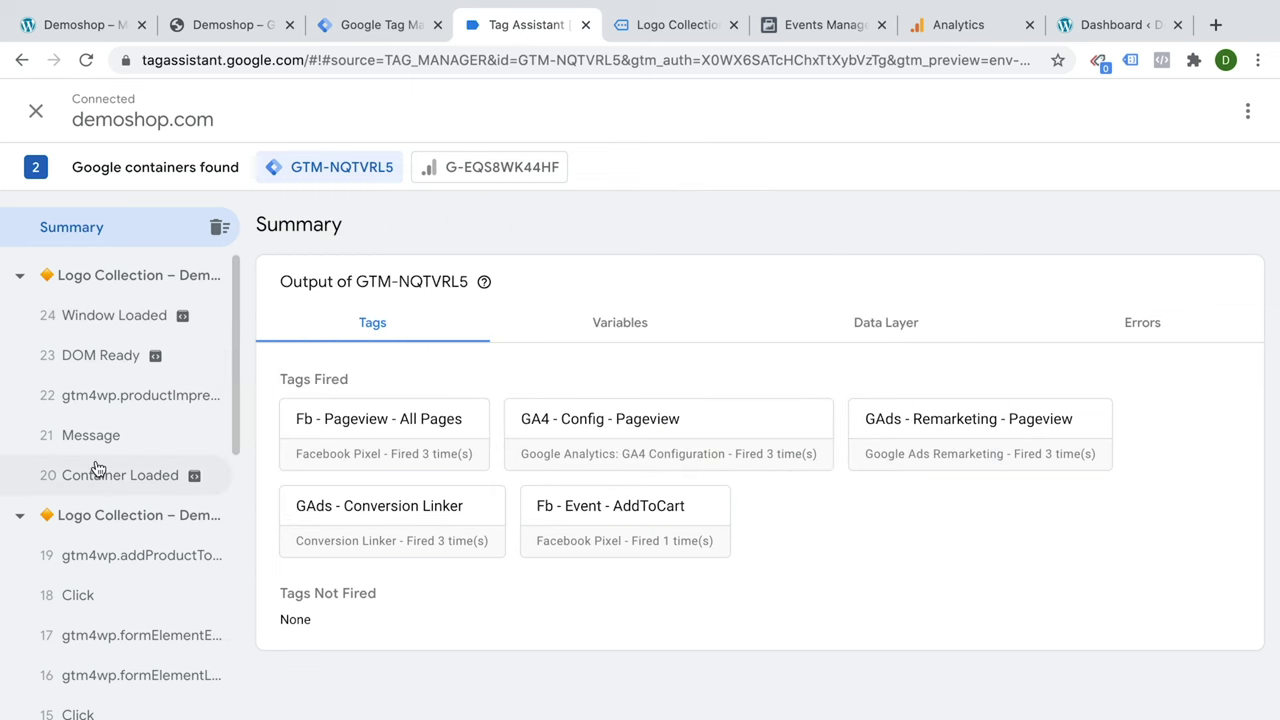
pyautogui.scroll(-1, 97, 469)
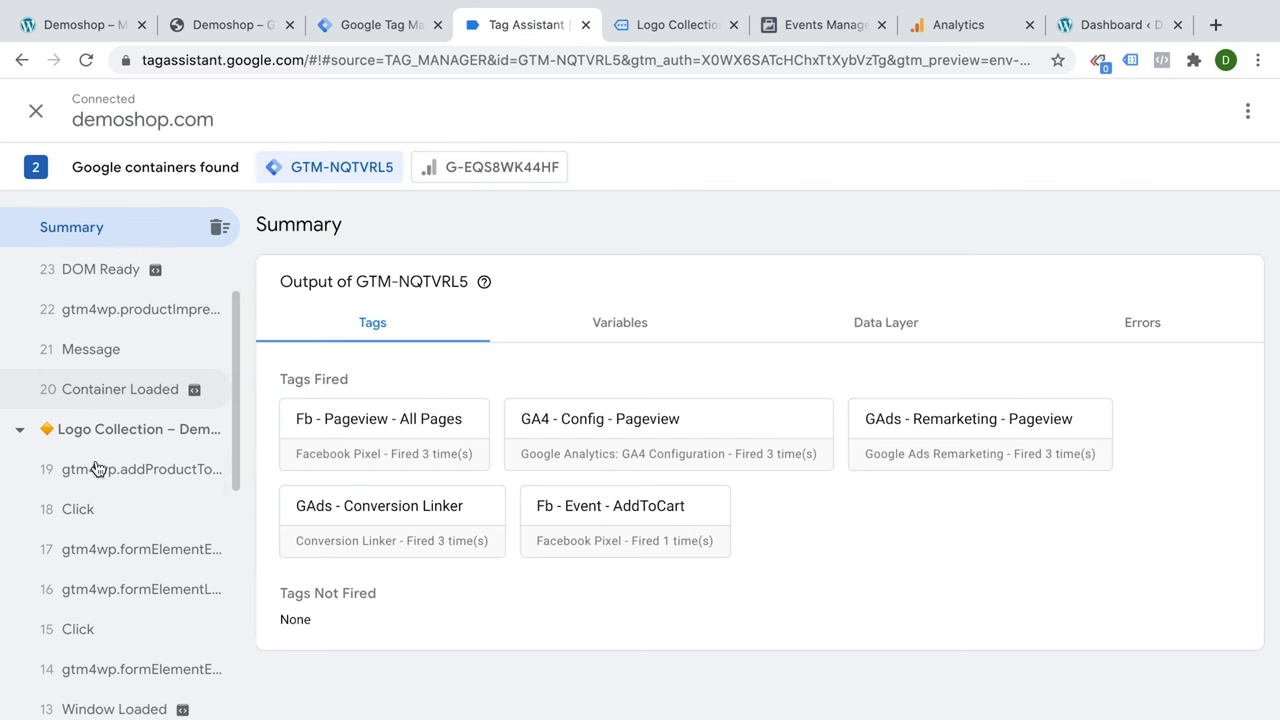
pyautogui.click(80, 506)
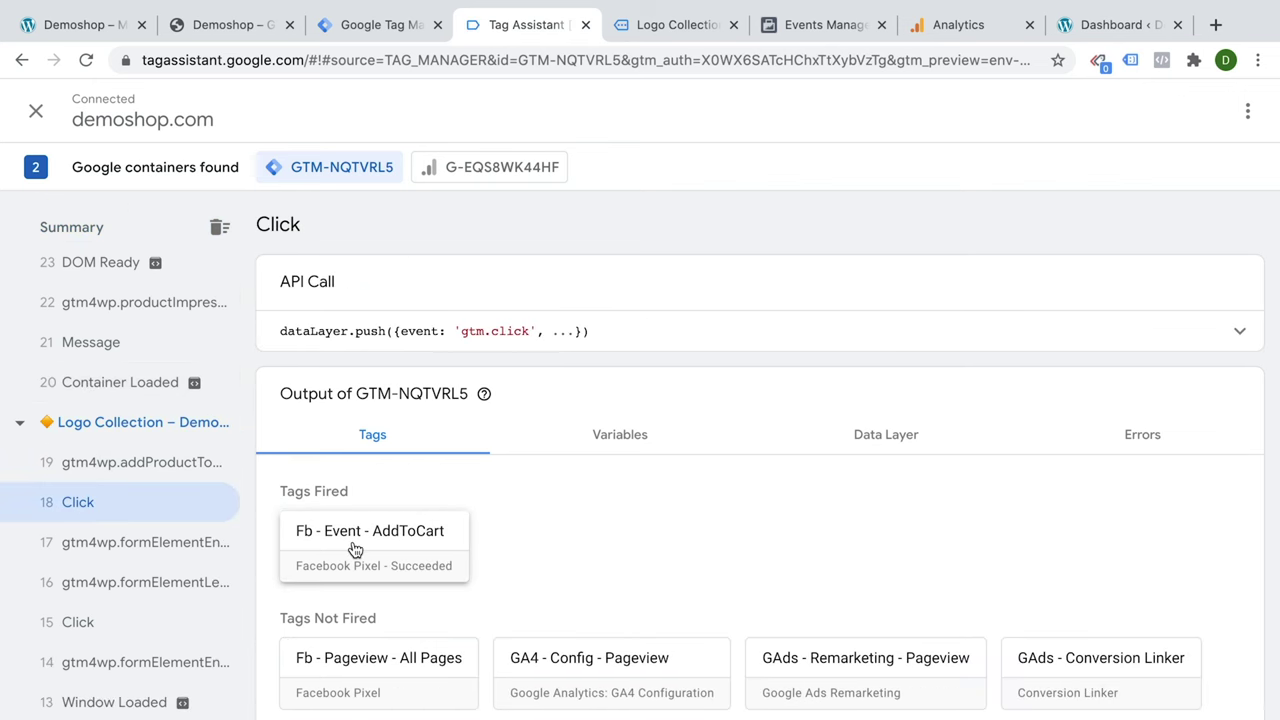
# Clear the pixel's recorded Test Events activity in Facebook Events Manager
pyautogui.click(843, 24)
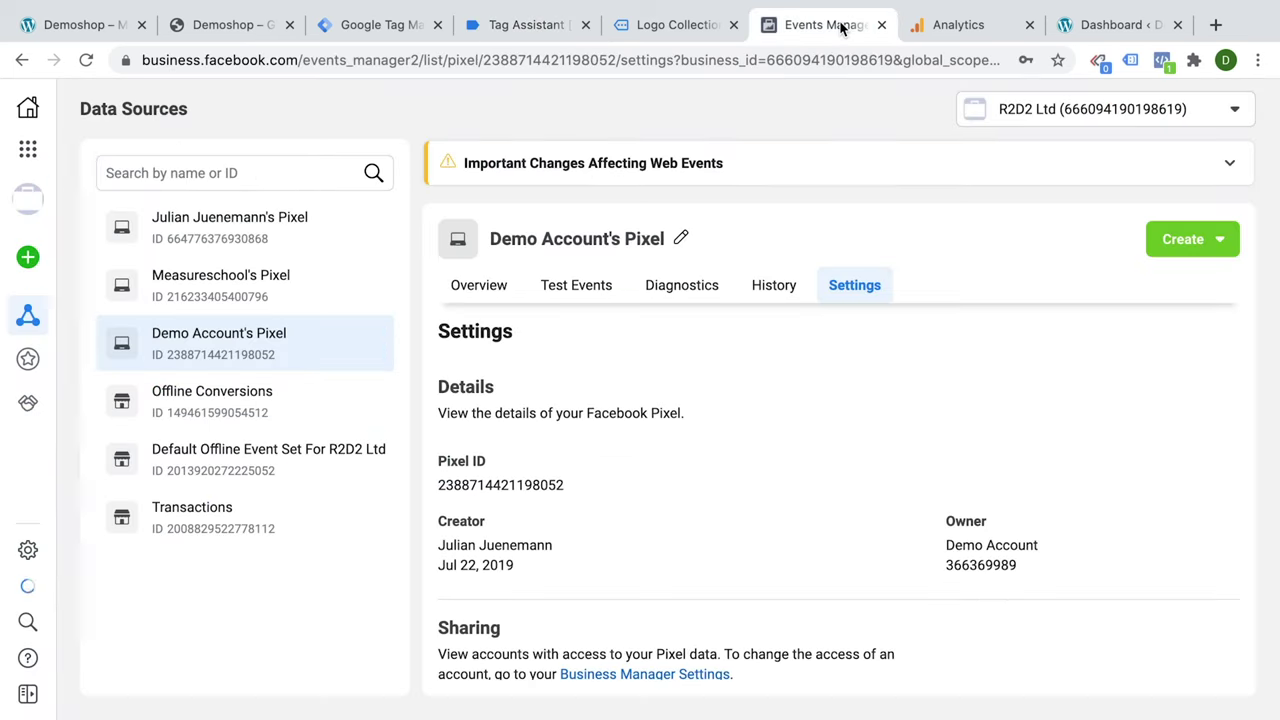
pyautogui.click(590, 287)
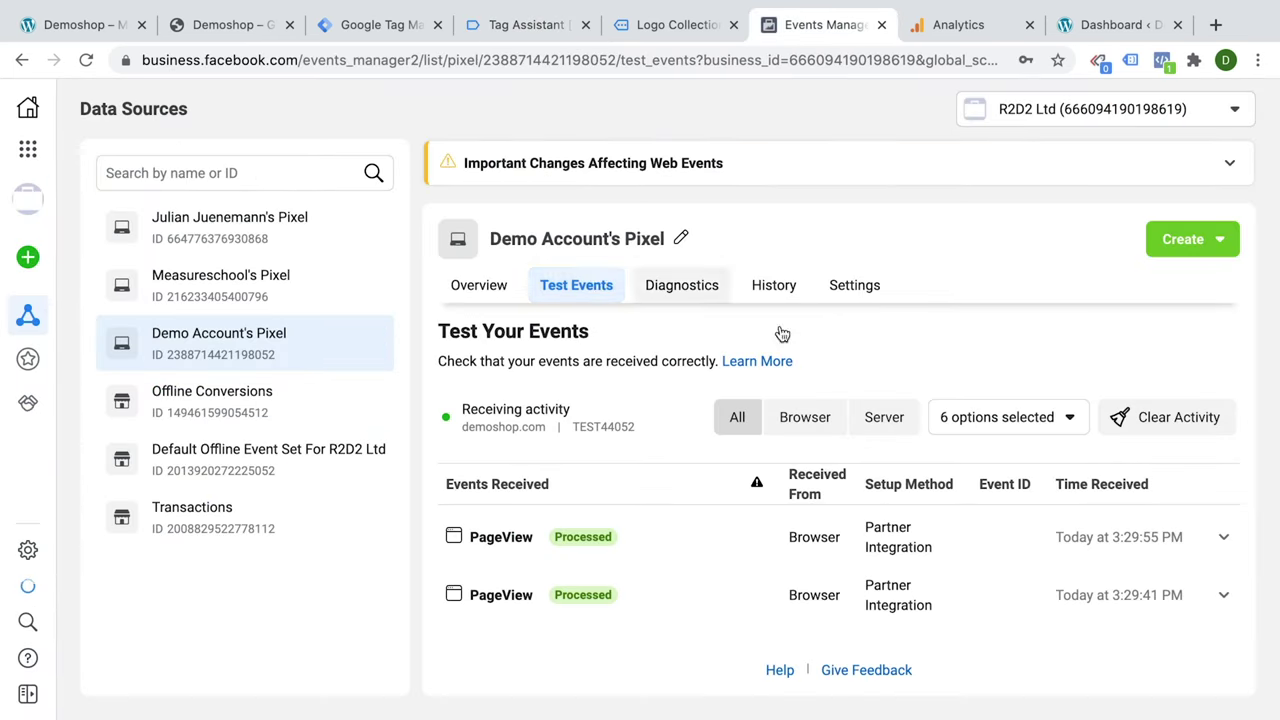
pyautogui.click(1160, 417)
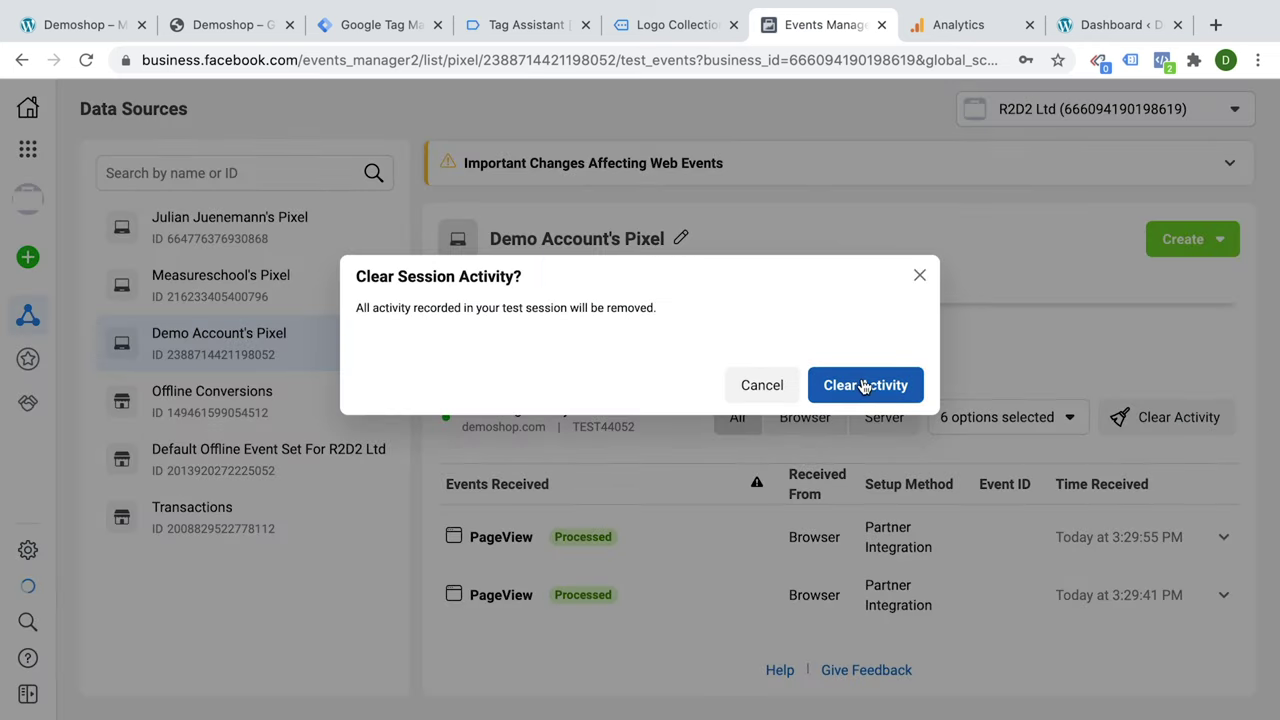
pyautogui.click(863, 383)
pyautogui.scroll(-3, 642, 470)
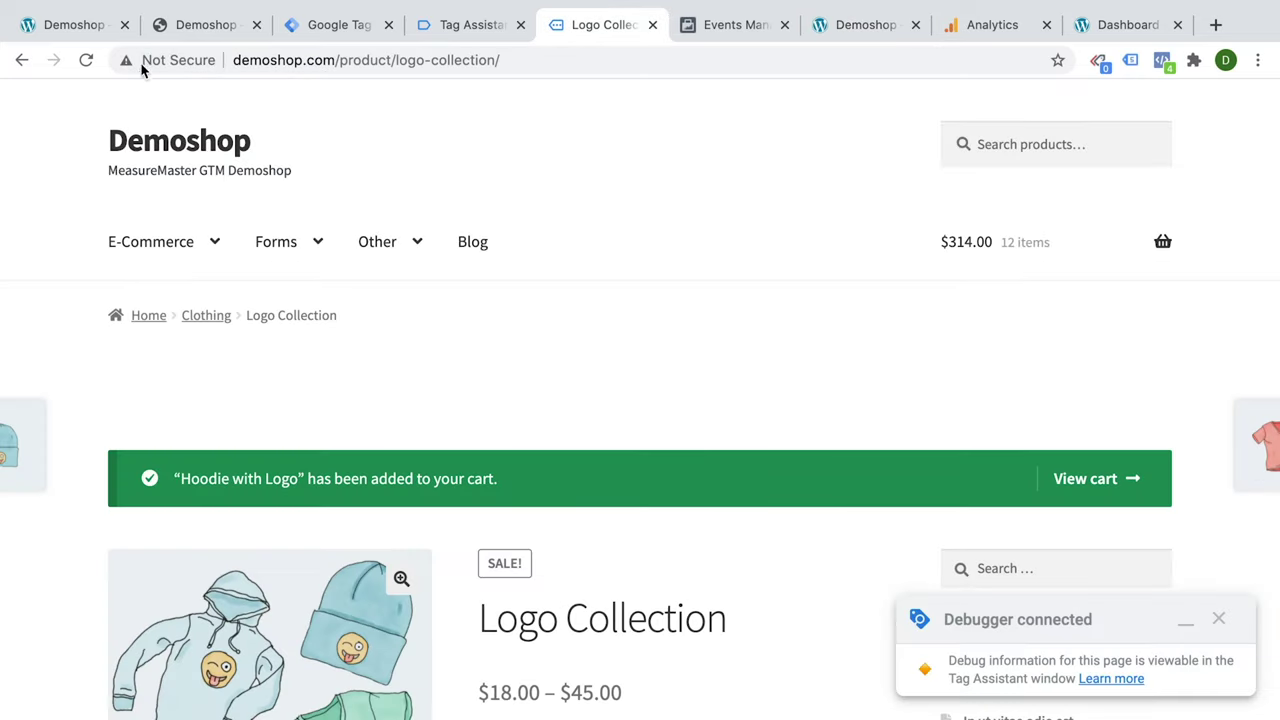
# Reload the Logo Collection page and add another Hoodie with Logo, totalling $404.00 for 14 items
pyautogui.click(86, 60)
pyautogui.scroll(-6, 537, 206)
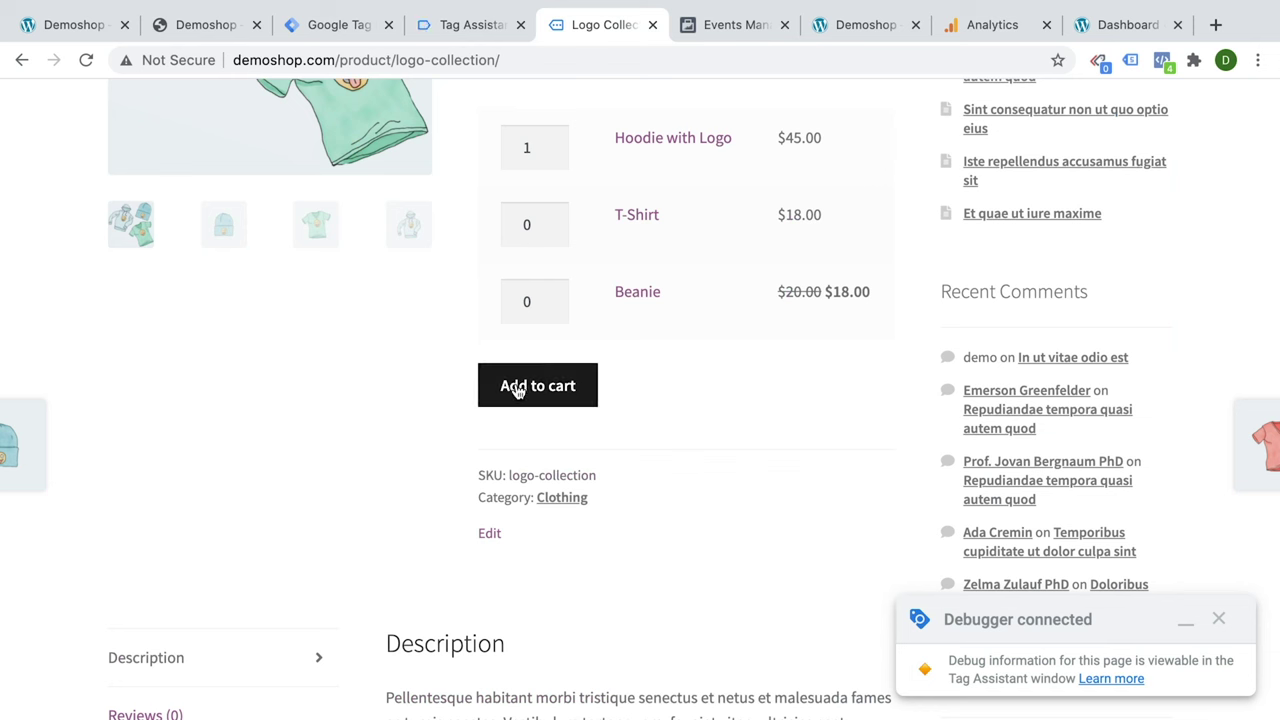
pyautogui.click(86, 60)
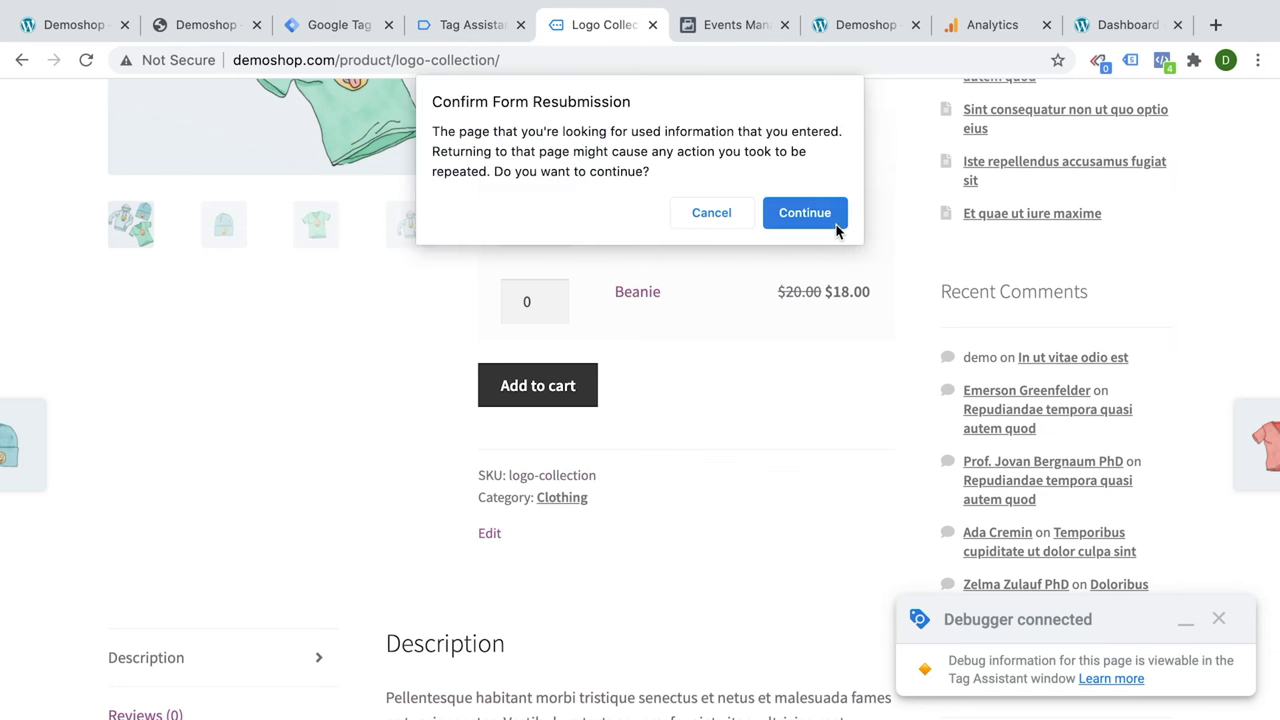
pyautogui.click(805, 213)
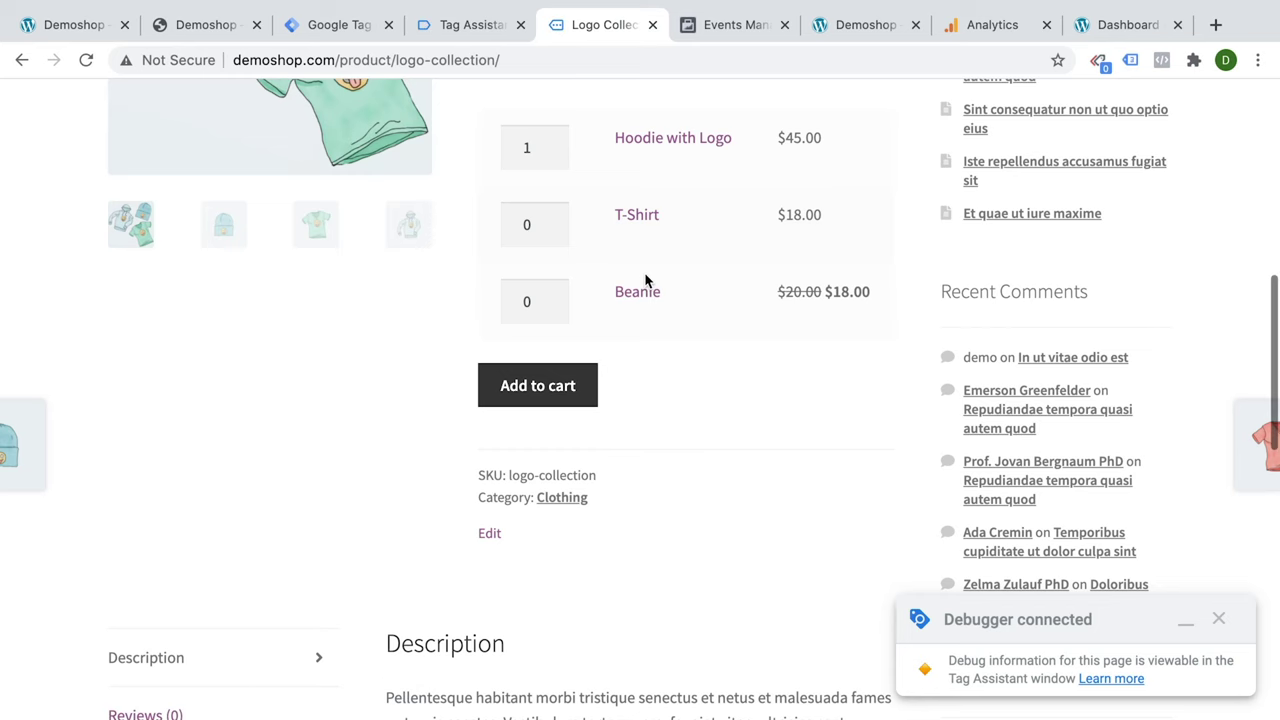
pyautogui.click(526, 390)
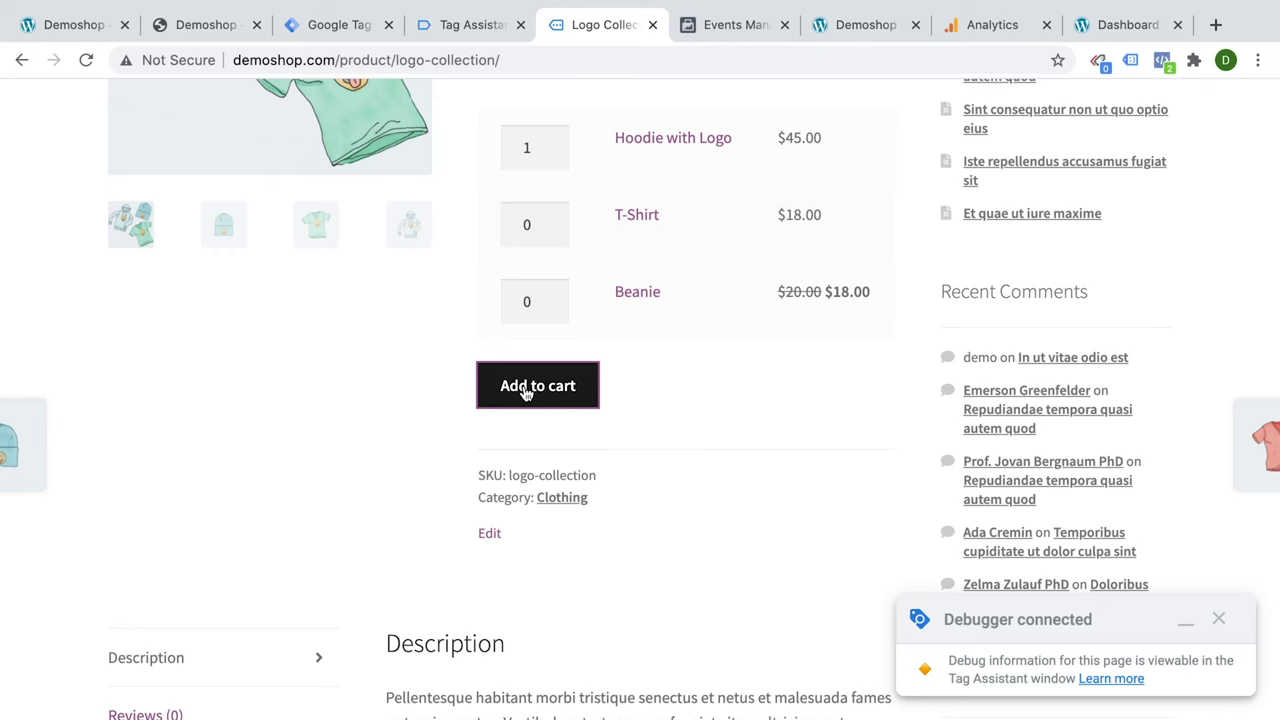
# Confirm Tag Assistant's 31 Click event fired the AddToCart tag, then return to Facebook test events
pyautogui.click(487, 27)
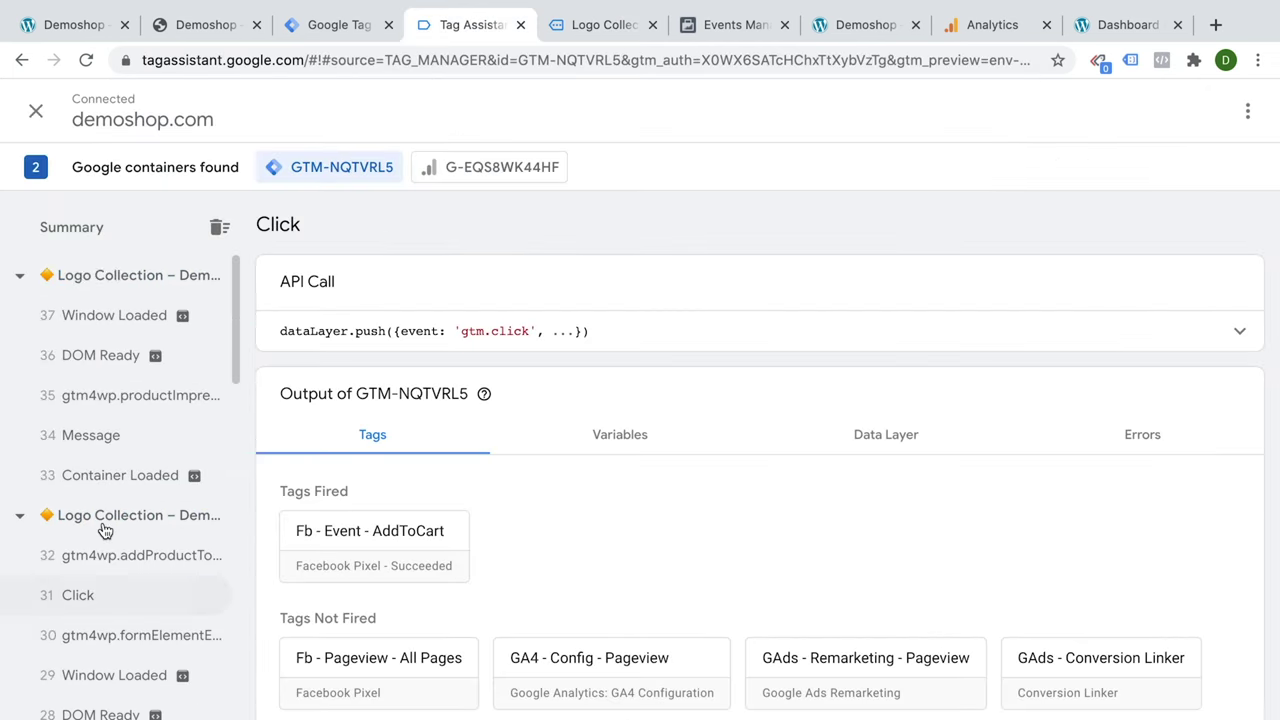
pyautogui.click(89, 606)
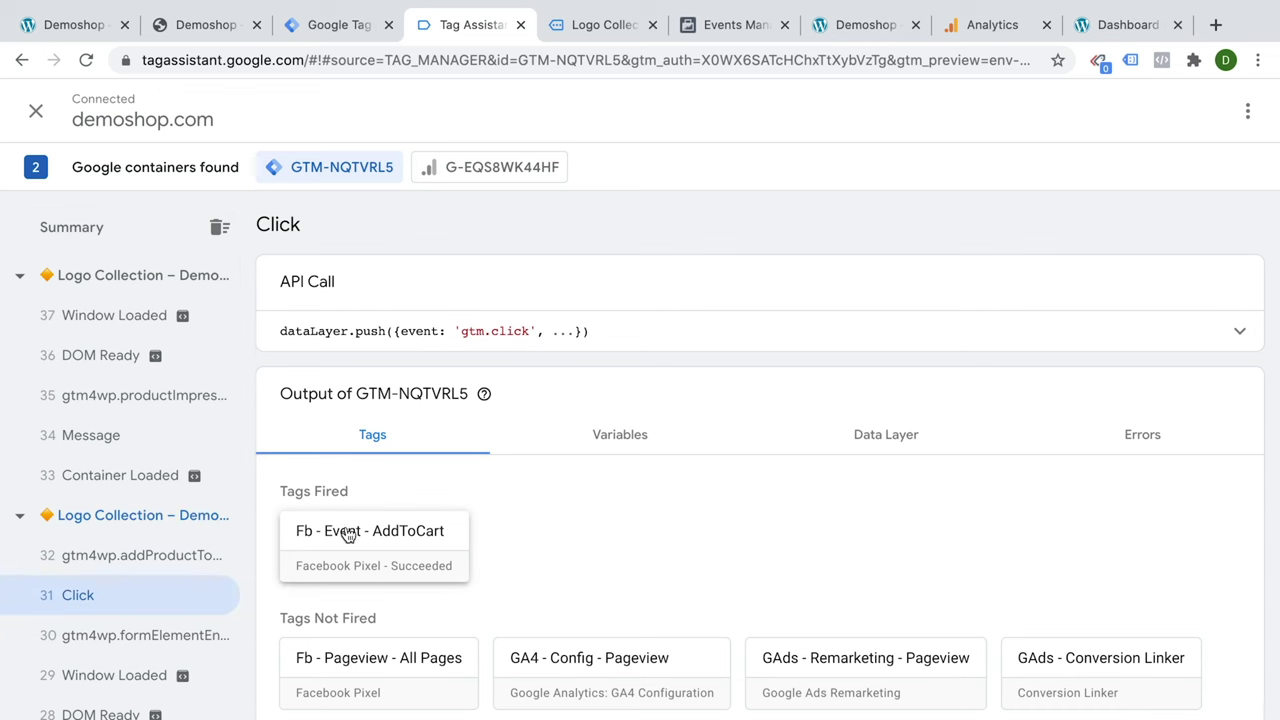
pyautogui.click(643, 27)
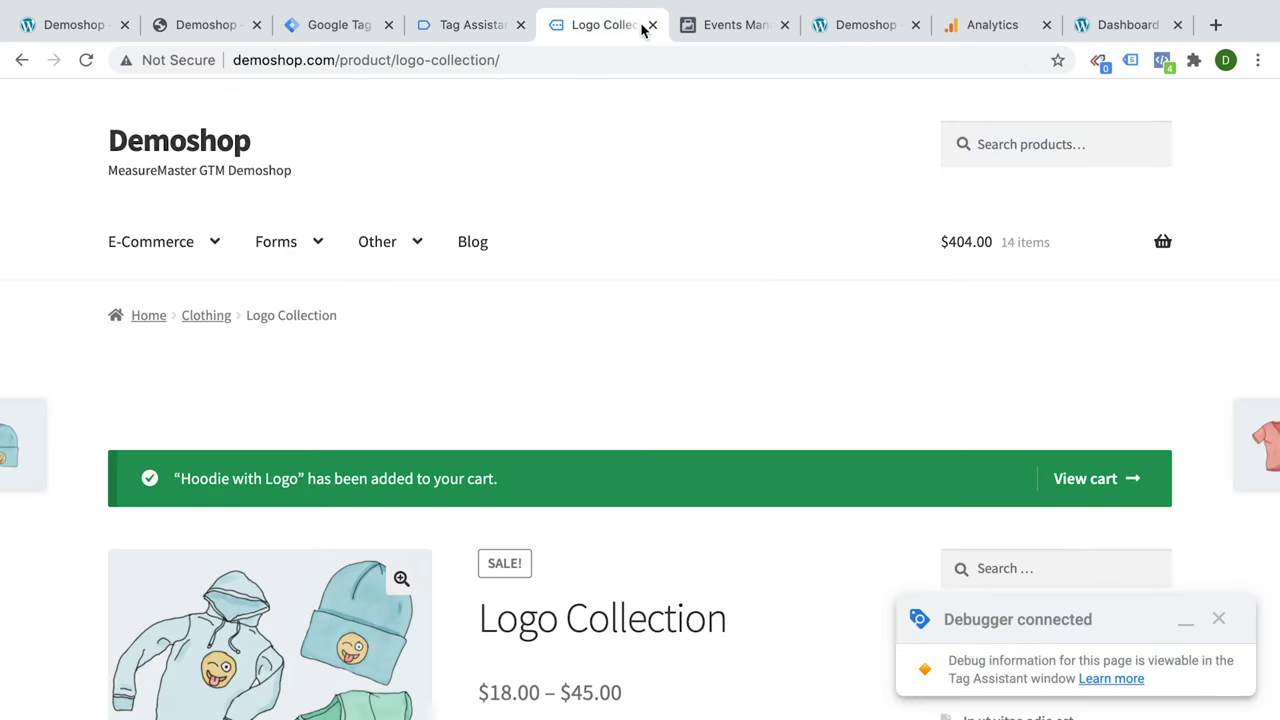
pyautogui.click(723, 26)
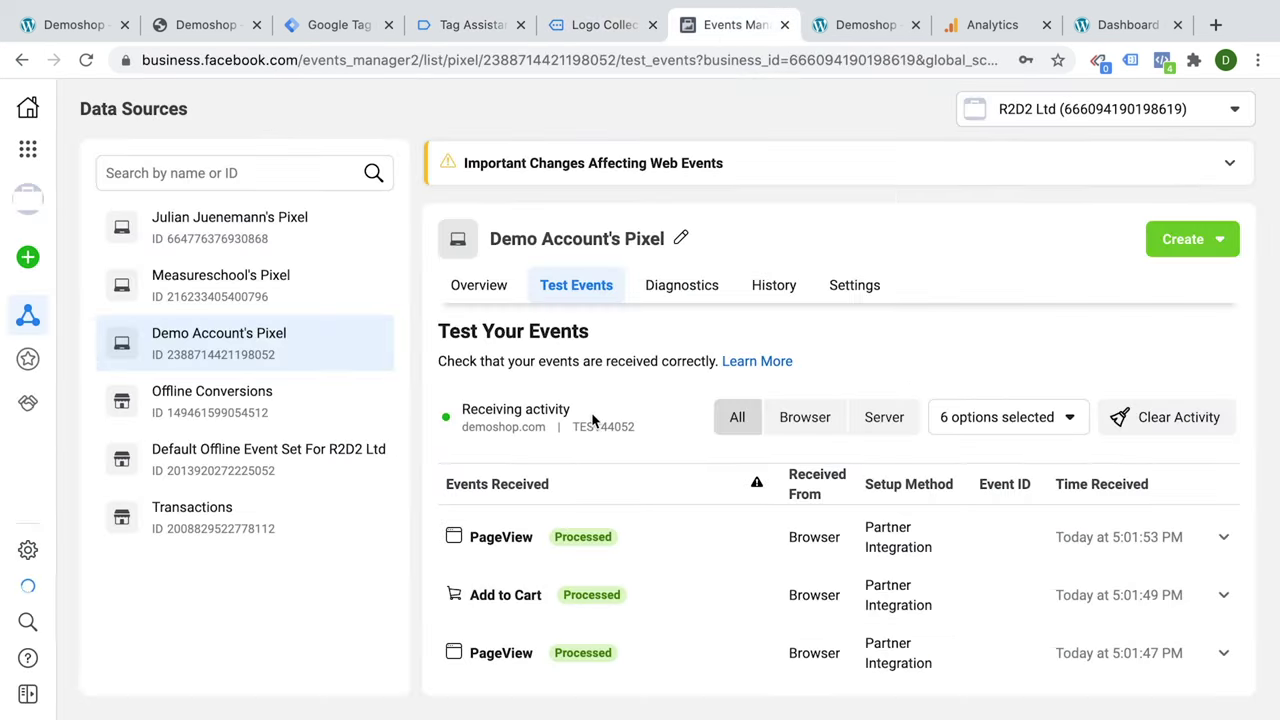
# Expand the processed Add to Cart event's details, then return to the Tag Manager tags list
pyautogui.click(478, 614)
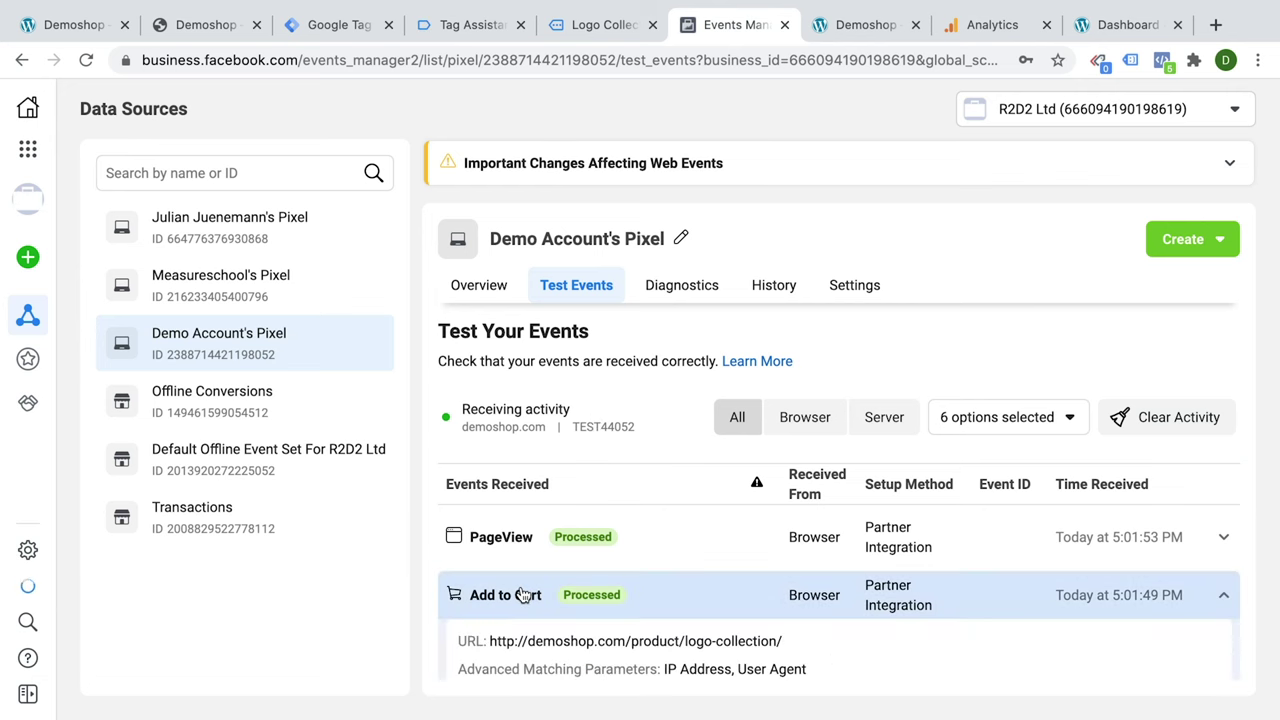
pyautogui.scroll(-2, 500, 592)
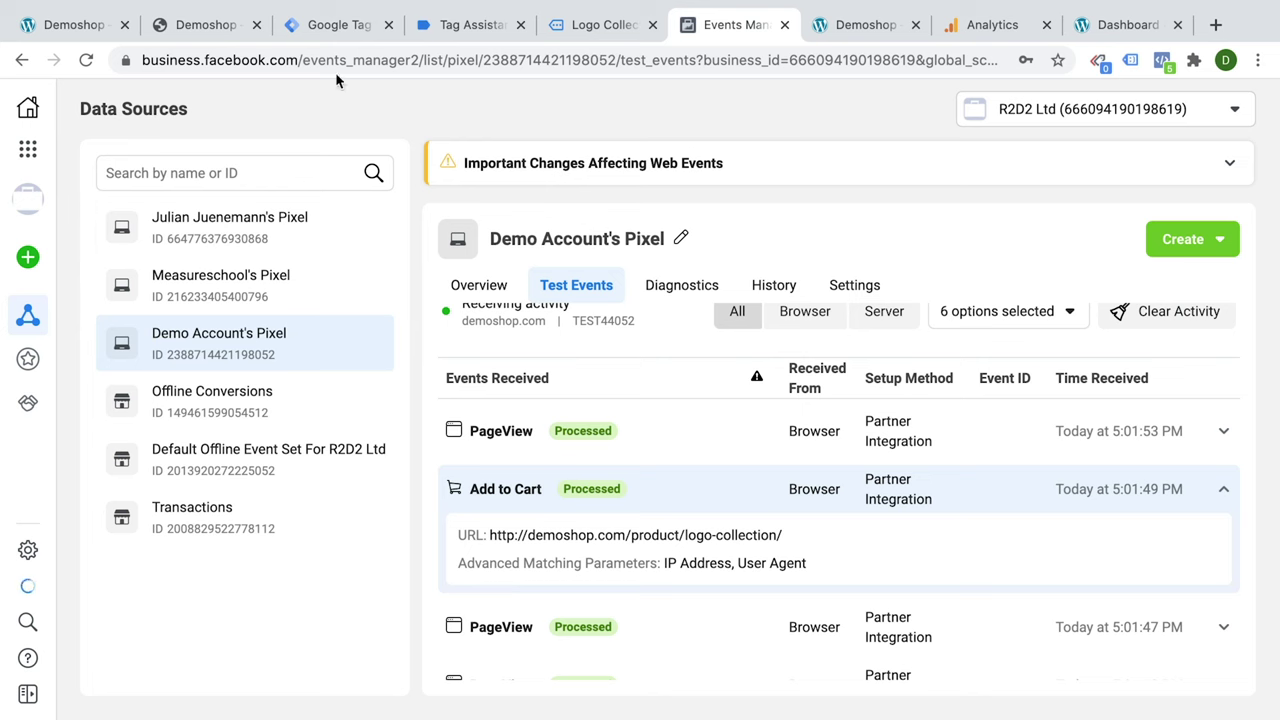
pyautogui.click(343, 30)
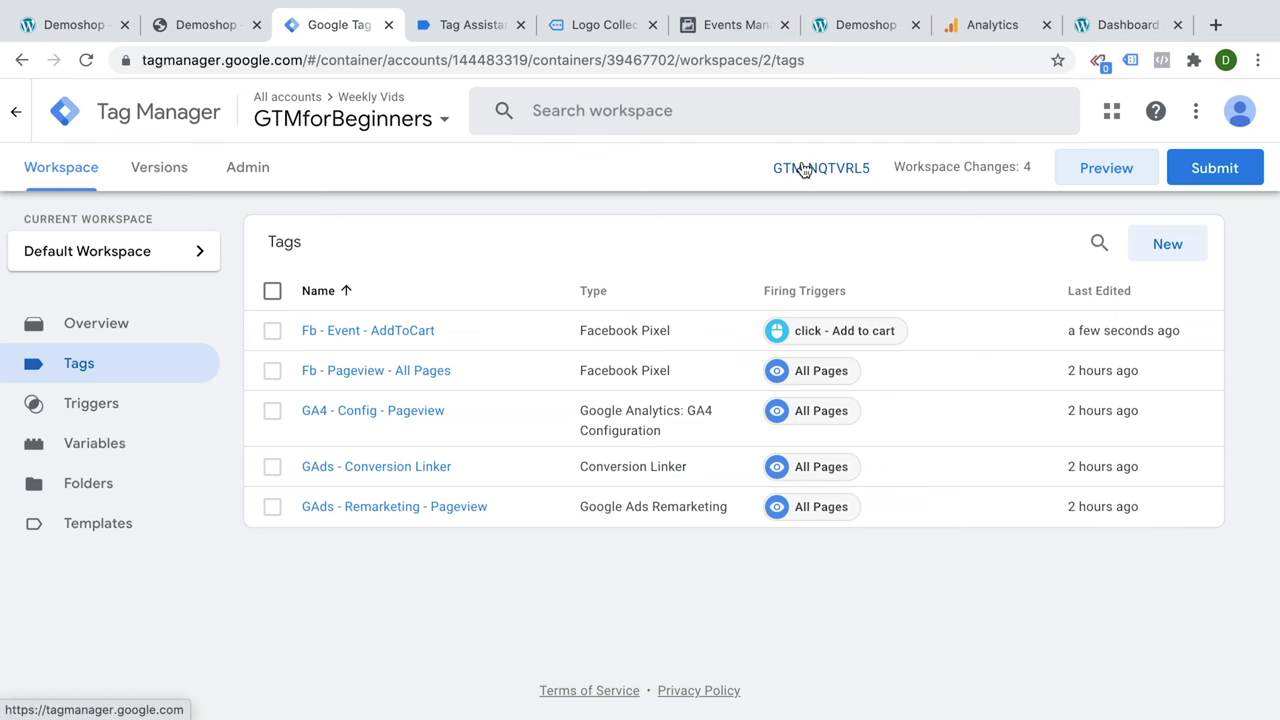
# Submit and publish the workspace changes as Version 2, 'Added AddToCart Facebook Pixel'
pyautogui.click(1222, 167)
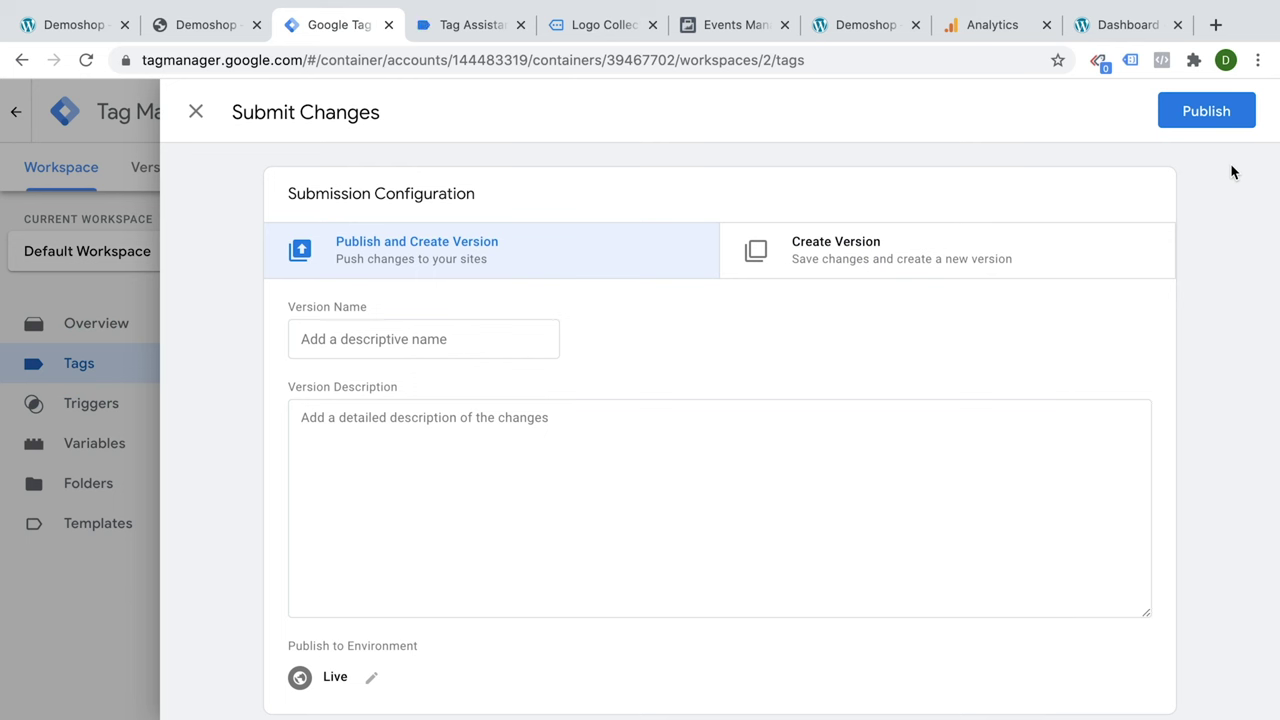
pyautogui.click(404, 347)
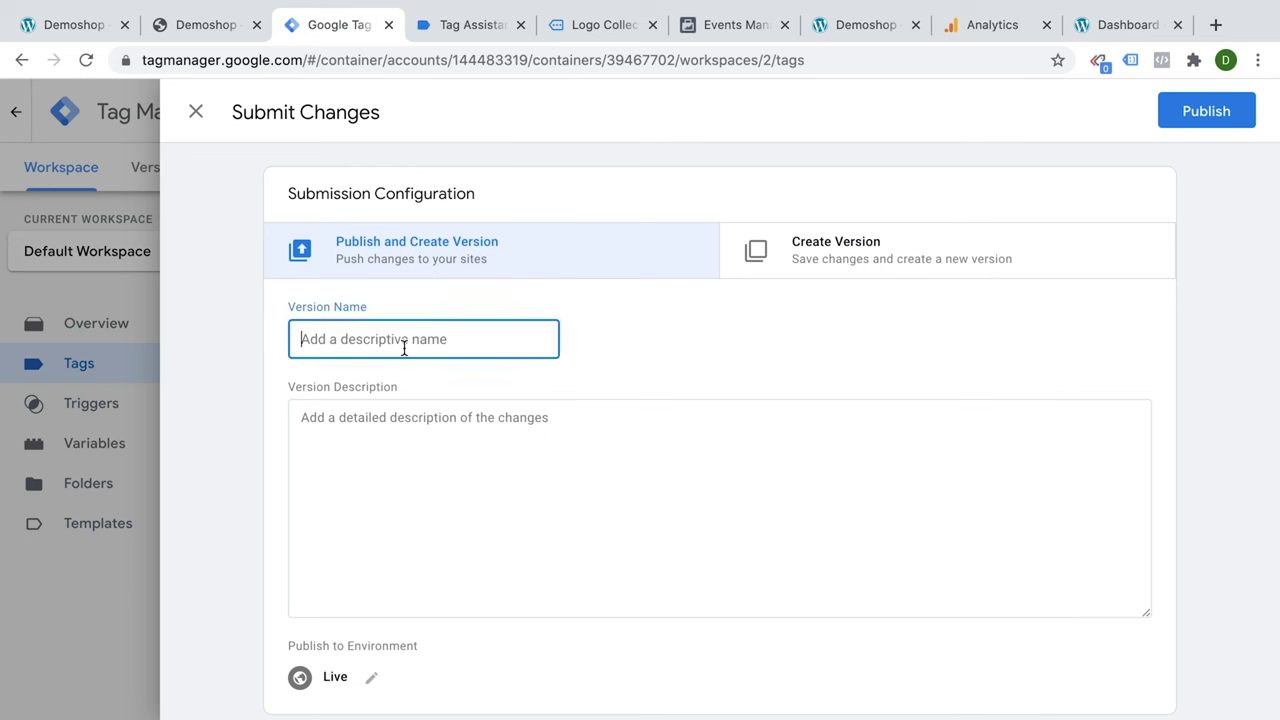
pyautogui.write('Added AddToCart Facebook Pixel')
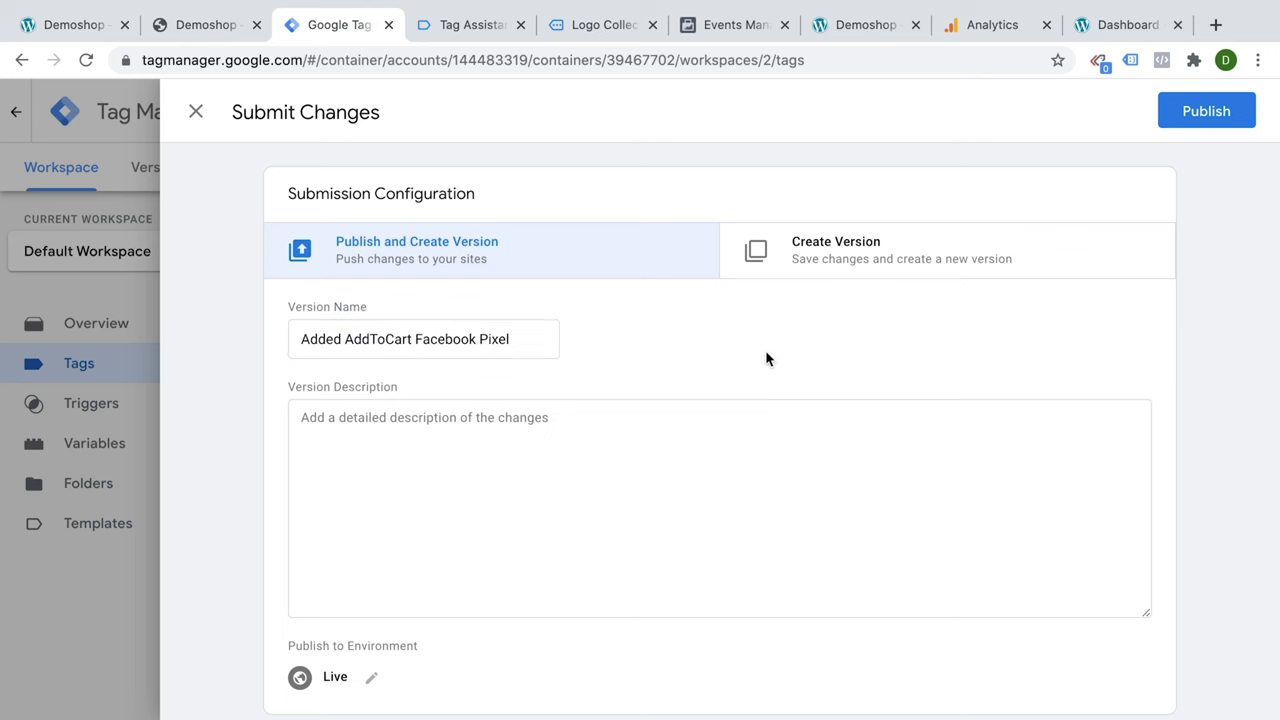
pyautogui.click(1190, 108)
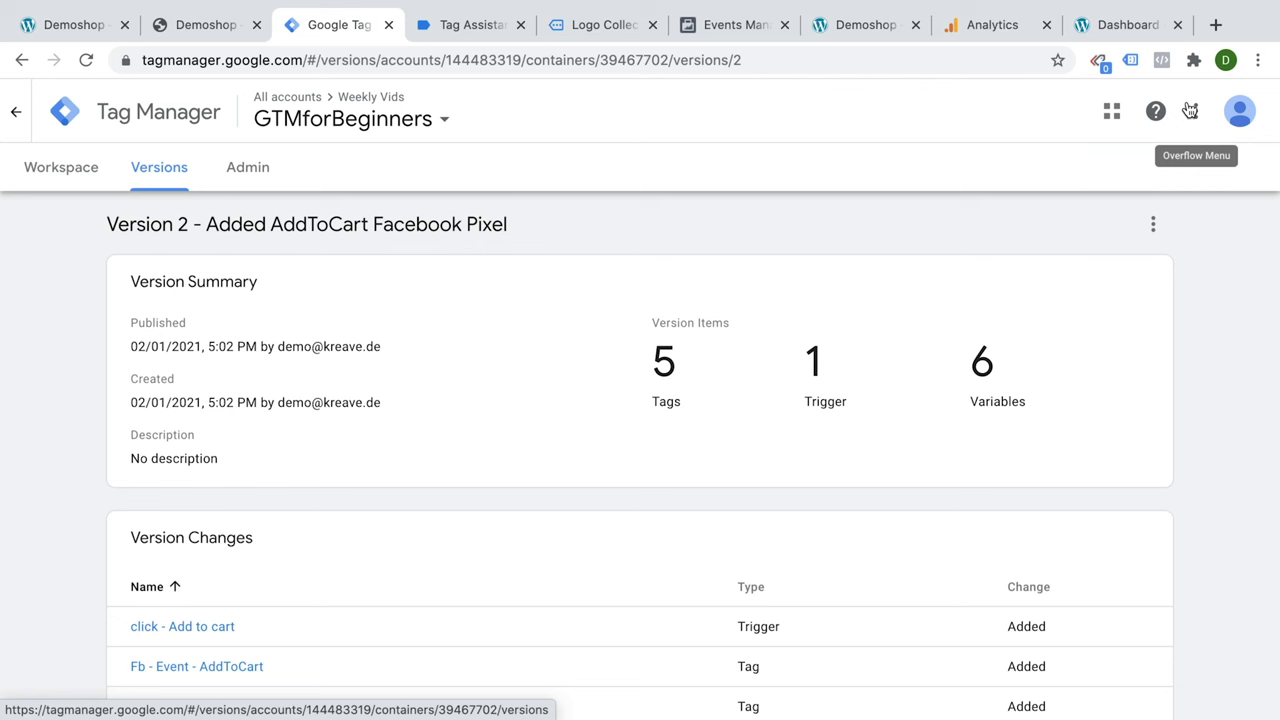
# Check that Version 2 is Live in the Versions list, then go back to the workspace overview
pyautogui.click(164, 172)
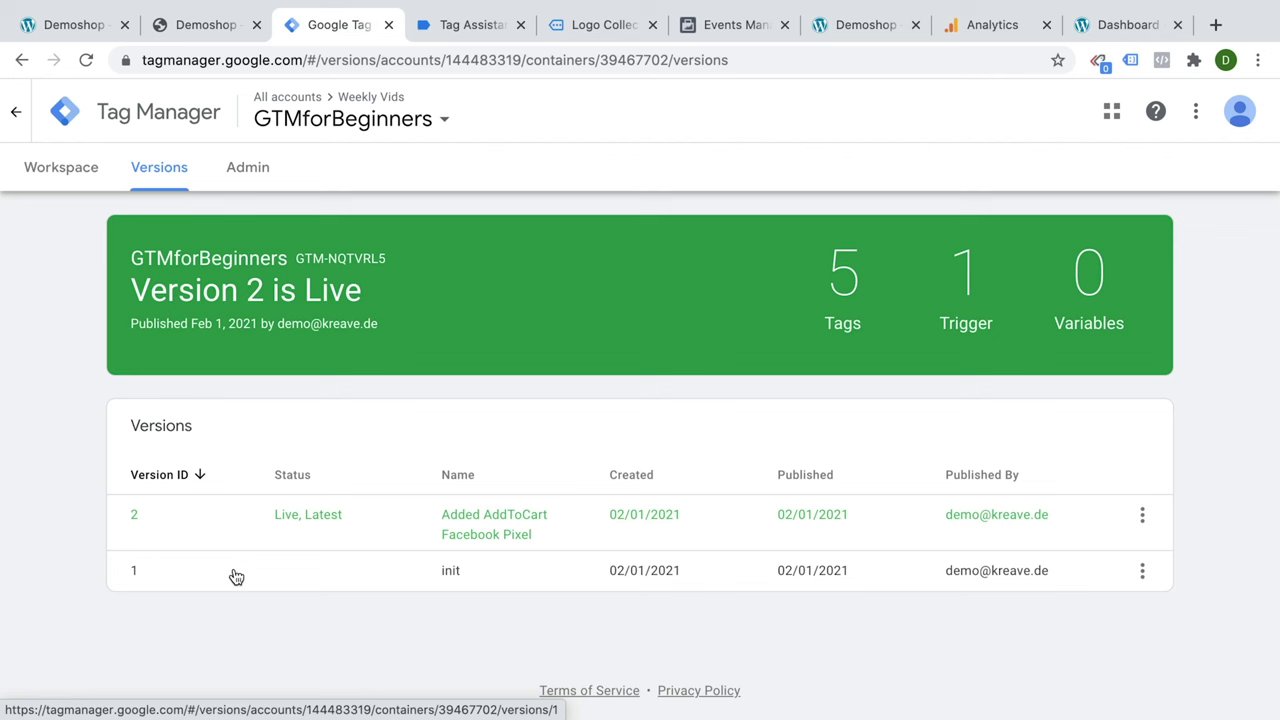
pyautogui.click(60, 167)
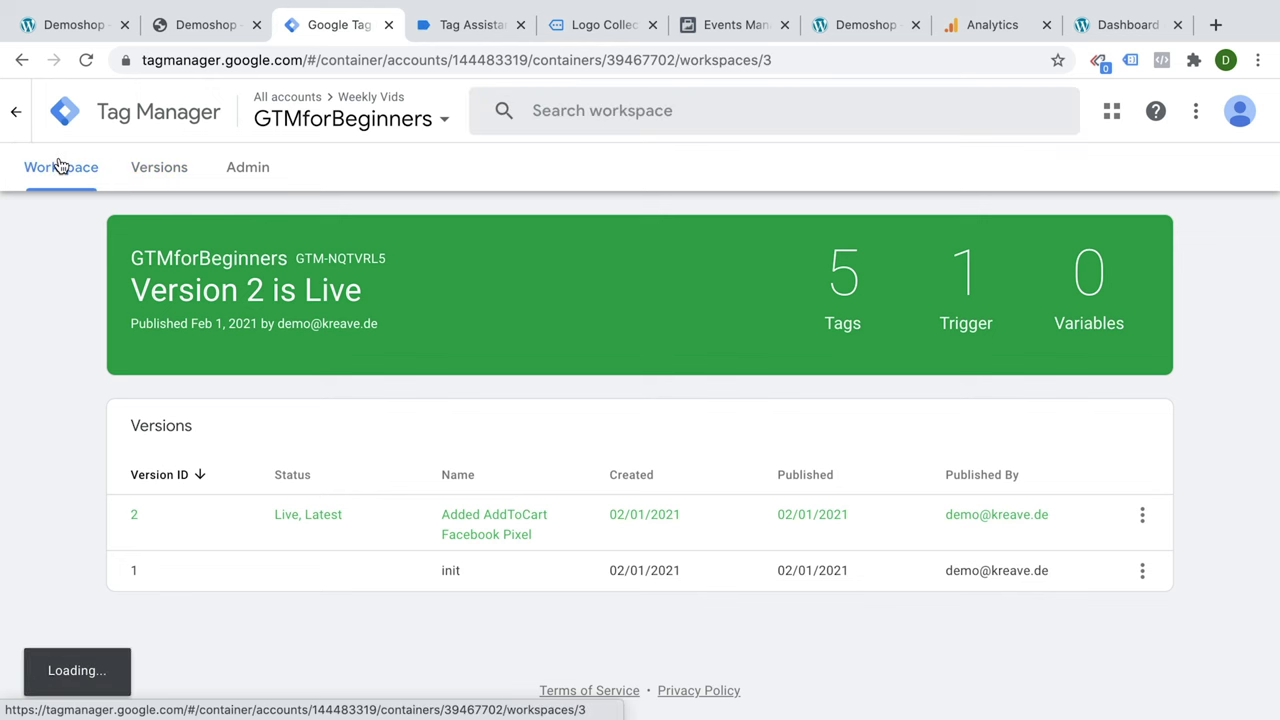